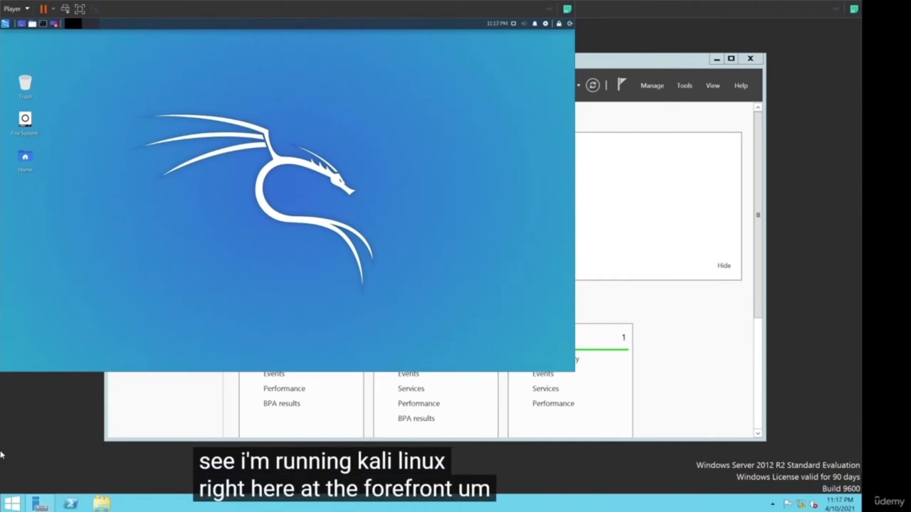
Bring up the Windows Server and Windows 10 virtual machines, and open a root terminal in the Kali Linux machine.
click(2, 454)
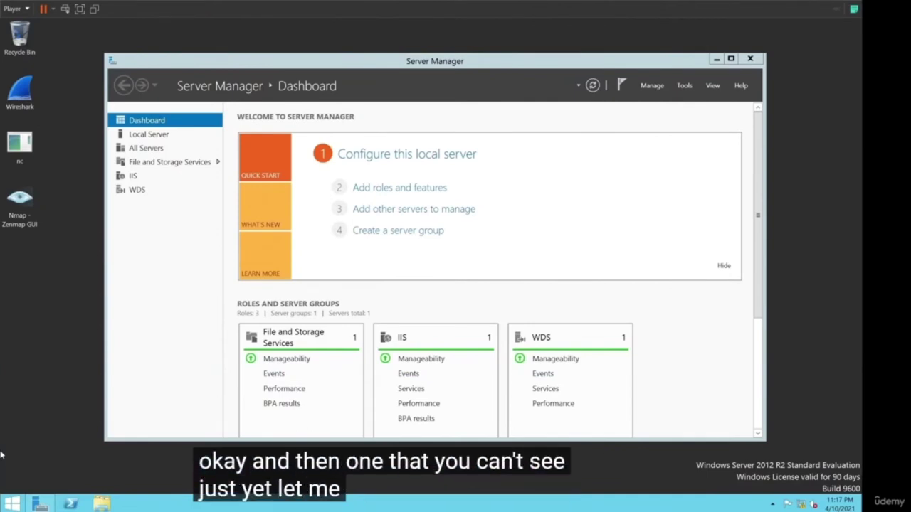
key(alt+Tab)
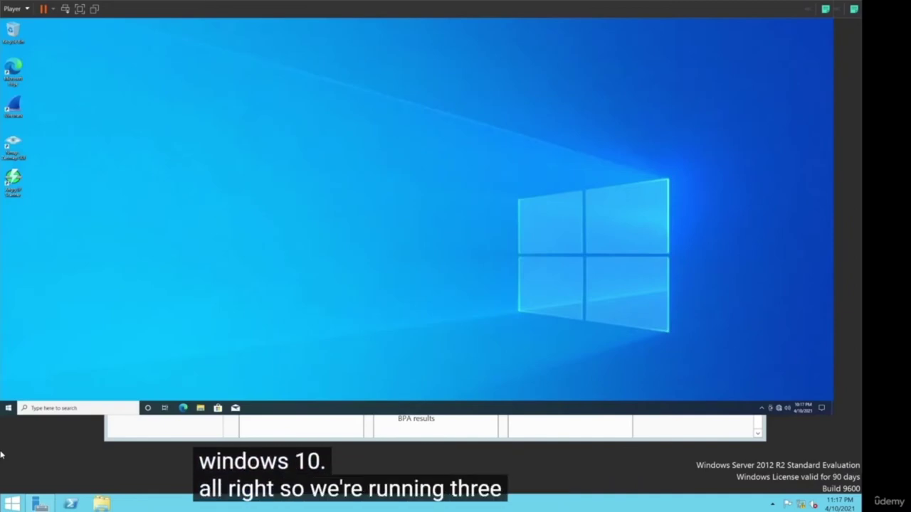
key(alt+Tab)
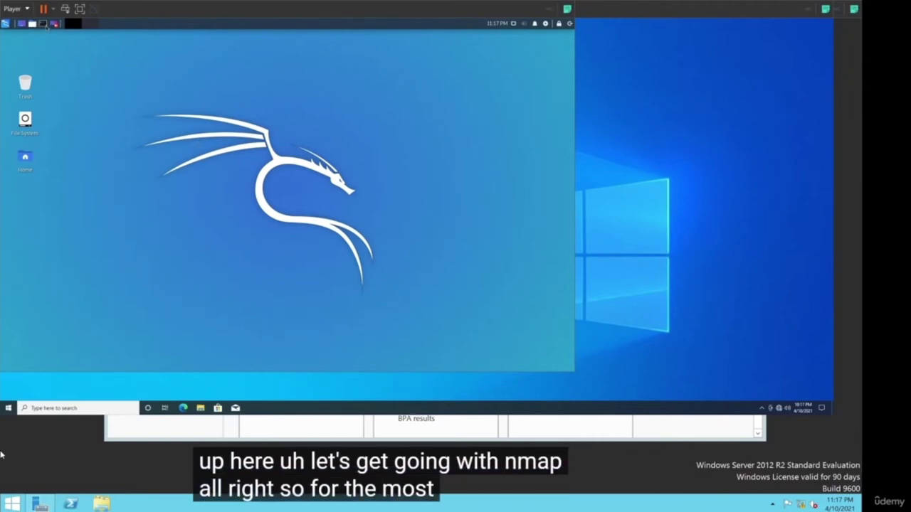
click(47, 26)
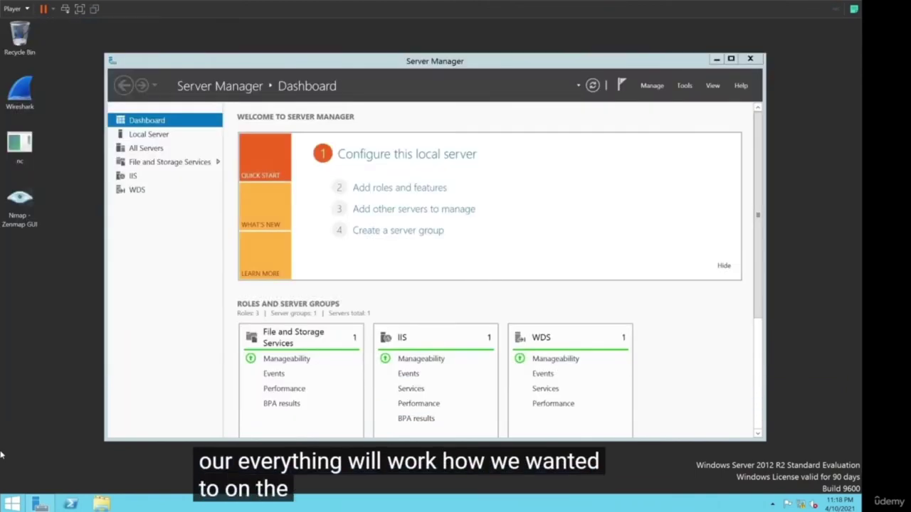
Check the Windows Firewall state on the Windows Server through its network settings, and minimise the window.
right_click(11, 504)
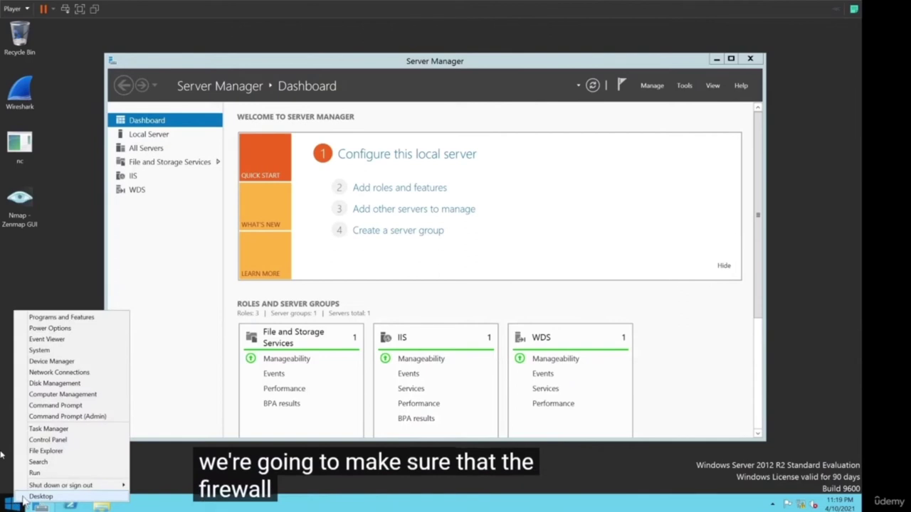
click(74, 439)
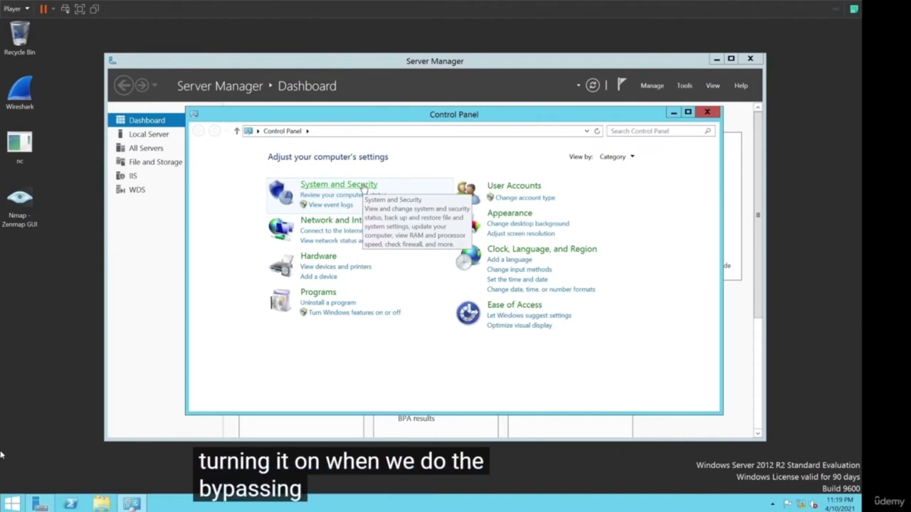
click(352, 220)
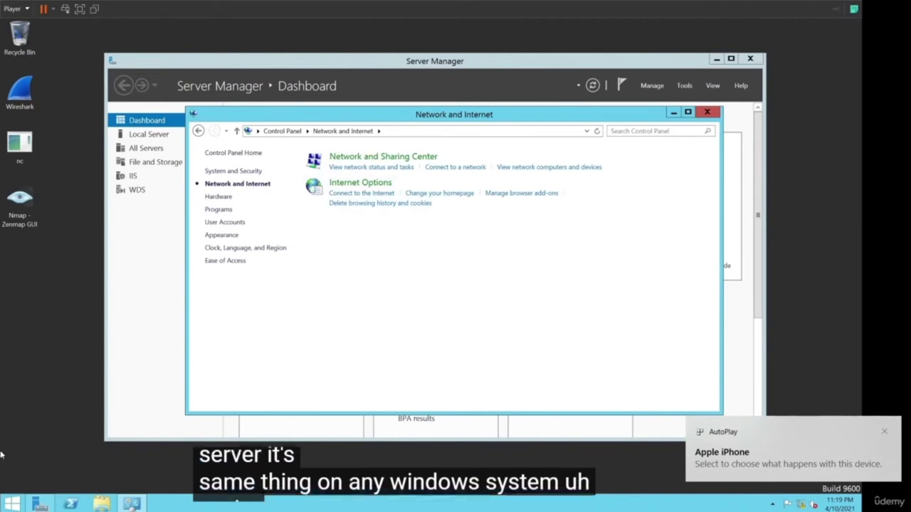
click(368, 158)
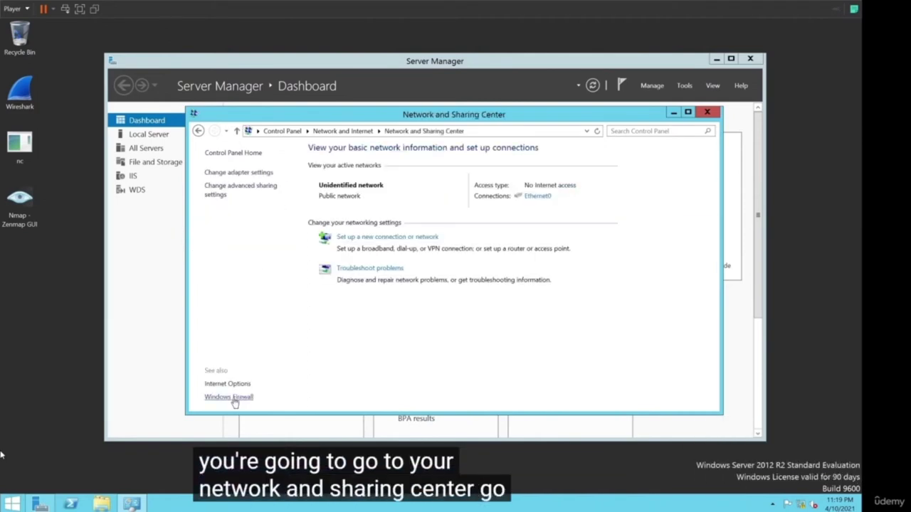
click(234, 398)
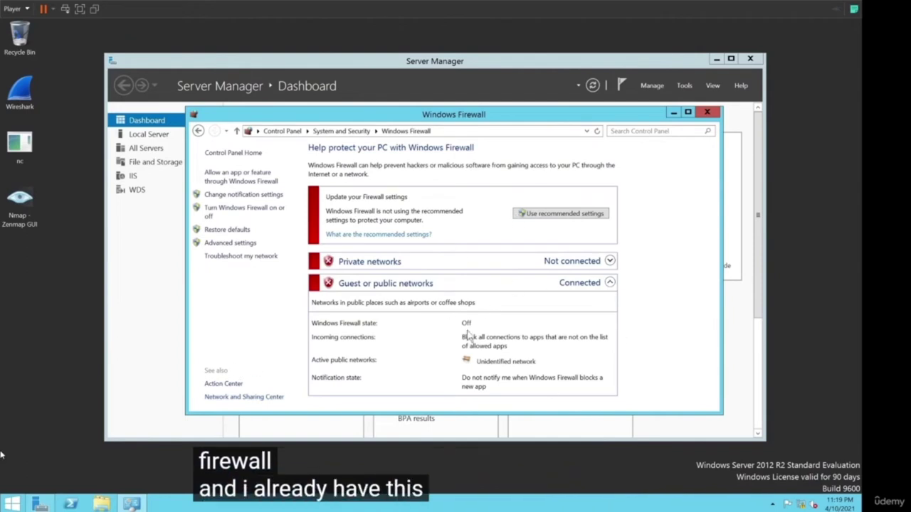
click(675, 114)
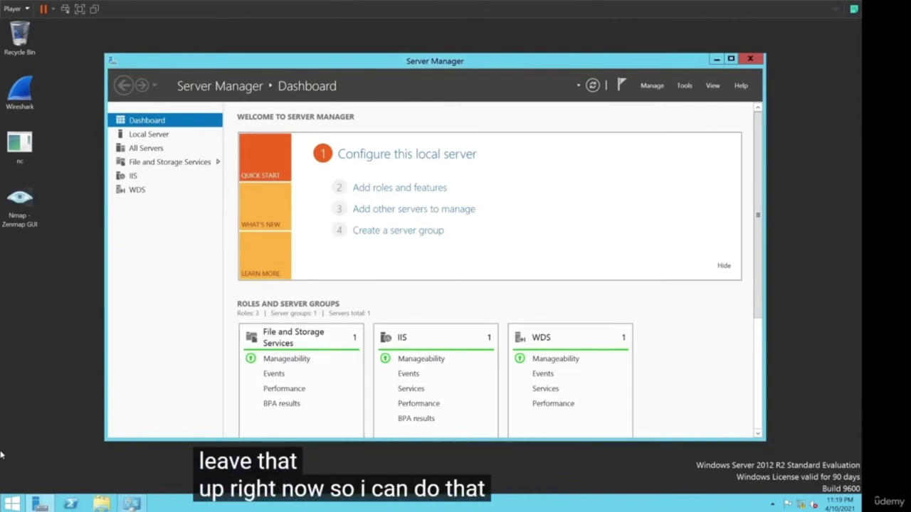
Put Server Manager away and open Wireshark on the server, starting and stopping a capture on Ethernet0.
drag(647, 61, 722, 56)
key(alt+F4)
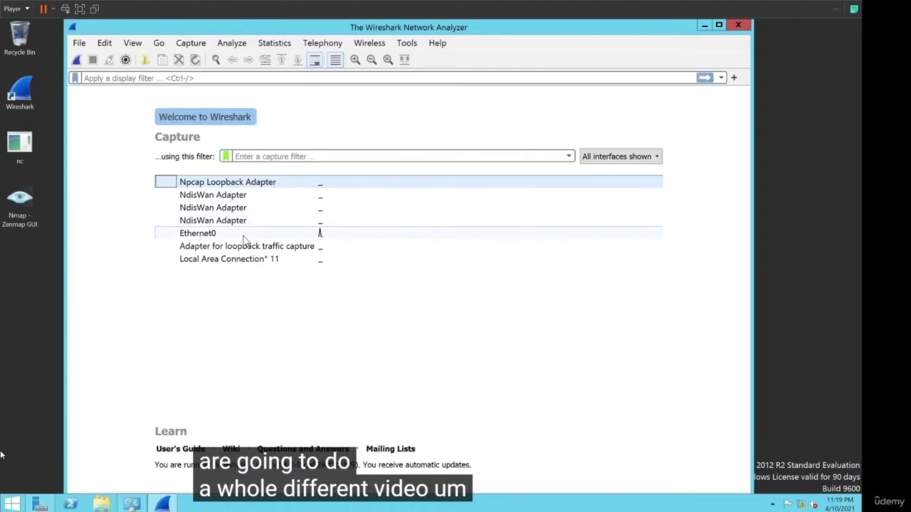
mouse_move(243, 241)
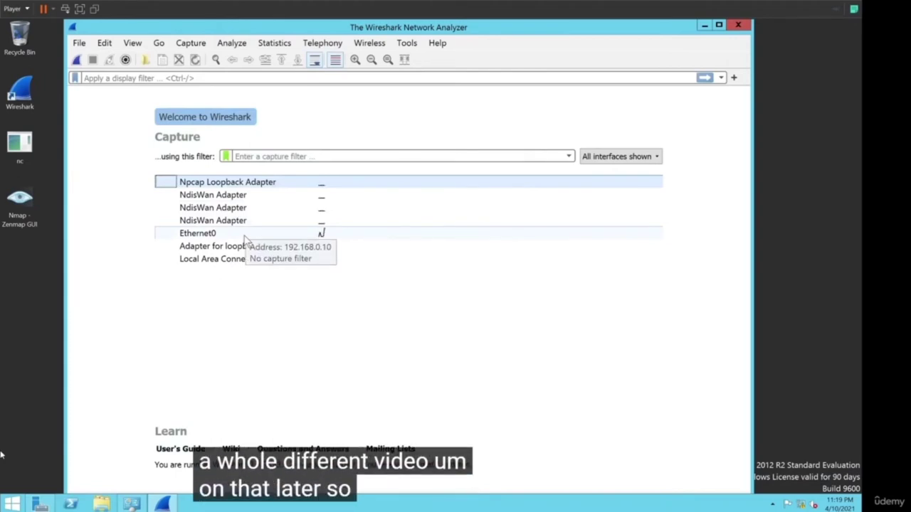
double_click(243, 241)
click(93, 60)
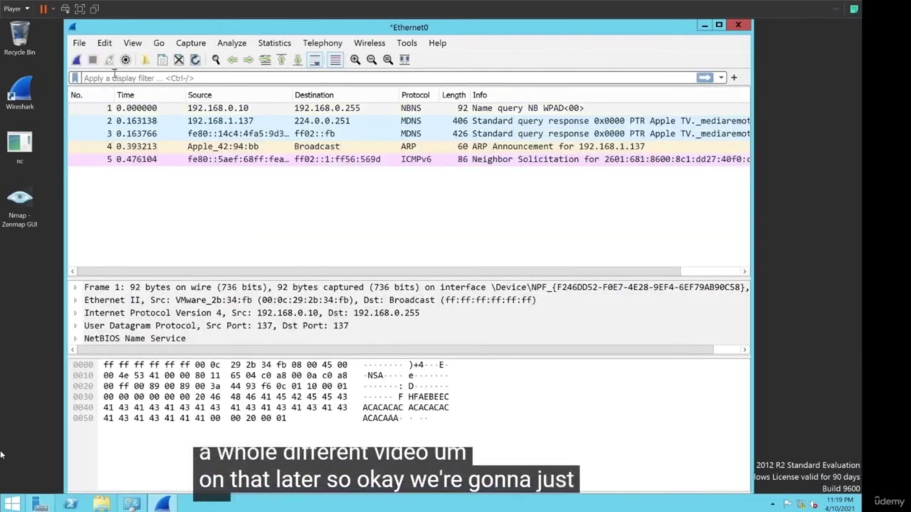
Enter the Wireshark display filter ip.addr == 192.168.0.50.
click(126, 75)
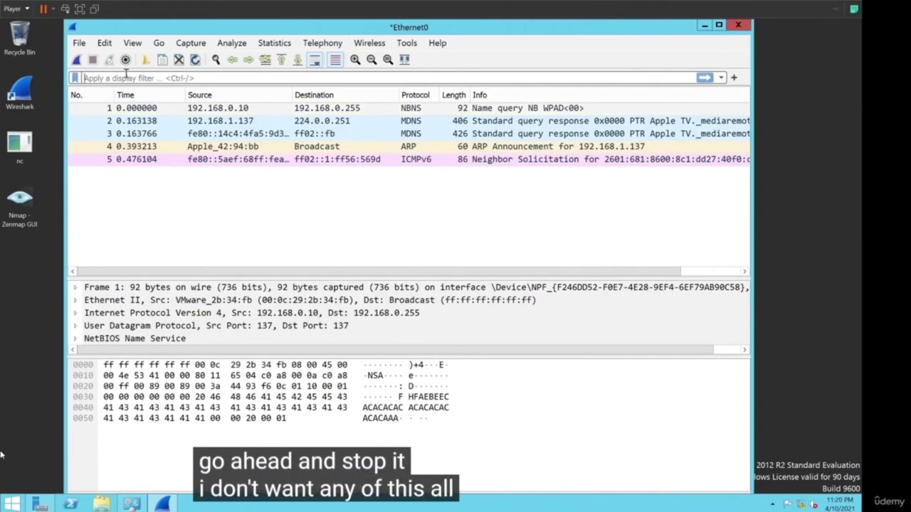
text(ip)
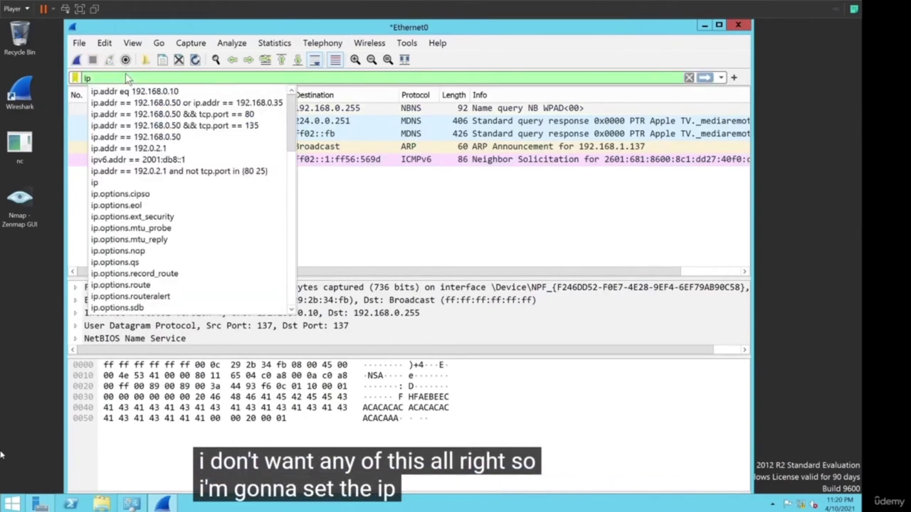
text(.addr)
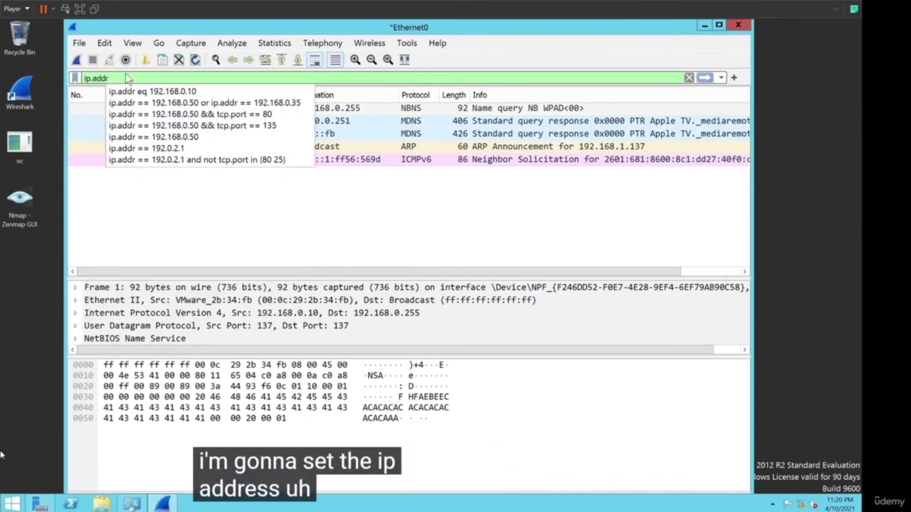
key(Down)
key(Down)
key(Down)
key(Down)
key(Down)
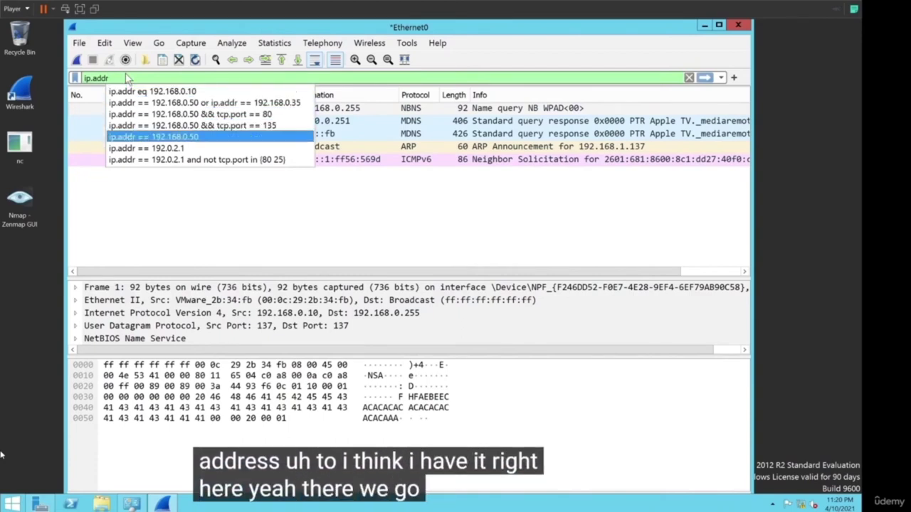
key(Return)
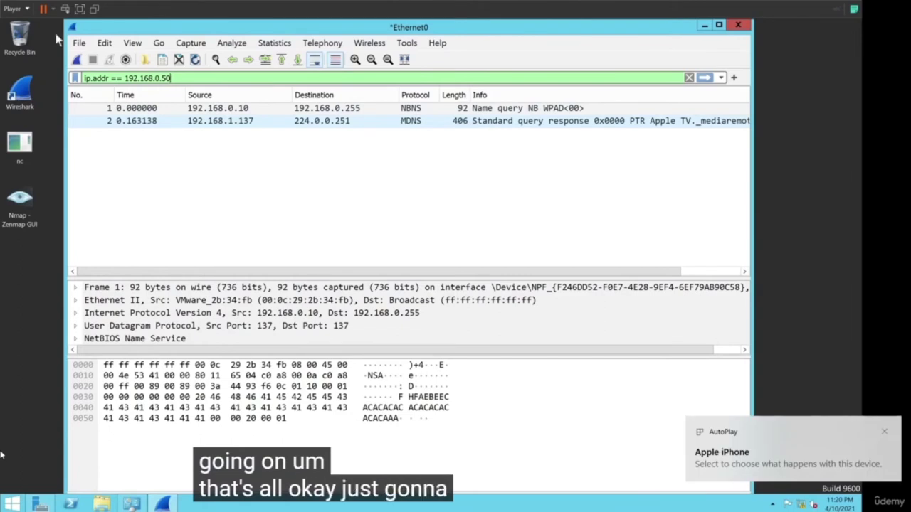
Start a new Ethernet0 capture without saving the earlier packets, and apply the display filter to it.
click(77, 60)
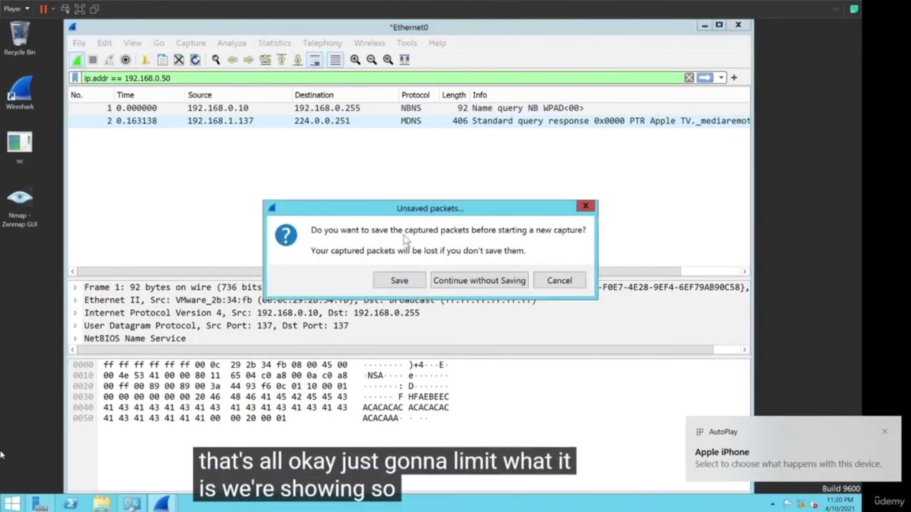
click(479, 282)
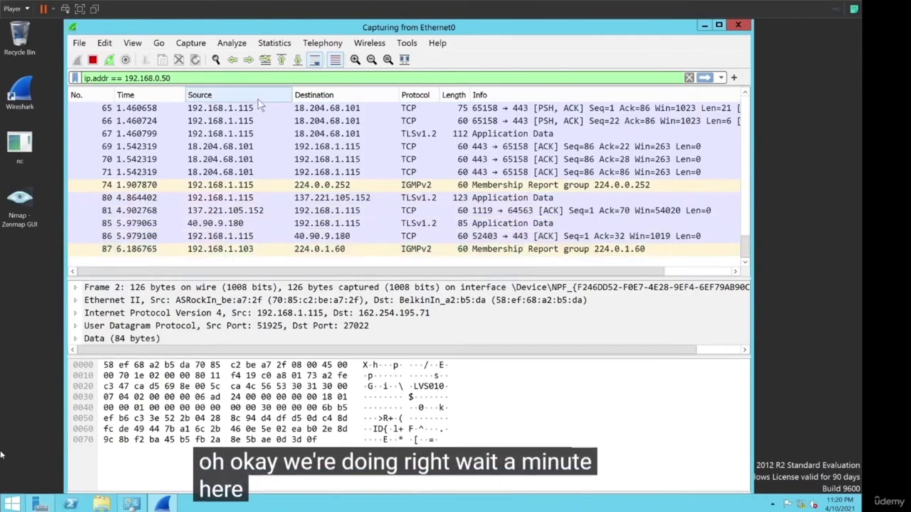
key(Return)
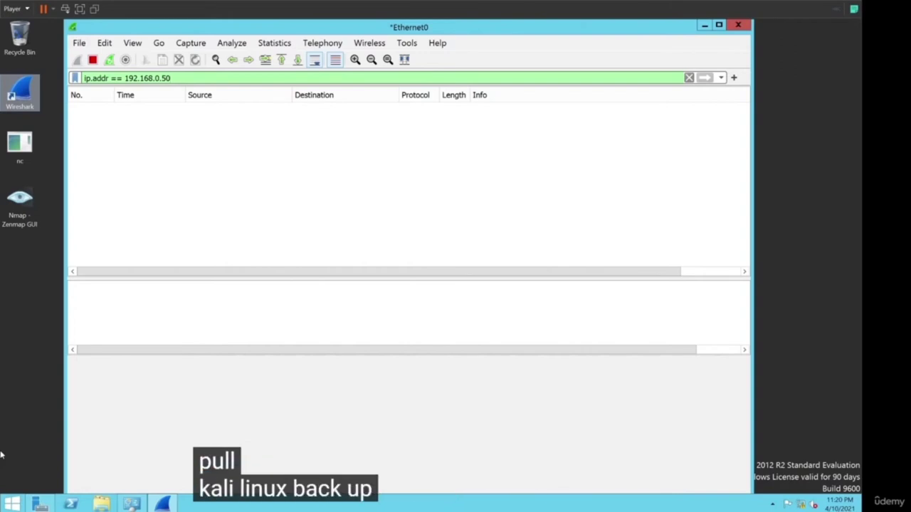
Run an ARP ping sweep of the subnet from the Kali terminal with nmap -sn -PR 192.168.0.1/24.
key(alt+Tab)
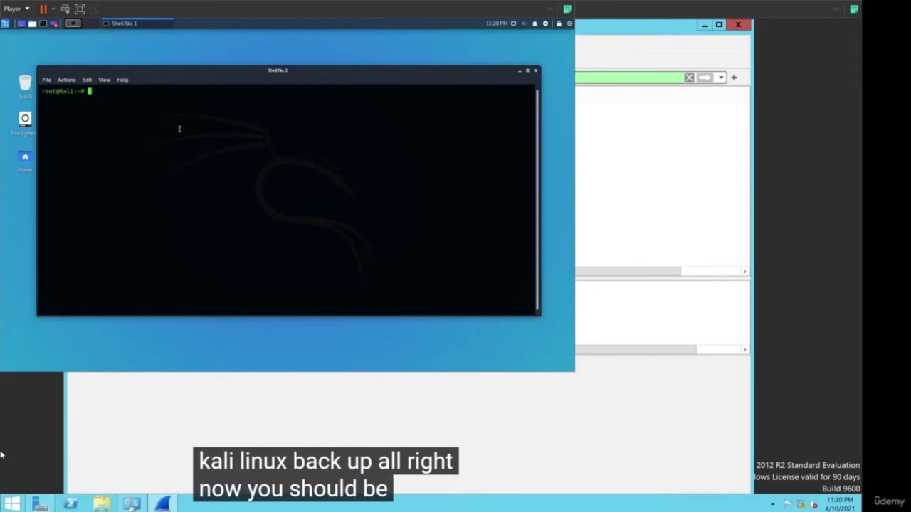
text(nmap -)
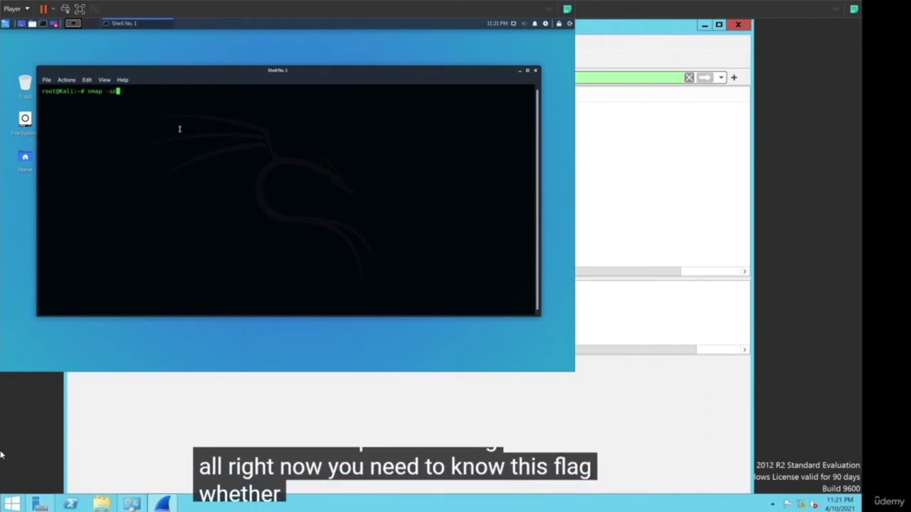
text(sn)
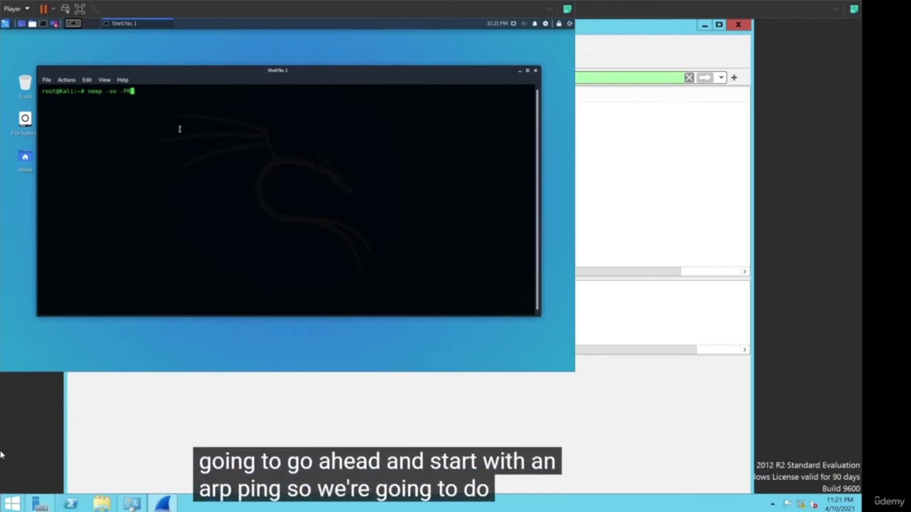
text(-PR)
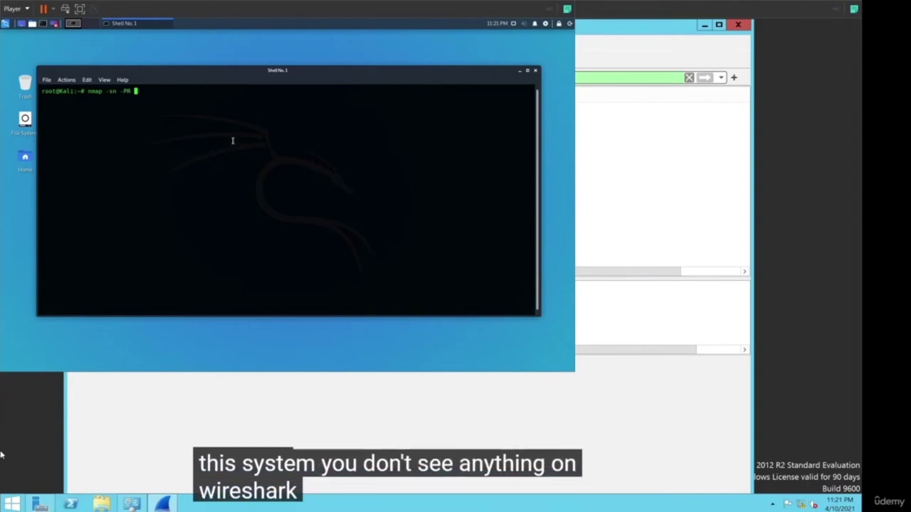
text(192.168.)
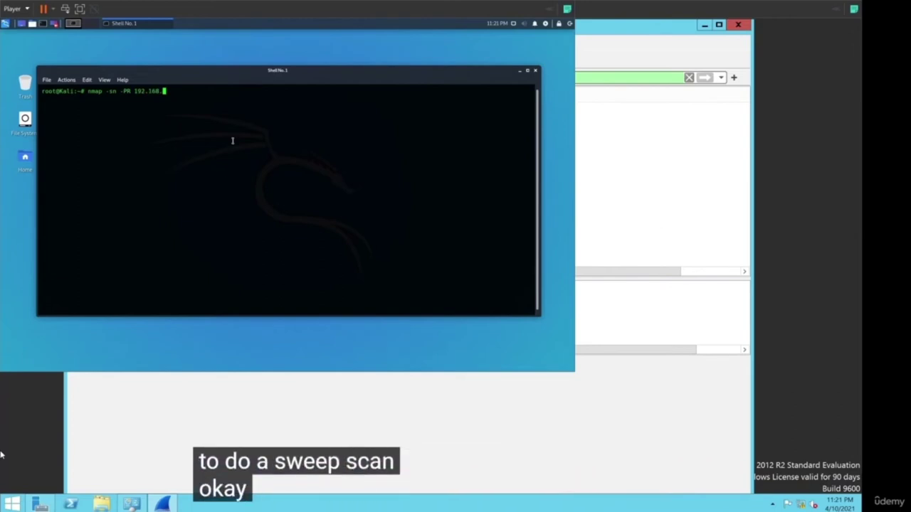
text(0.1)
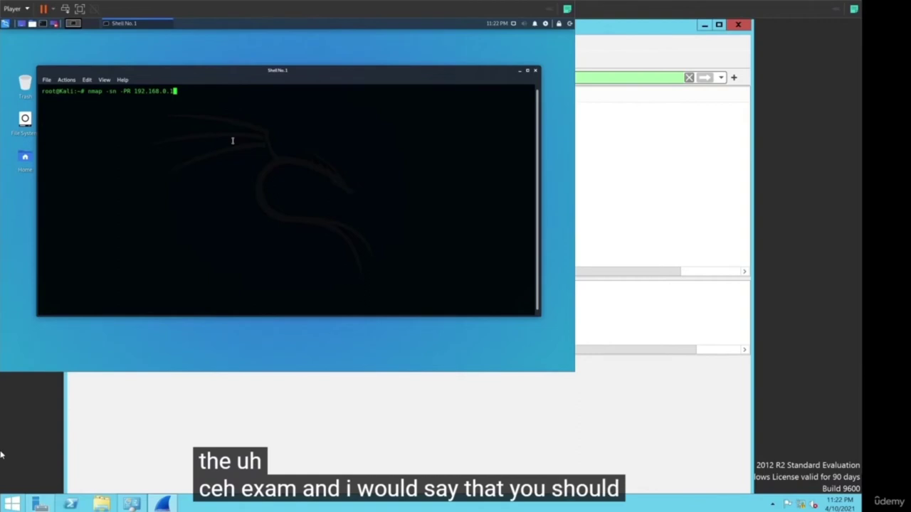
text(/24)
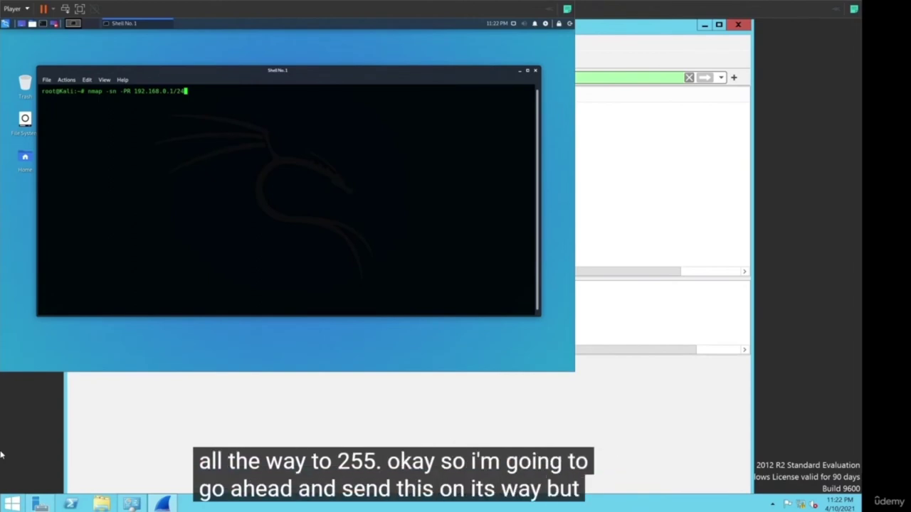
Examine the sweep's DNS traffic in Wireshark on the server and the live hosts reported in the Kali terminal.
click(2, 455)
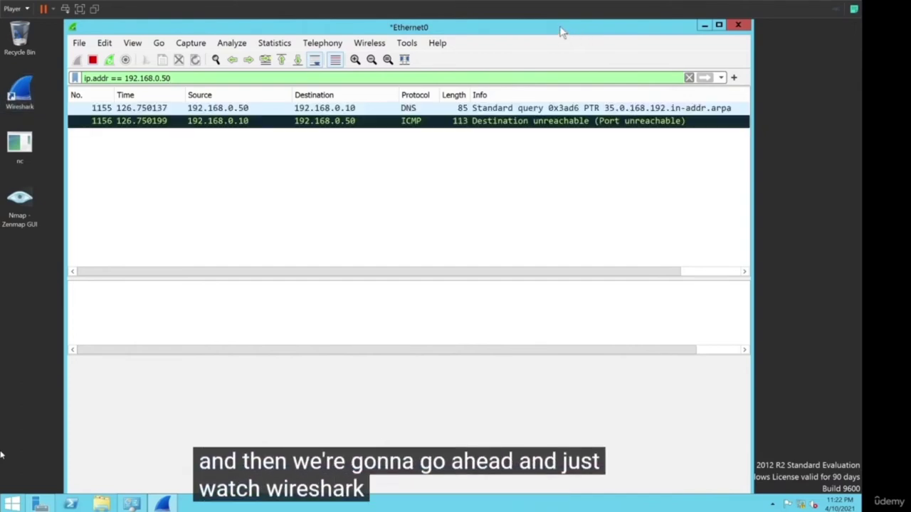
click(409, 112)
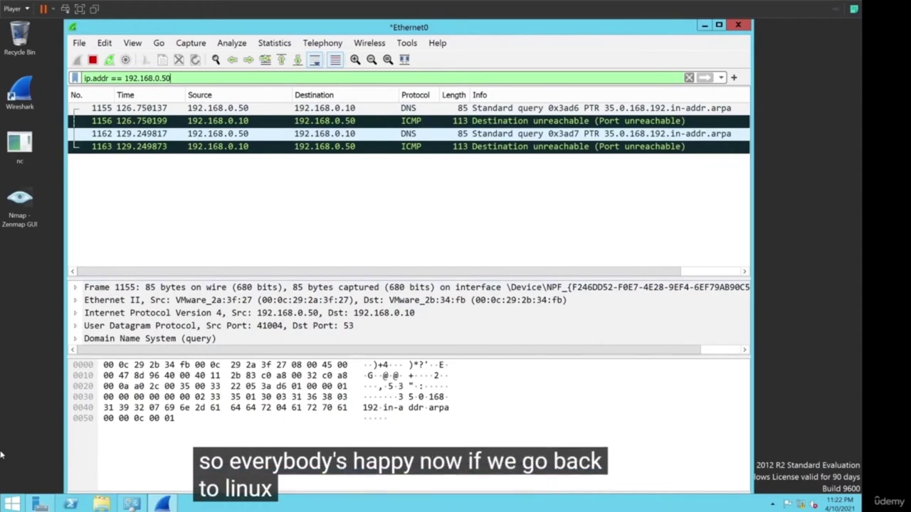
key(alt+Tab)
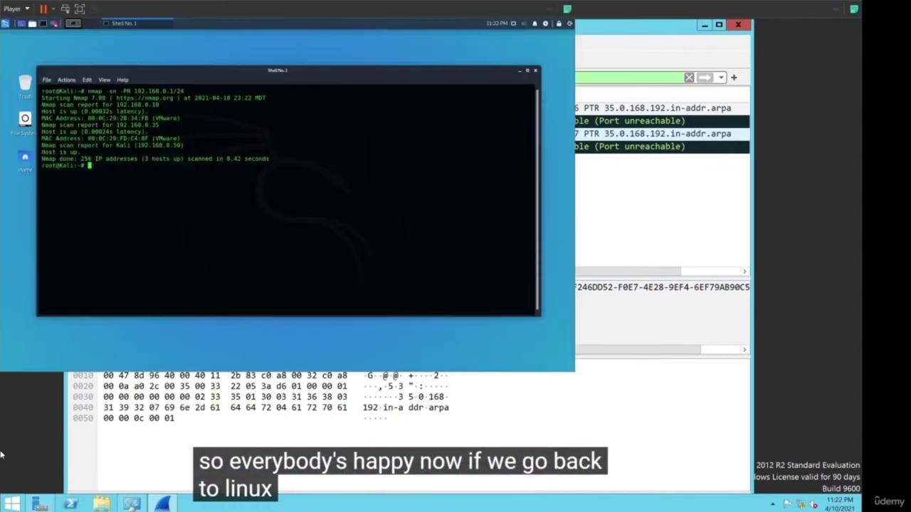
drag(141, 158, 183, 158)
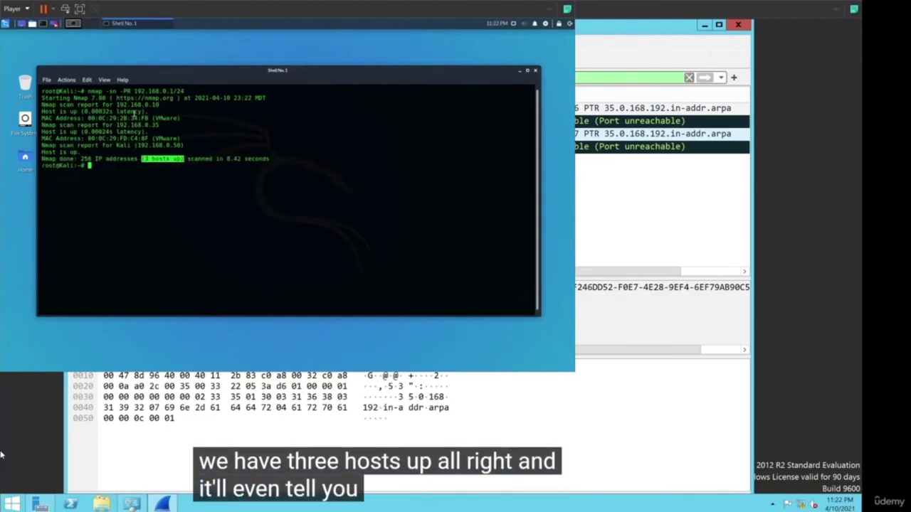
click(116, 105)
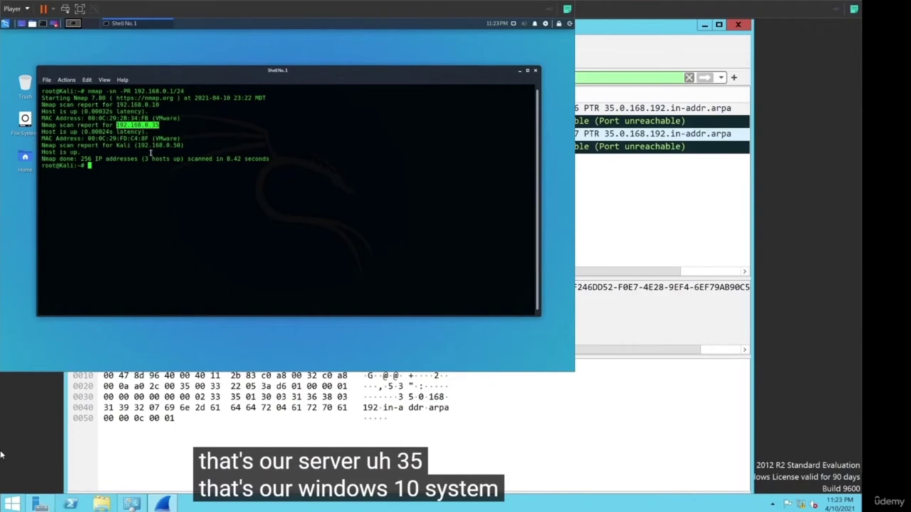
drag(136, 145, 183, 145)
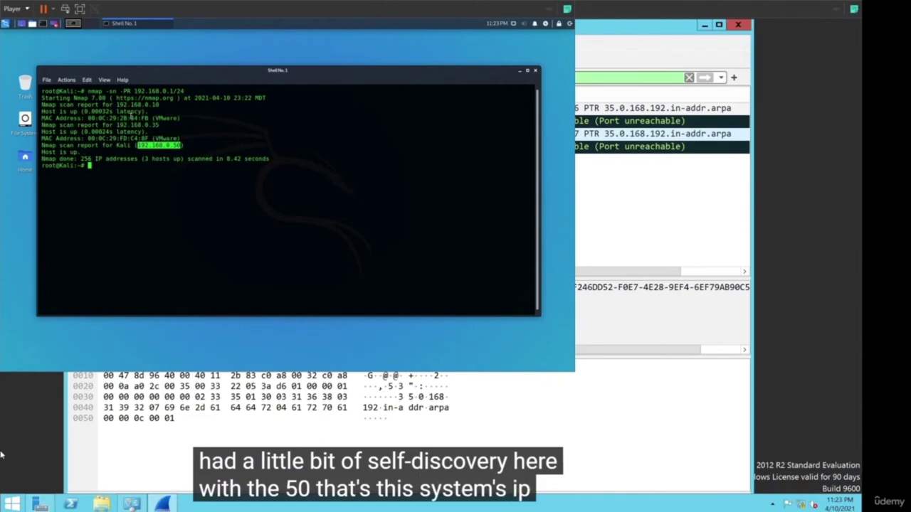
click(229, 201)
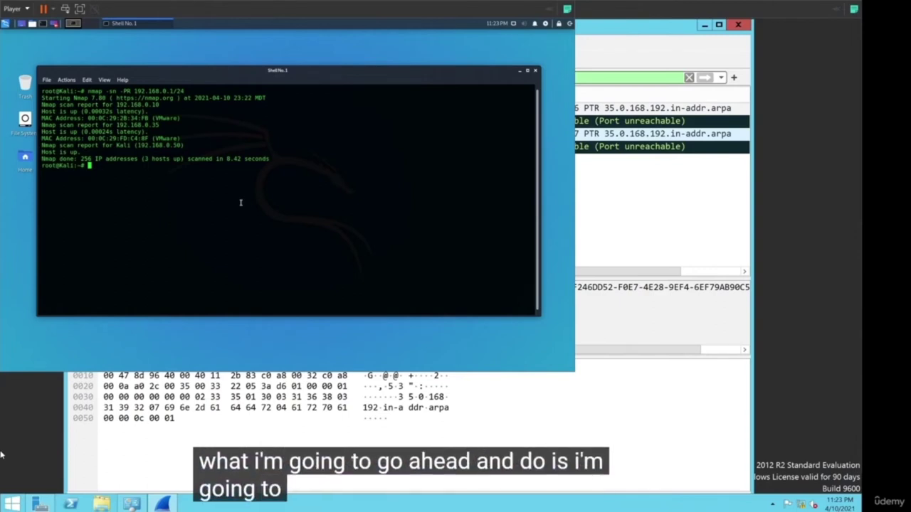
Run a UDP ping sweep from the Kali terminal with nmap -sn -PU 192.168.0.1/24 and view its traffic in Wireshark on the server.
key(BackSpace)
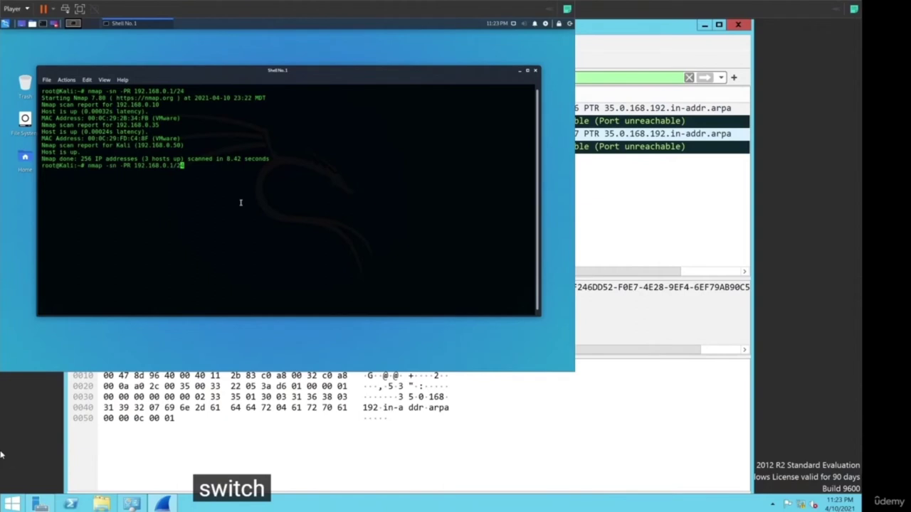
key(Left)
key(Left)
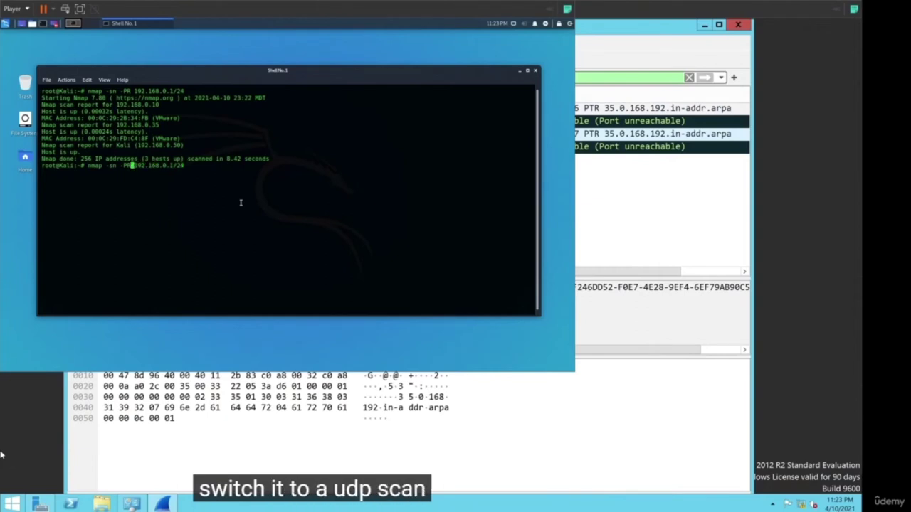
key(BackSpace)
text(U)
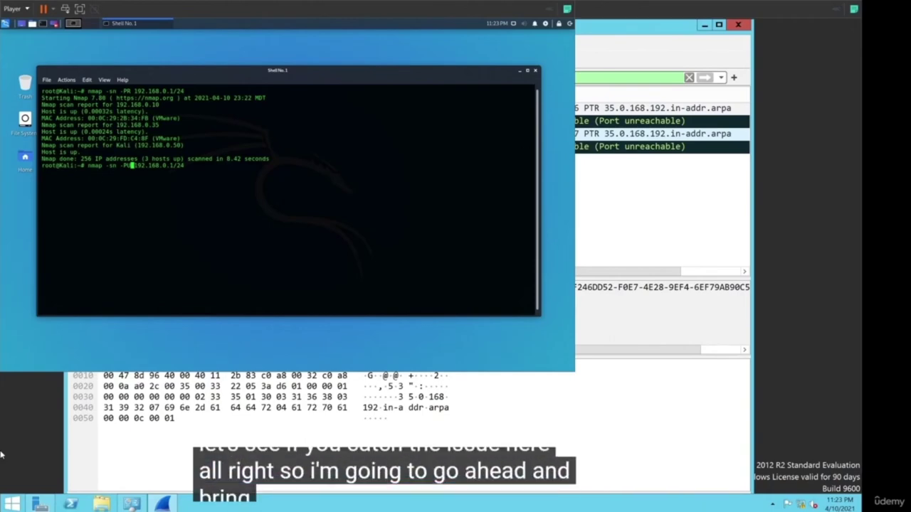
key(alt+Tab)
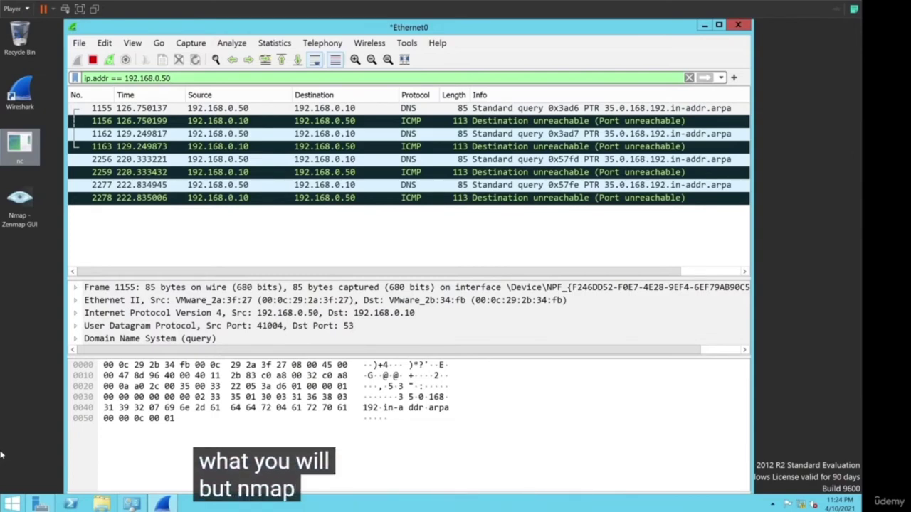
Enter the command nmap -sn --disable-arp-ping -PU 192.168.0.1/24 in the Kali terminal.
key(alt+Tab)
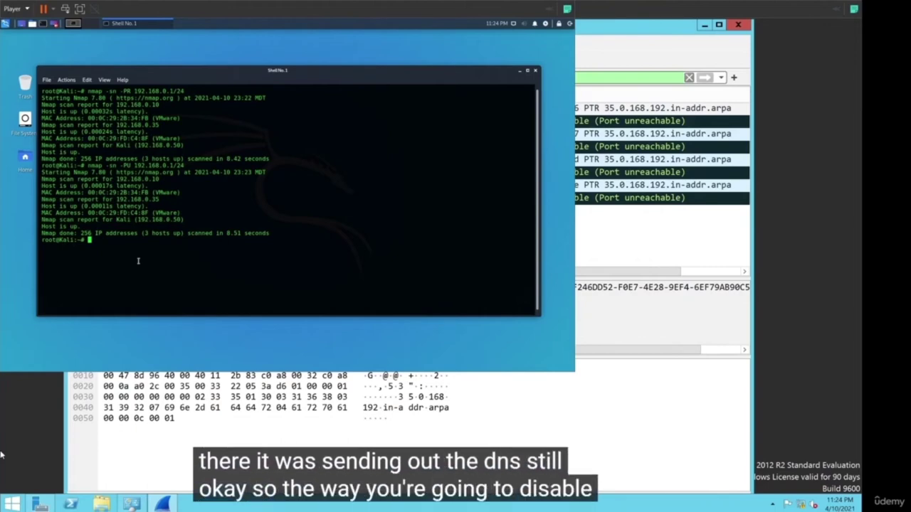
text(nmap )
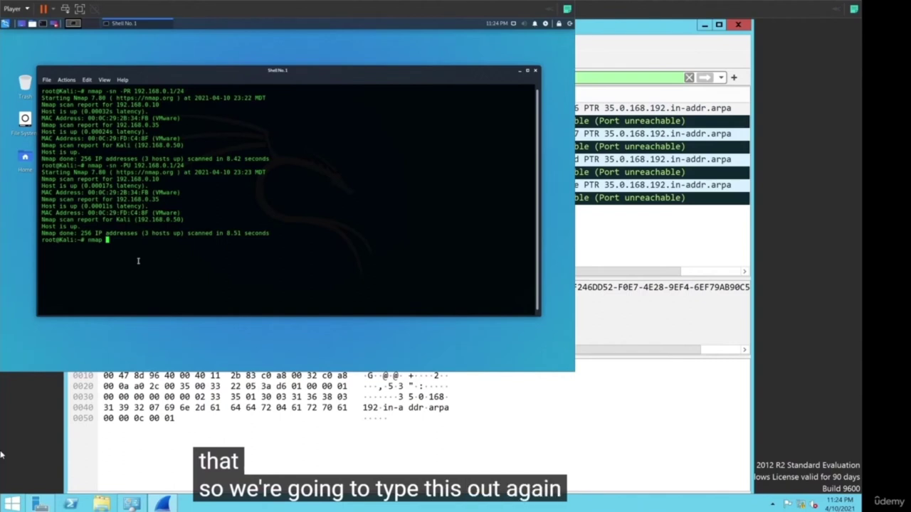
text(-sn --)
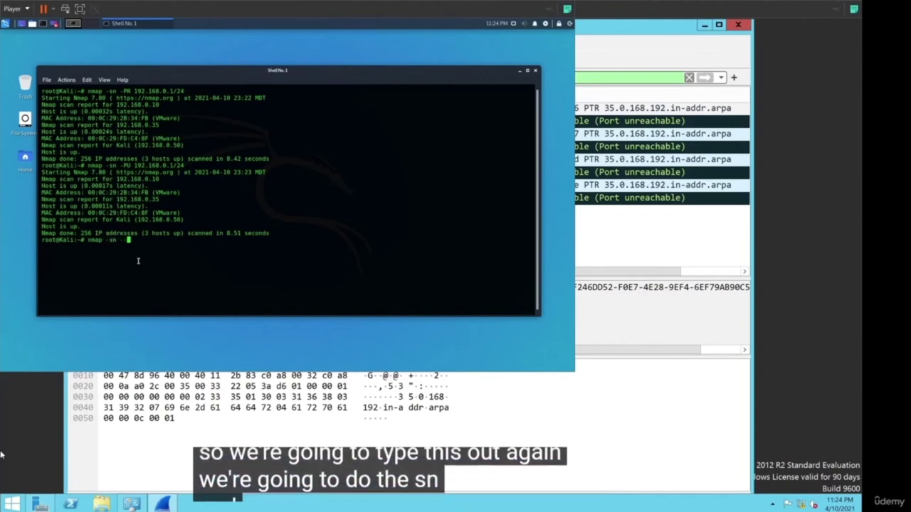
text(disable)
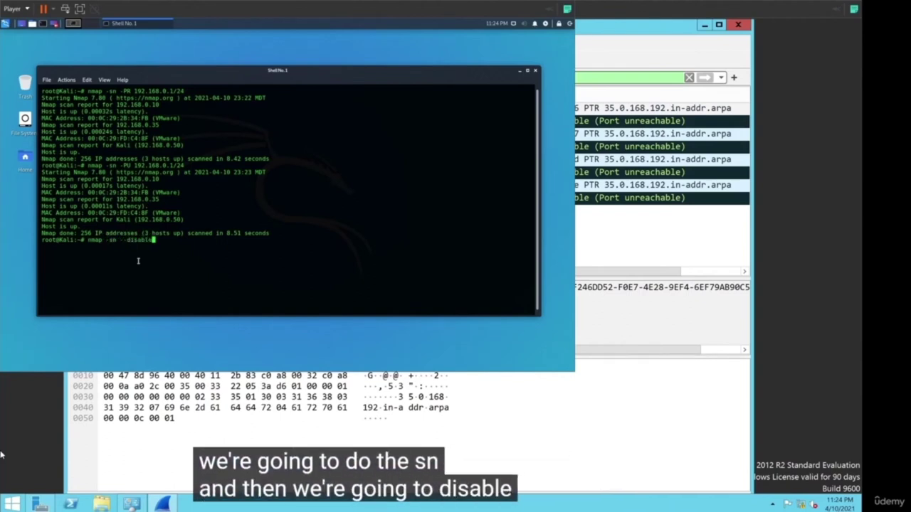
text(-arp)
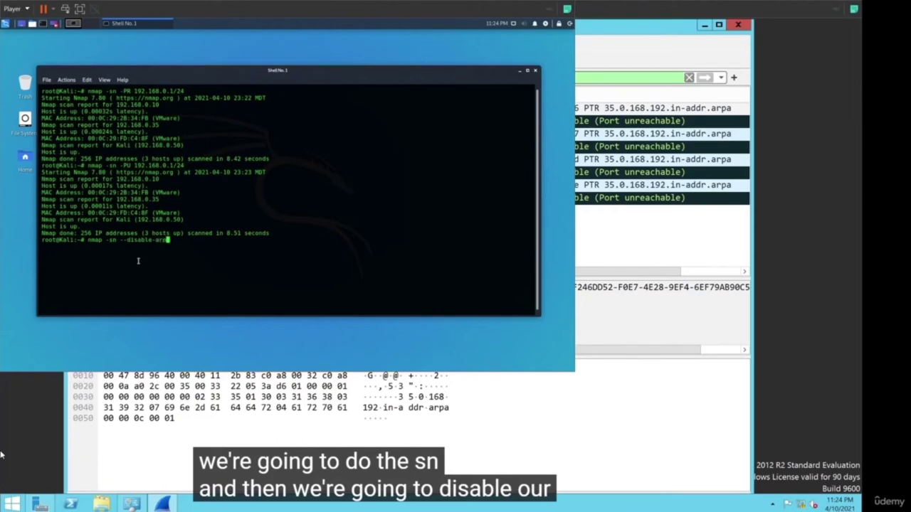
text(-ping)
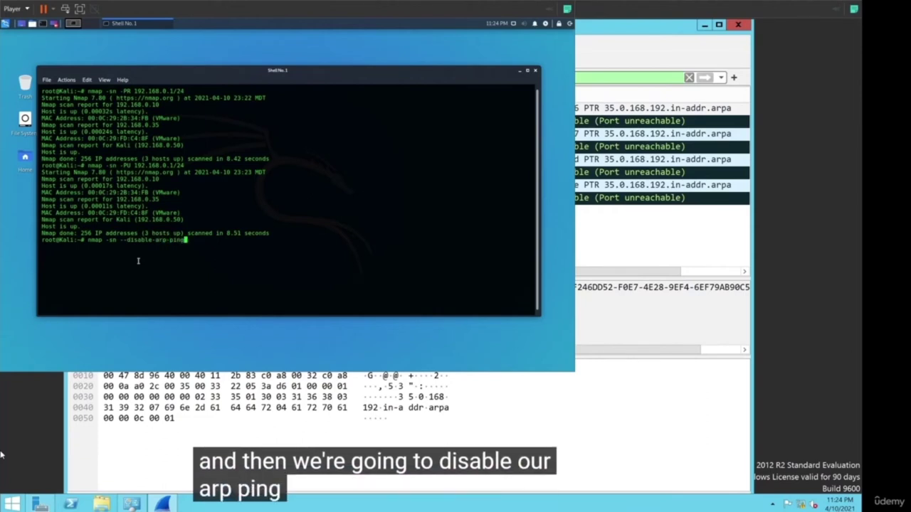
text( -PU )
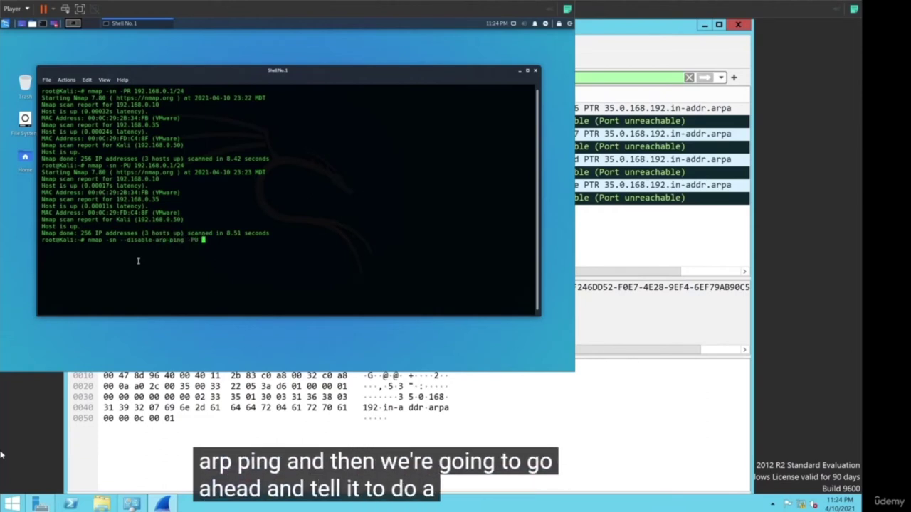
text(192.168.0.1/24)
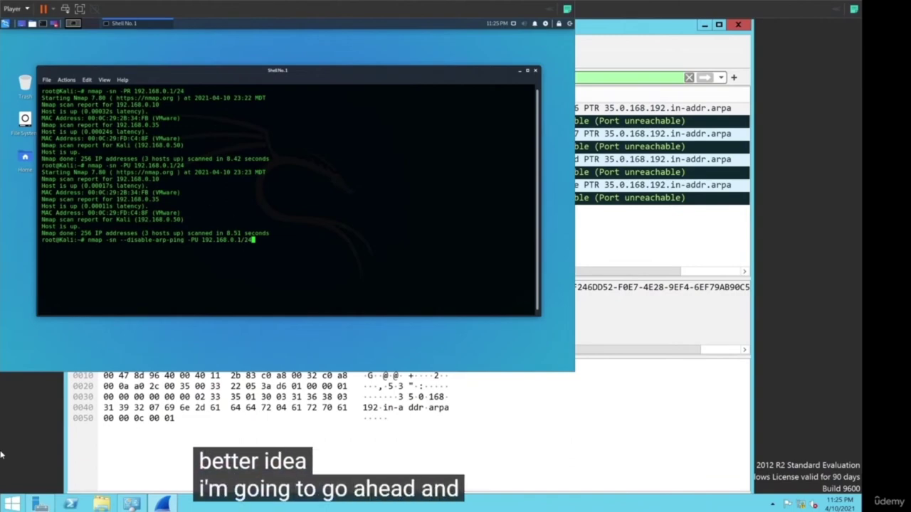
Move the Kali window clear of the packet list, restart the Ethernet0 capture without saving, and run the entered UDP sweep.
mouse_move(143, 28)
mouse_down()
mouse_move(411, 186)
mouse_move(355, 274)
mouse_up()
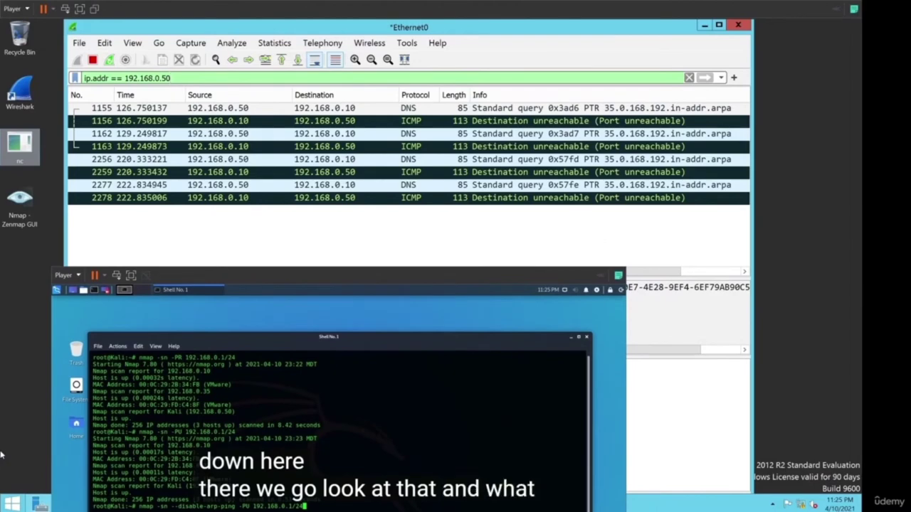
click(109, 59)
key(alt+w)
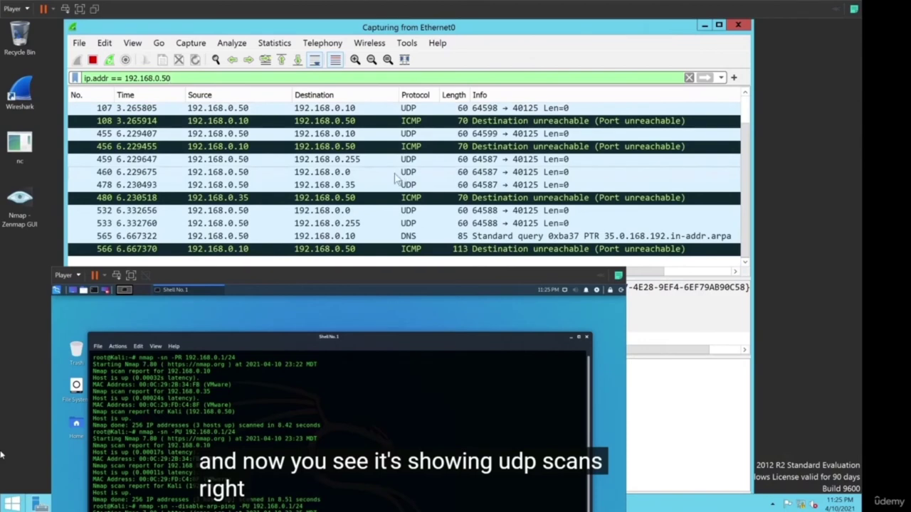
Examine the sweep's UDP and ICMP packets in Wireshark and the live hosts reported in the Kali terminal.
click(355, 147)
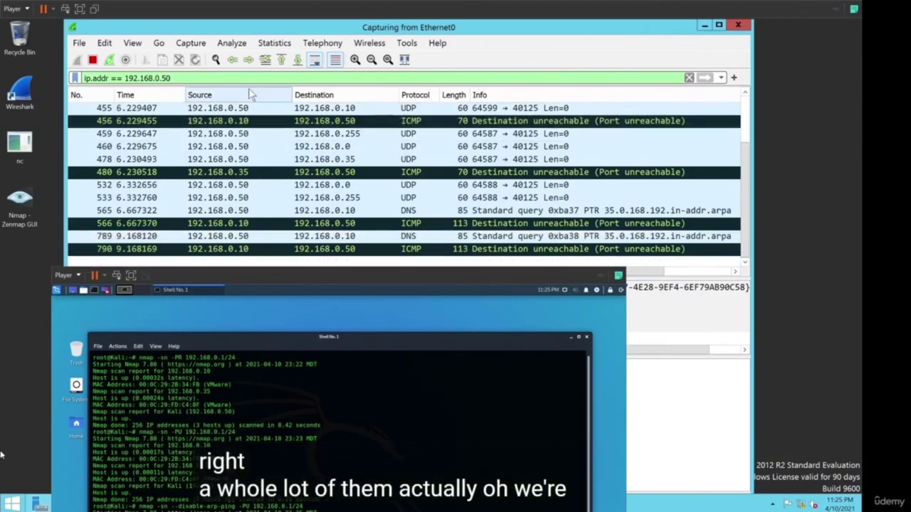
key(ctrl+e)
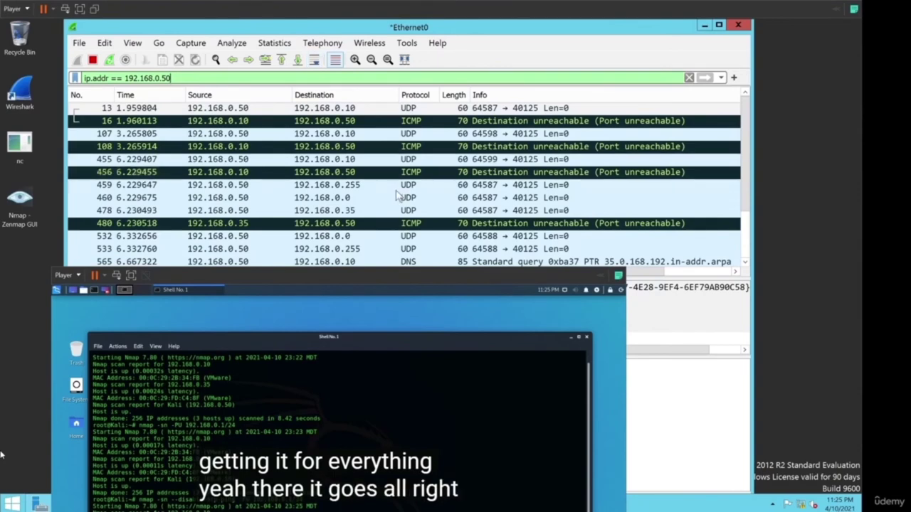
scroll(396, 193, down, 2)
scroll(396, 193, up, 2)
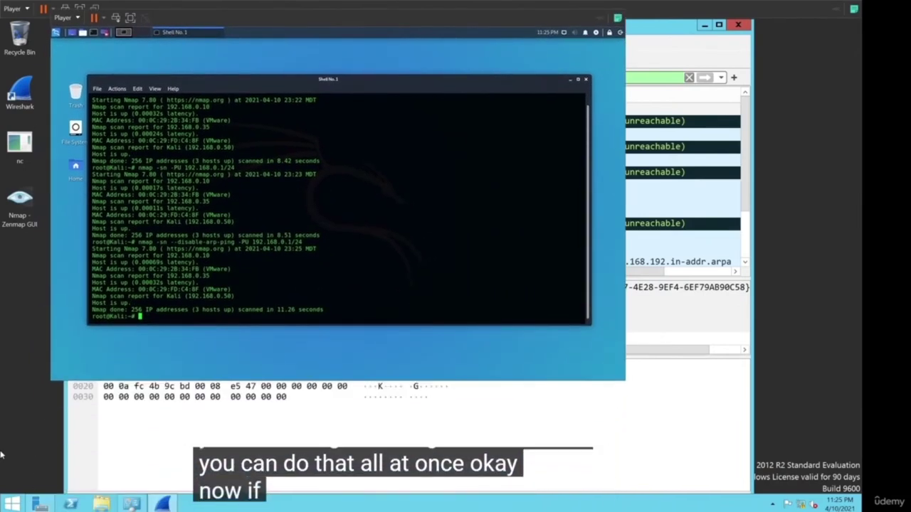
drag(189, 310, 233, 311)
drag(184, 249, 272, 305)
click(271, 305)
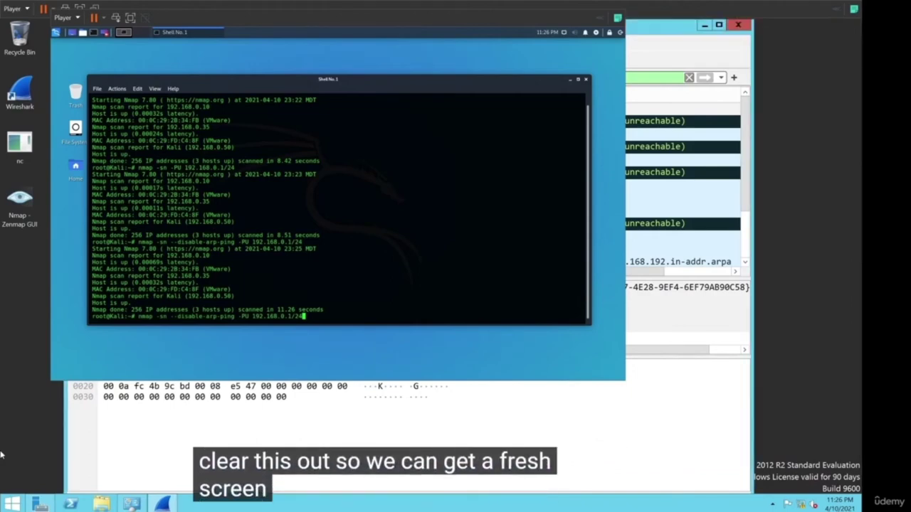
Restart the Wireshark capture and change the recalled Kali command's -PU option to -PE for ICMP echo discovery.
key(ctrl+r)
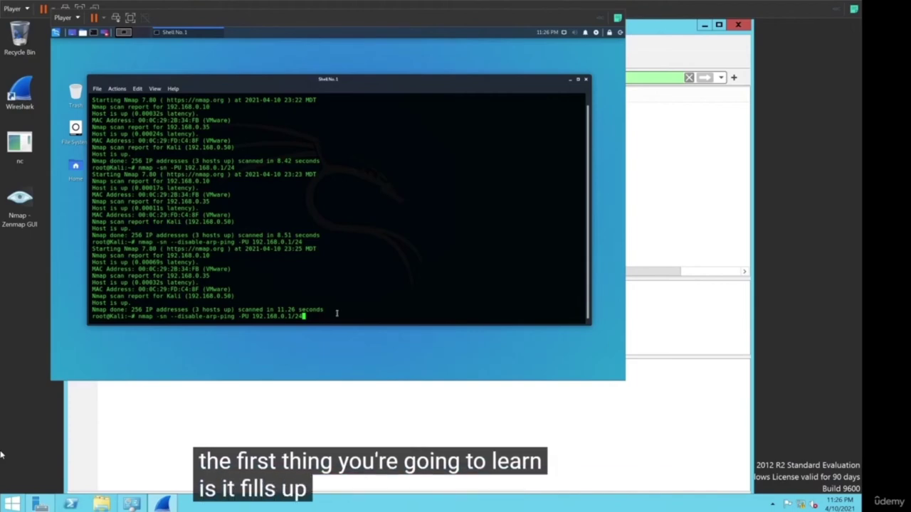
key(Left)
key(Left)
key(Left)
key(Left)
key(Left)
key(Left)
key(Left)
key(Left)
key(BackSpace)
text(E)
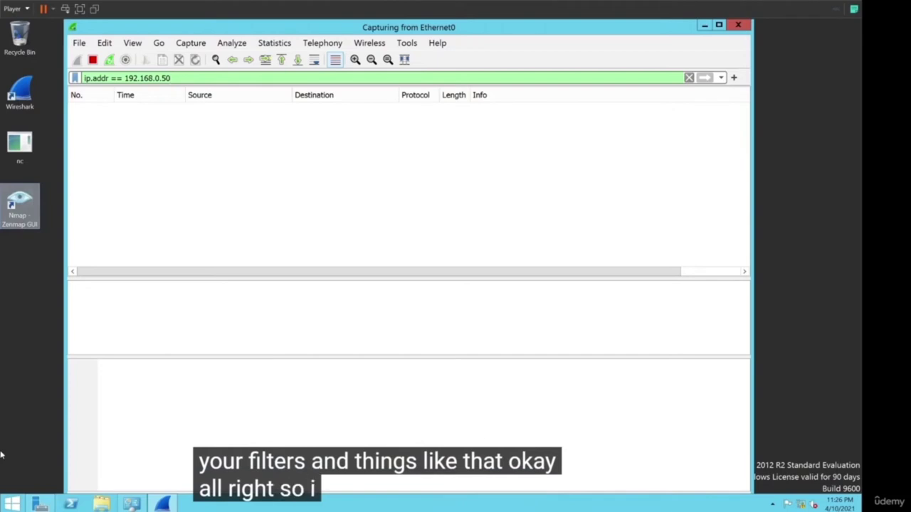
Run nmap -sn --disable-arp-ping -PE 192.168.0.1/24 from the Kali terminal and move its window clear of the packet list.
key(alt+Tab)
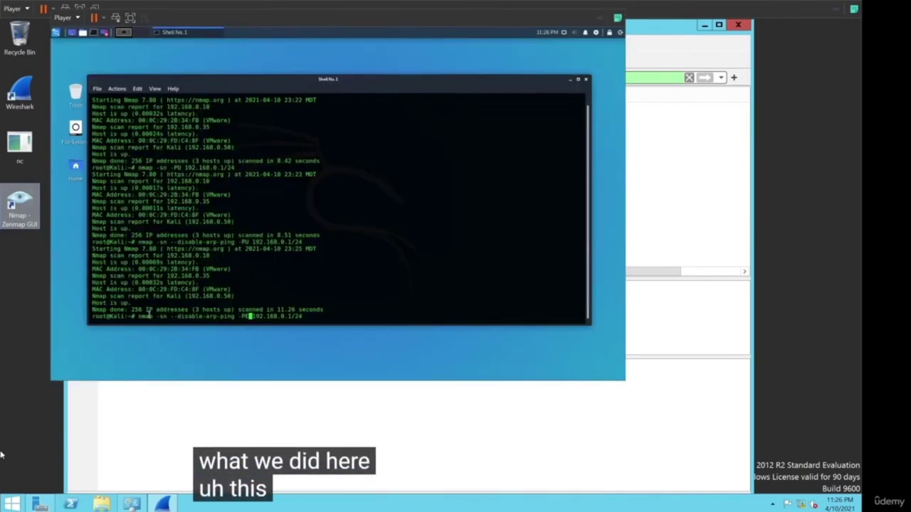
key(Left)
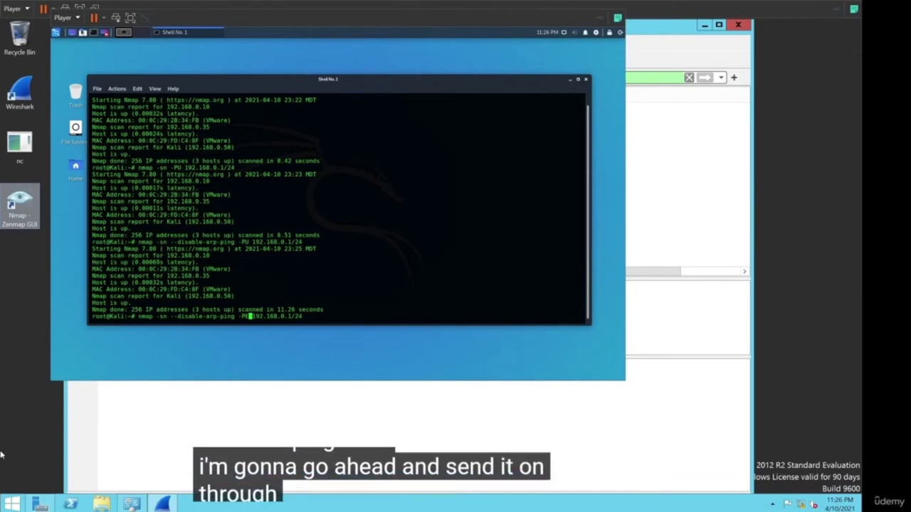
drag(341, 17, 348, 340)
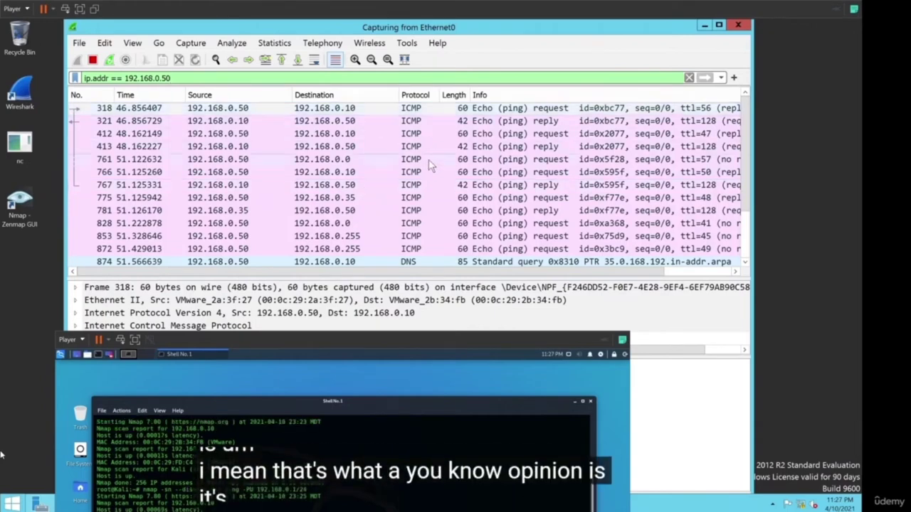
Examine the sweep's ICMP echo and DNS packets in Wireshark, and the -sn and --disable-arp-ping options in the Kali terminal.
scroll(395, 189, down, 1)
scroll(395, 184, up, 1)
scroll(395, 185, down, 1)
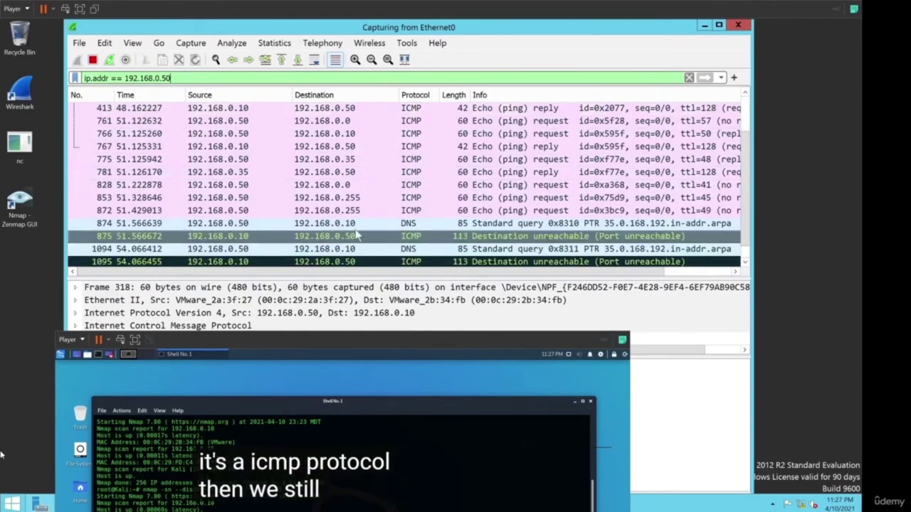
scroll(390, 230, down, 1)
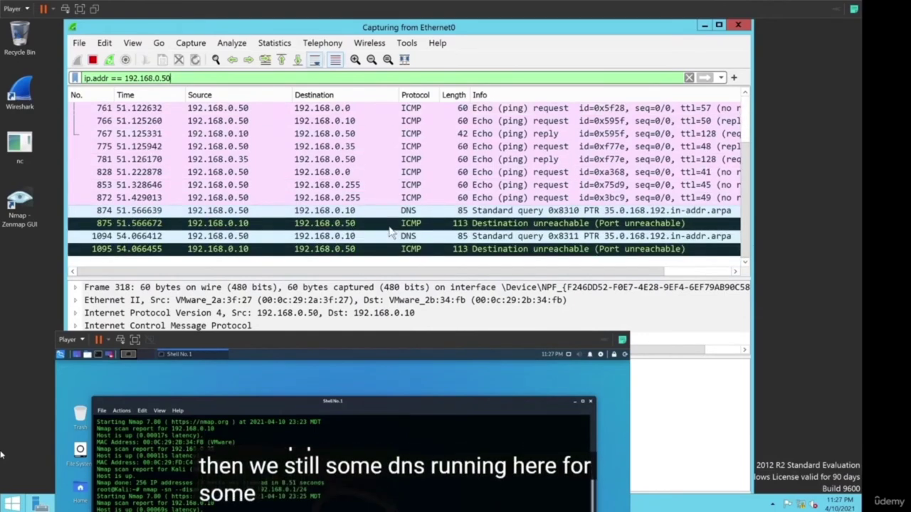
scroll(399, 207, up, 2)
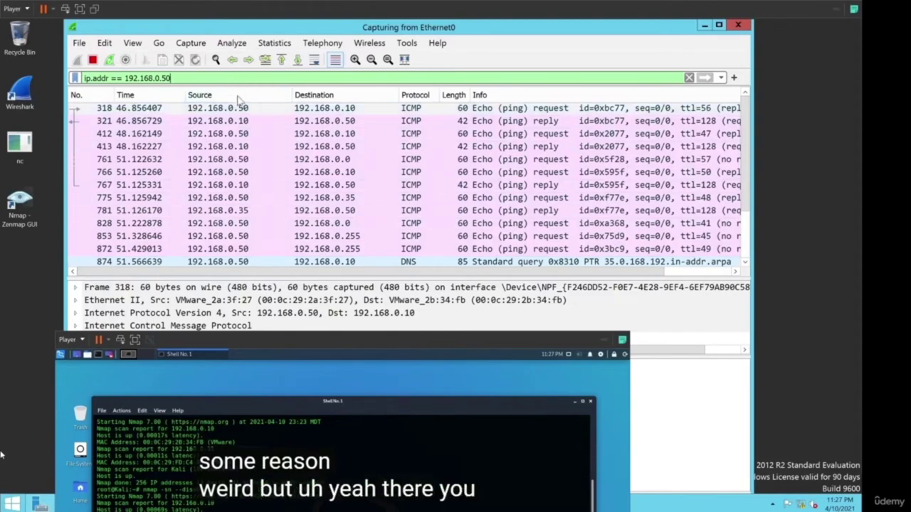
scroll(420, 213, down, 2)
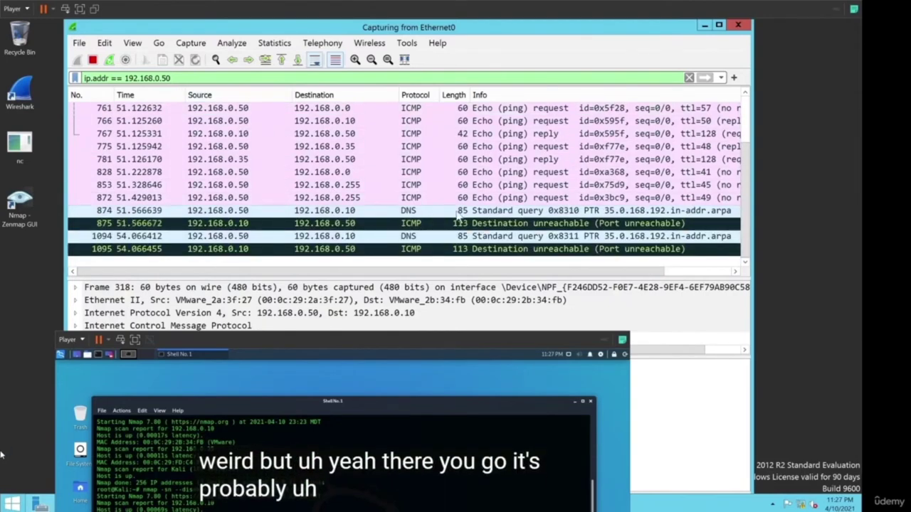
scroll(274, 206, up, 2)
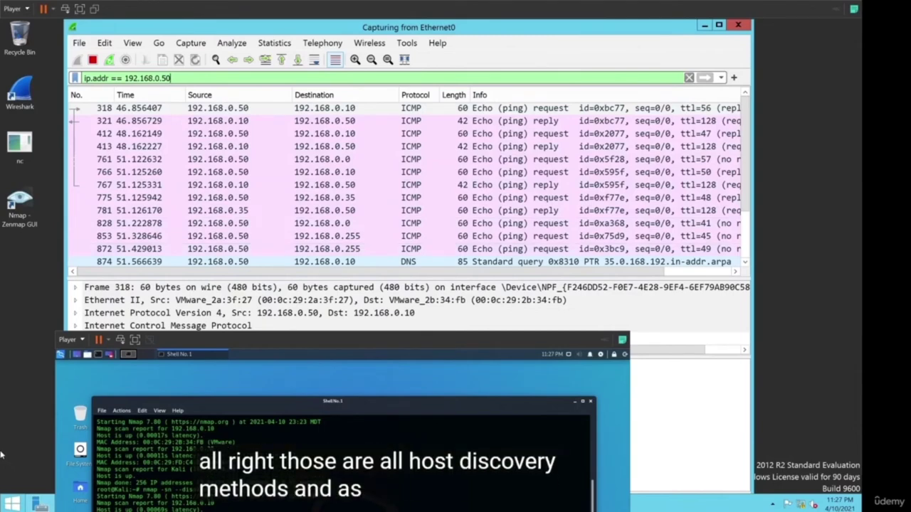
drag(341, 339, 371, 22)
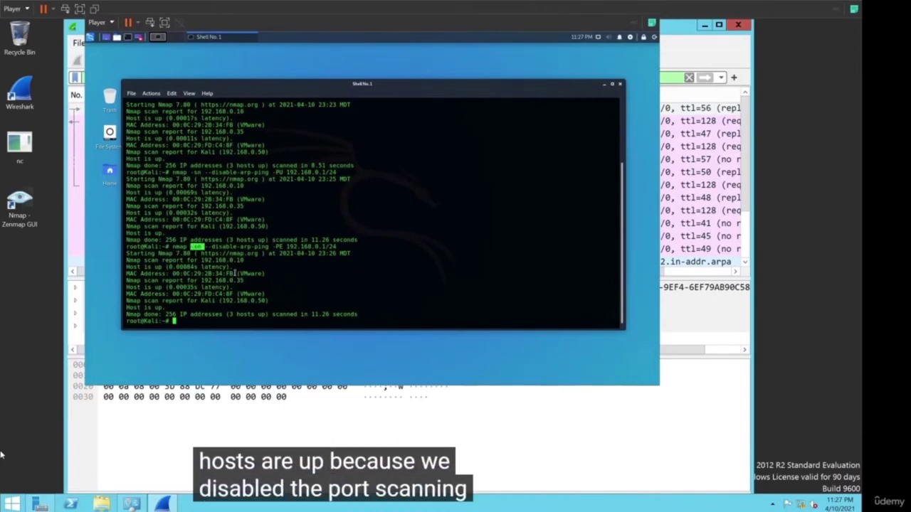
drag(204, 246, 269, 246)
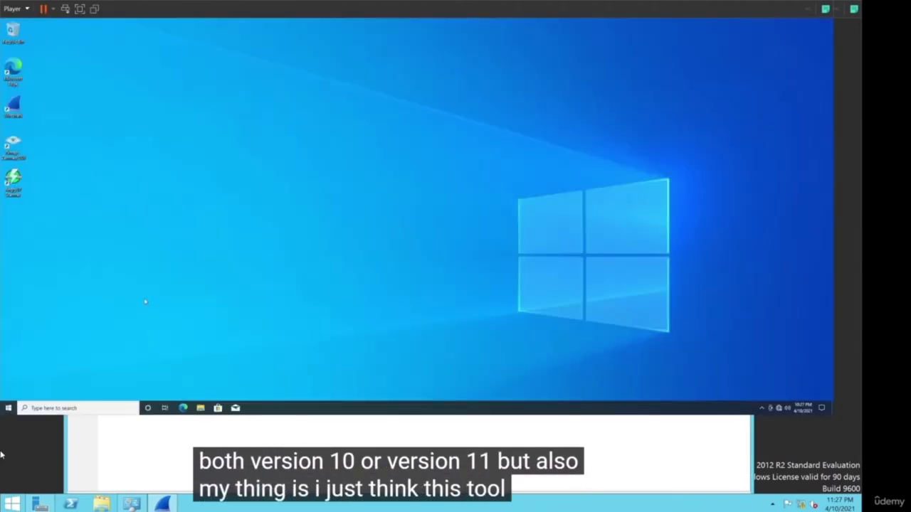
Scan 192.168.0.0 to 192.168.0.255 with Angry IP Scanner on the Windows 10 machine and sort the results by hostname.
double_click(13, 178)
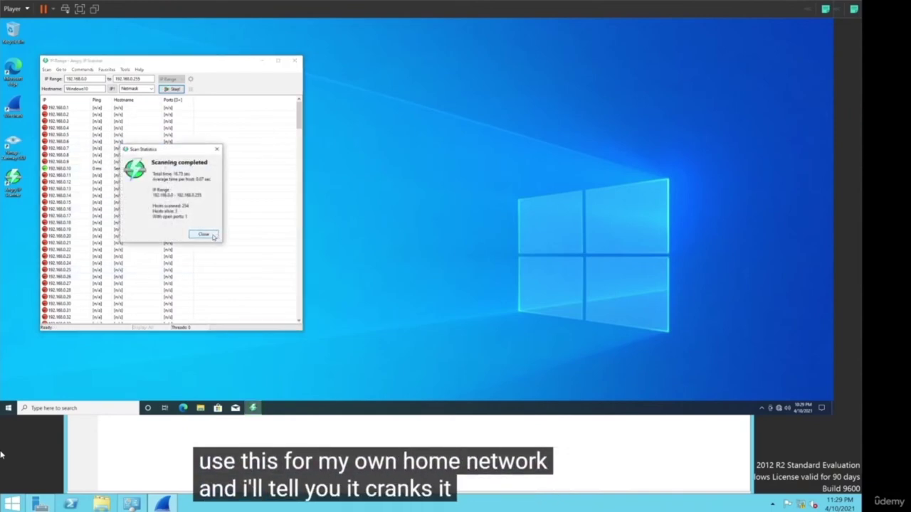
click(204, 234)
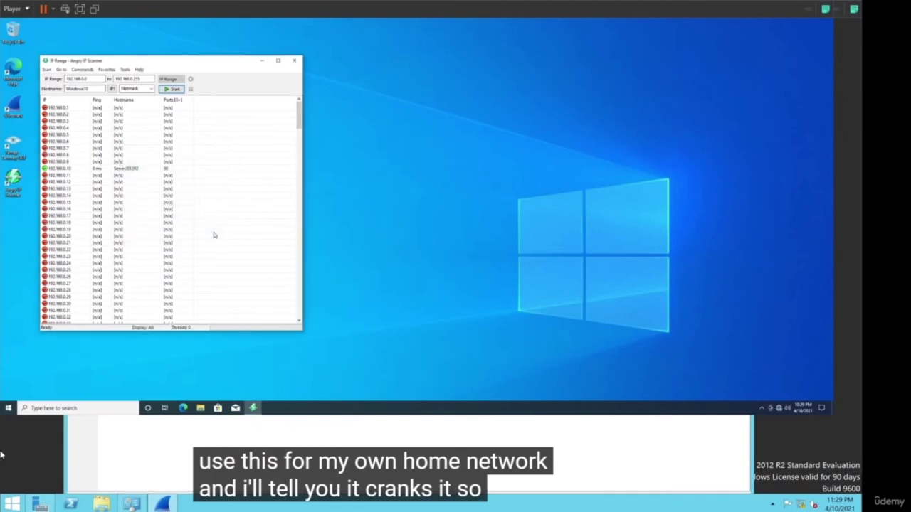
click(139, 100)
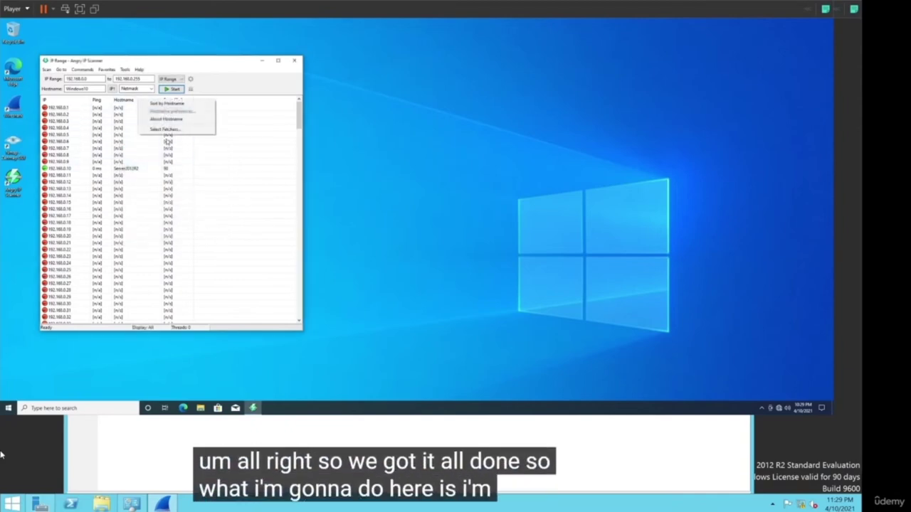
click(186, 105)
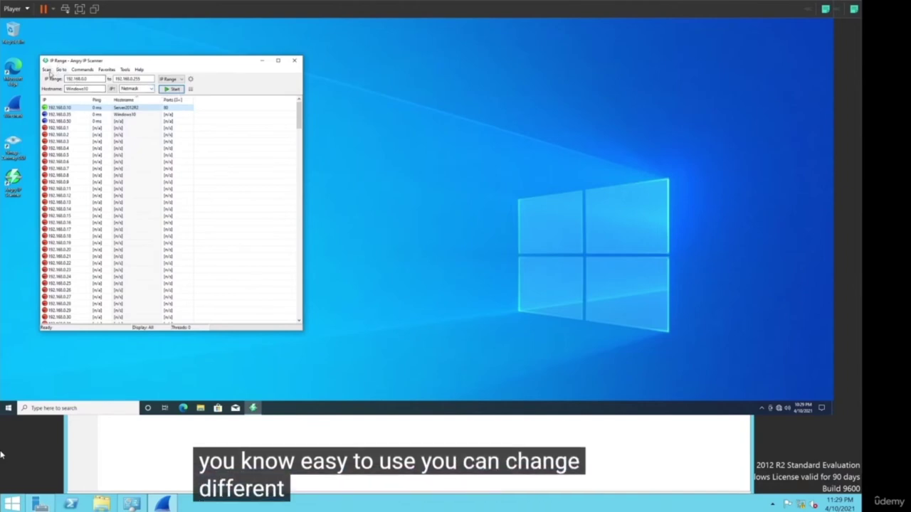
click(81, 70)
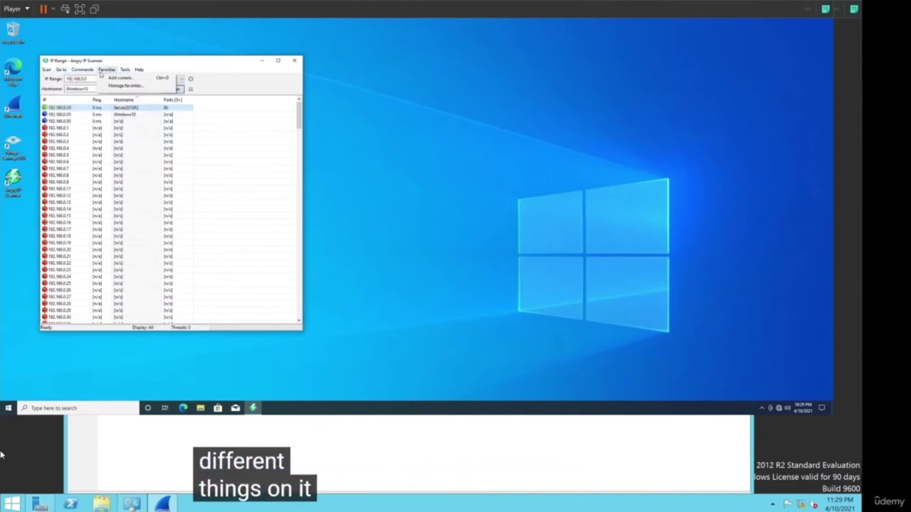
Close Angry IP Scanner on the Windows 10 machine.
mouse_move(46, 70)
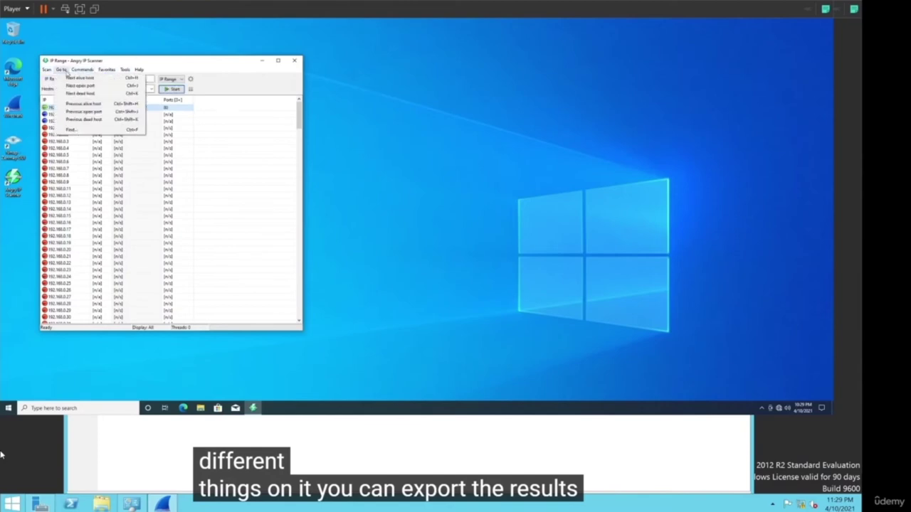
click(278, 64)
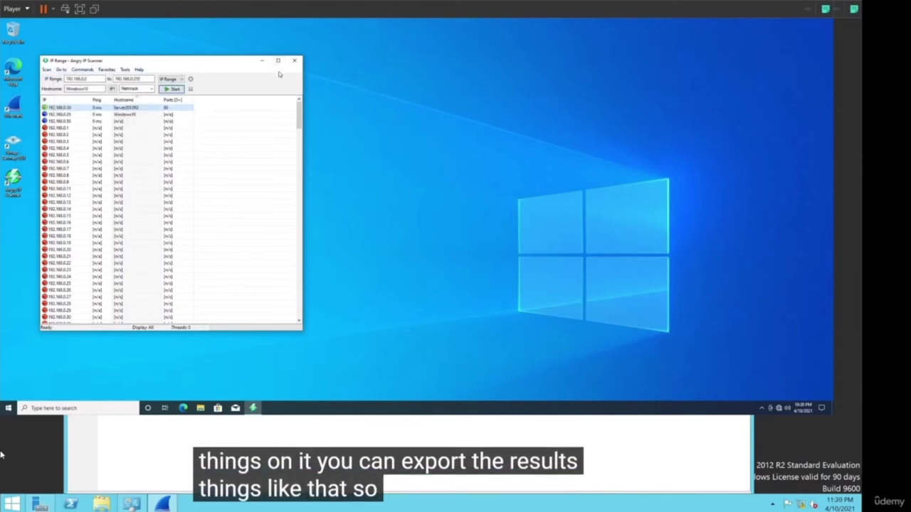
click(294, 61)
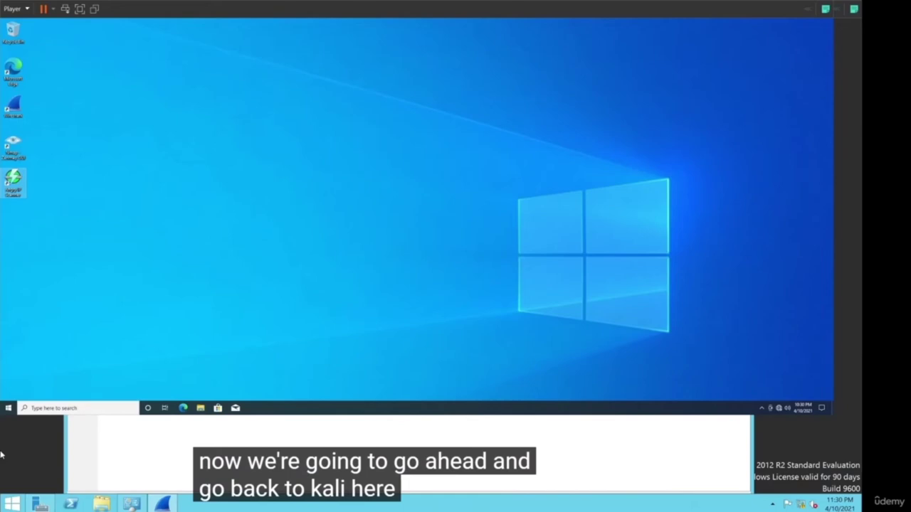
Switch to the Kali machine's terminal and clear its screen.
key(alt+Tab)
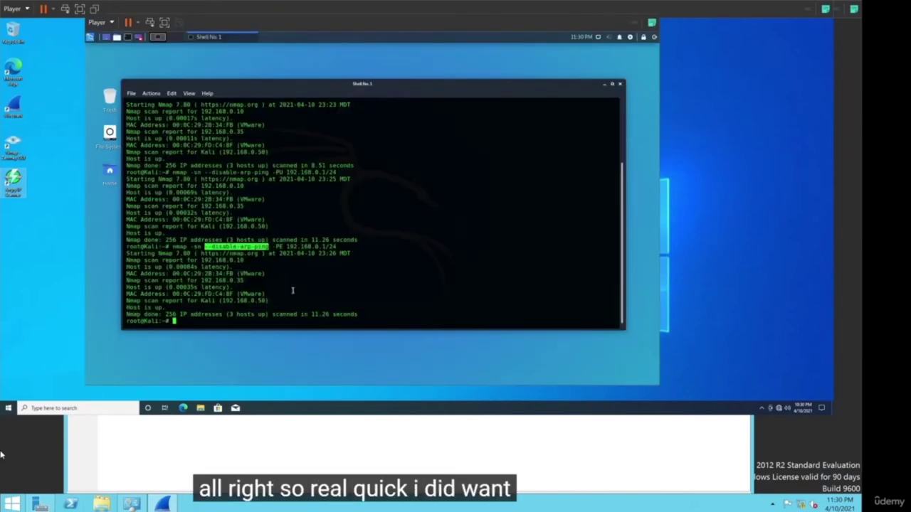
click(240, 324)
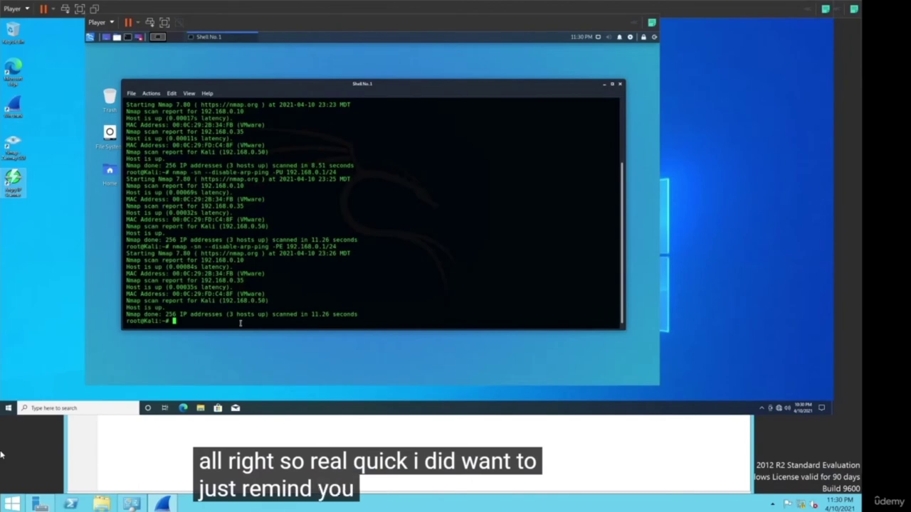
key(ctrl+l)
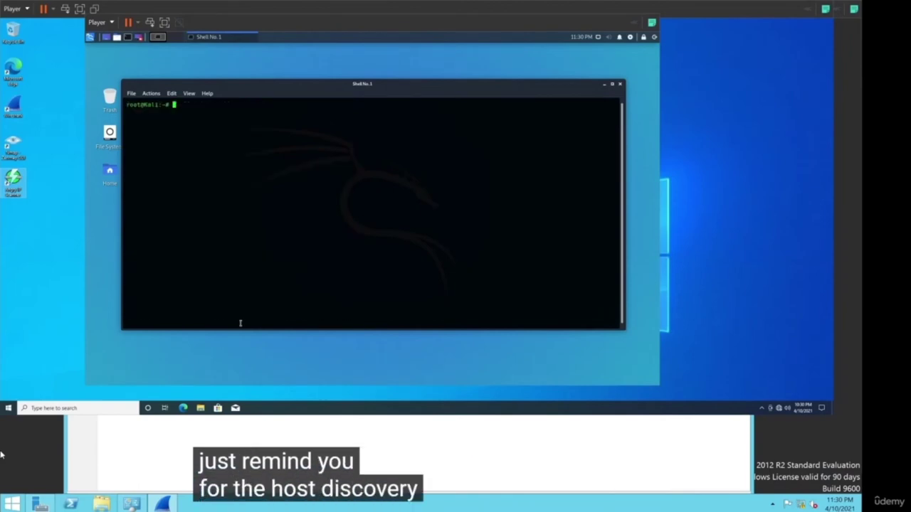
Enter the host discovery options -PU, -PE and -PR one after another at the Kali prompt, leaving it empty at the end.
text(nm)
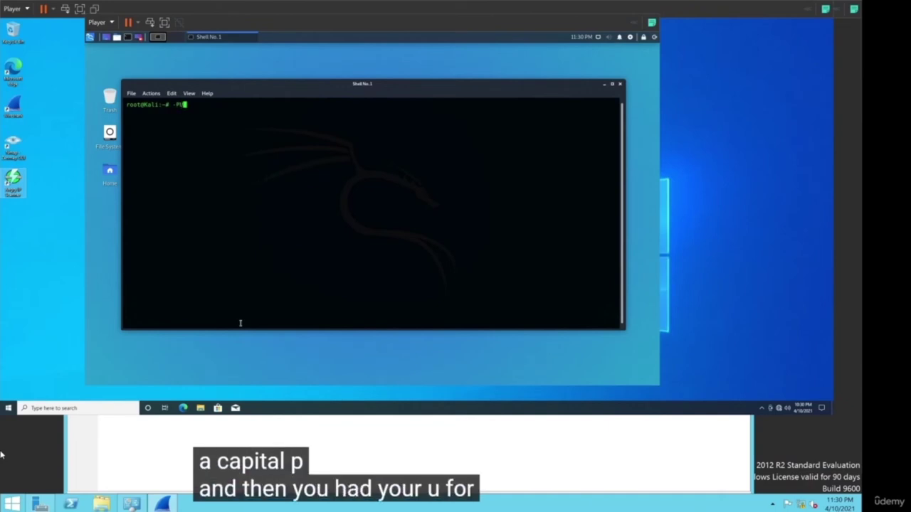
key(BackSpace)
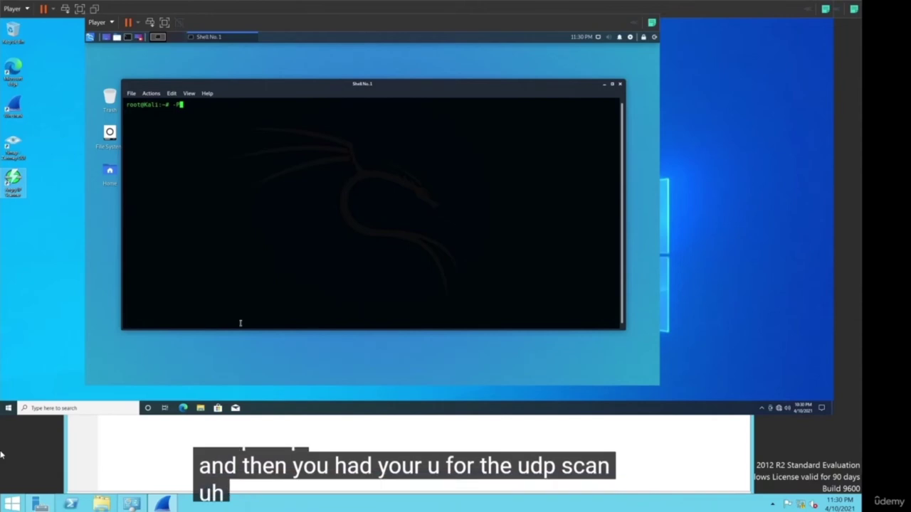
text(E)
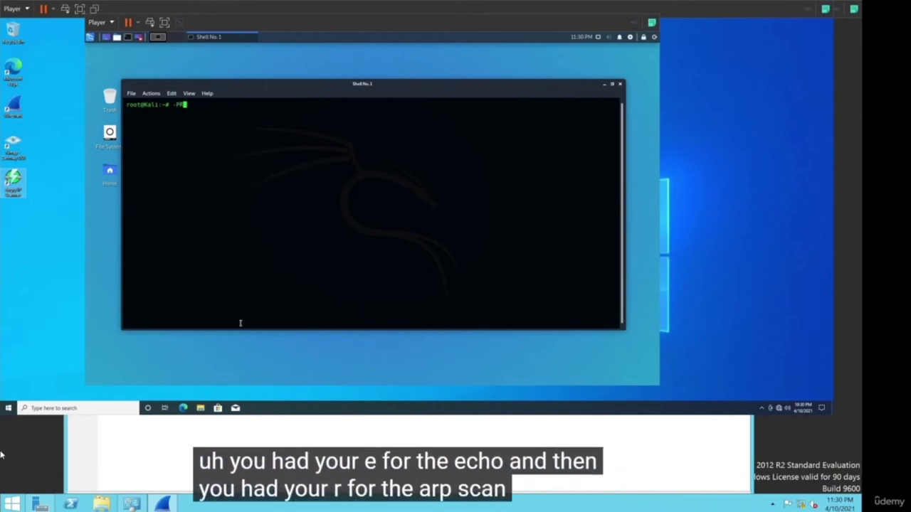
key(BackSpace)
key(BackSpace)
key(BackSpace)
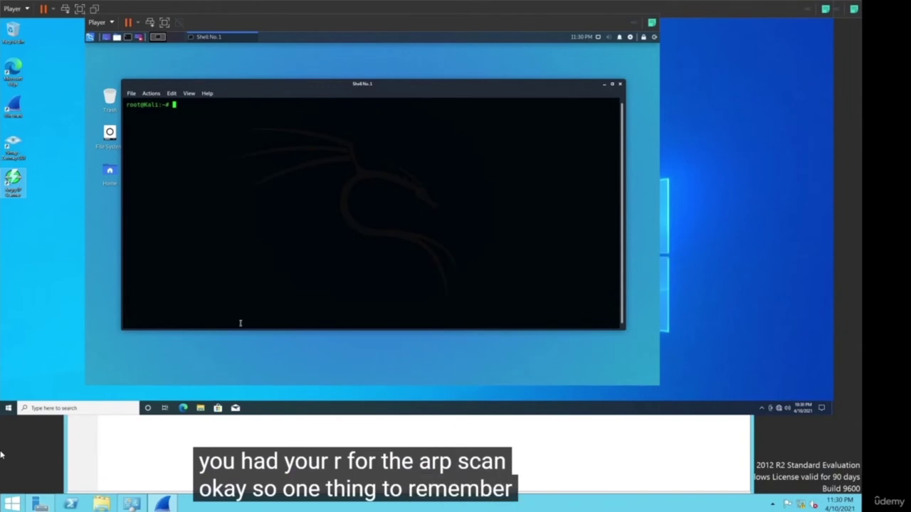
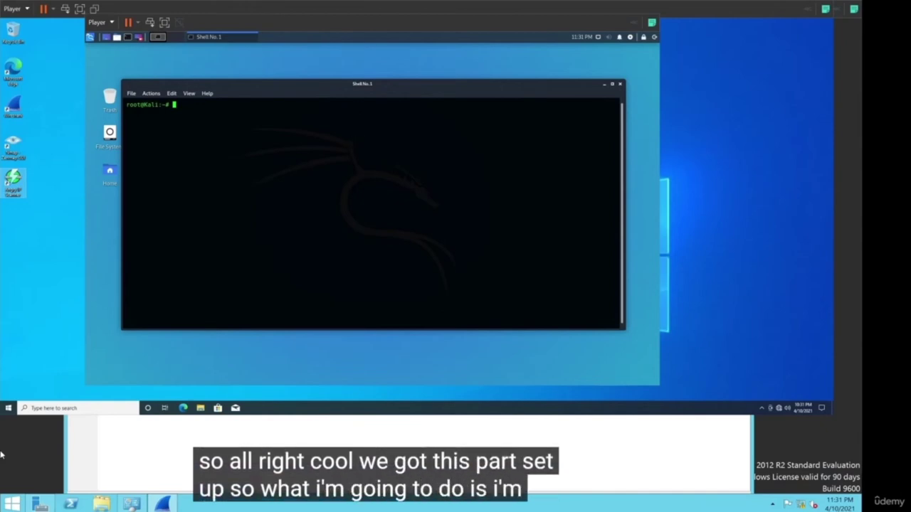
Bring up the server's Wireshark window behind the Kali terminal and enlarge the terminal text.
key(alt+Tab)
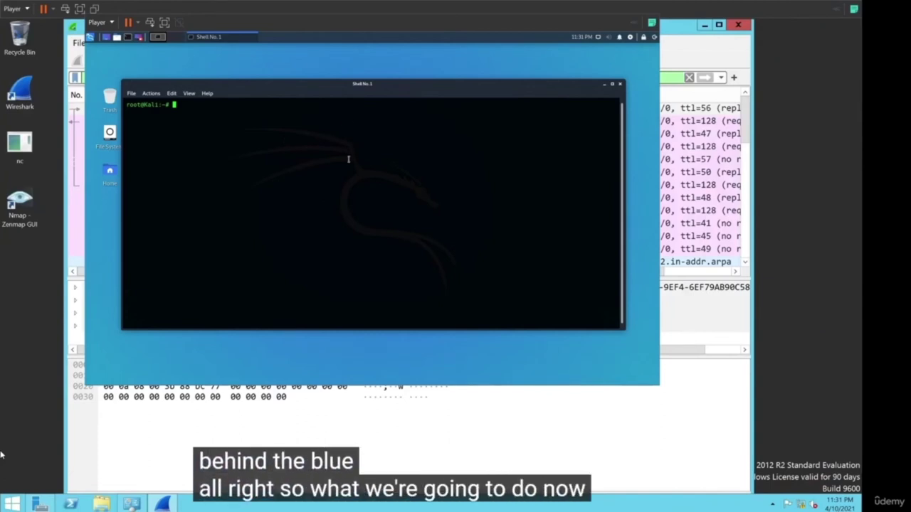
key(ctrl+plus)
key(ctrl+plus)
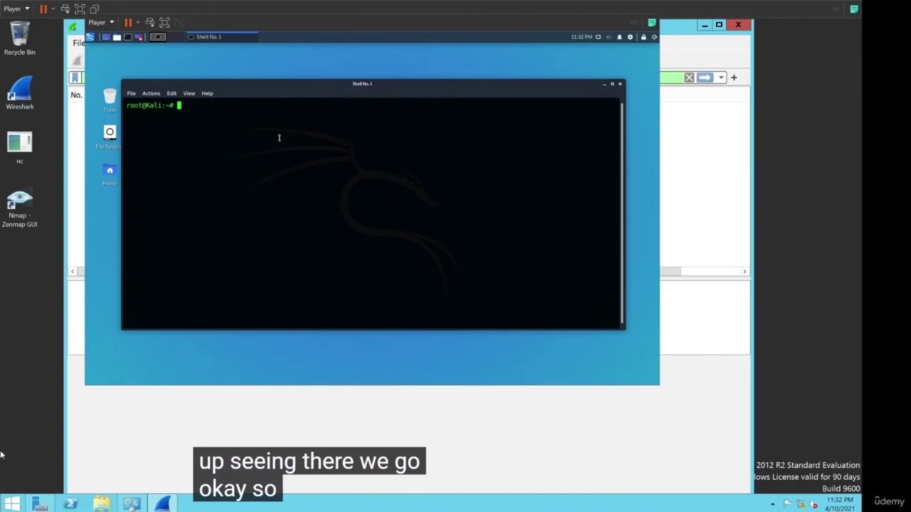
text(nmap)
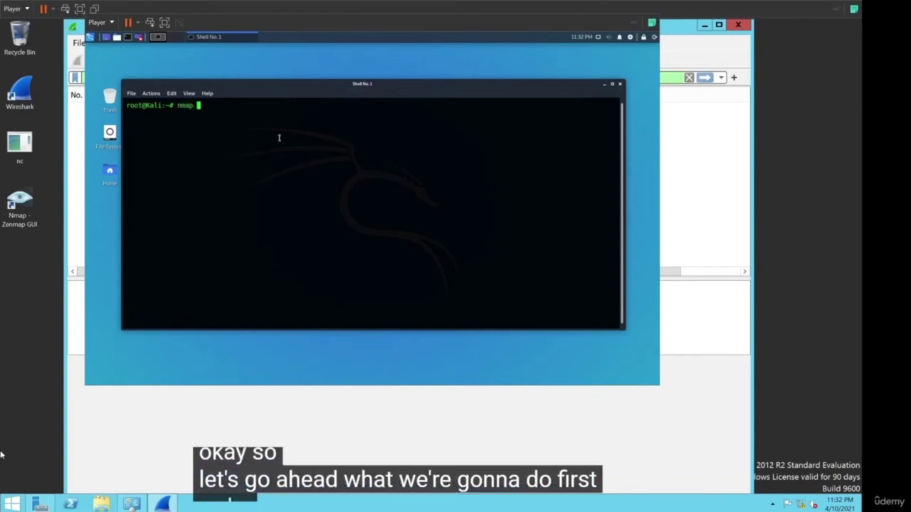
key(BackSpace)
key(BackSpace)
key(BackSpace)
key(BackSpace)
key(BackSpace)
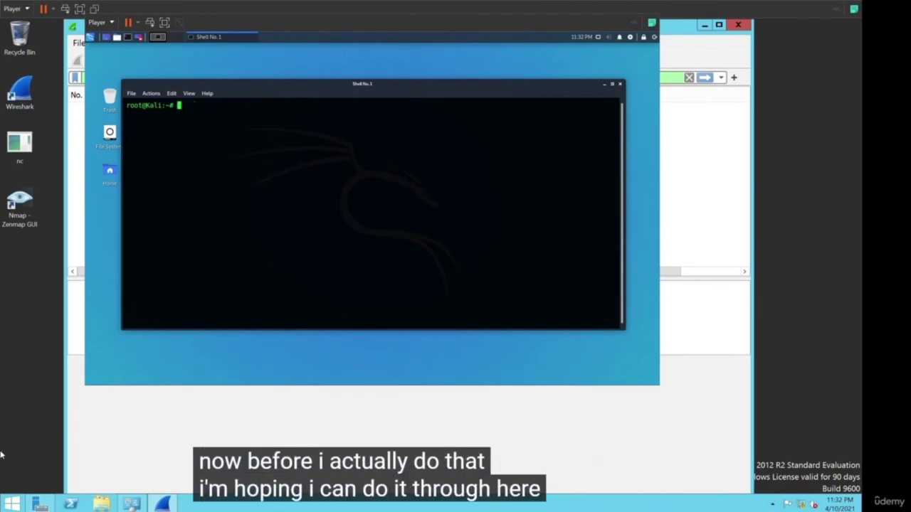
Open the web browser on the Kali machine and restart the Wireshark capture on the server.
click(91, 37)
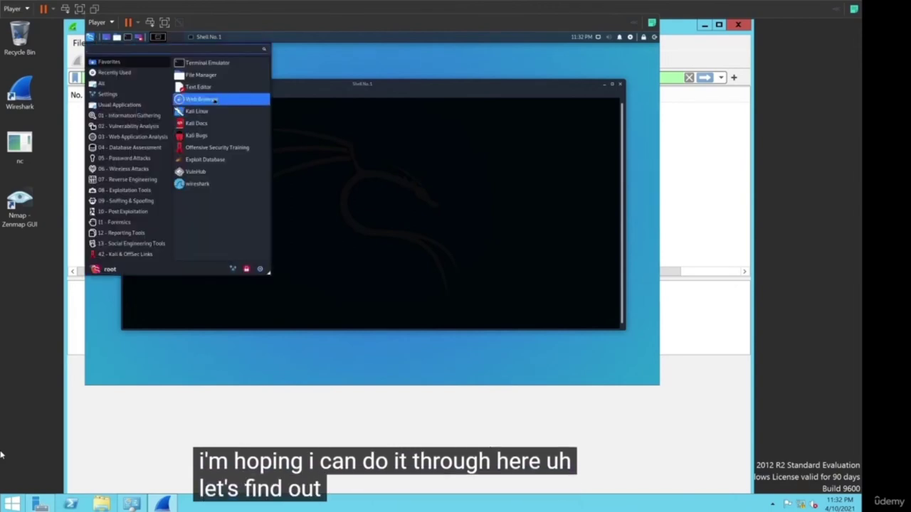
key(Escape)
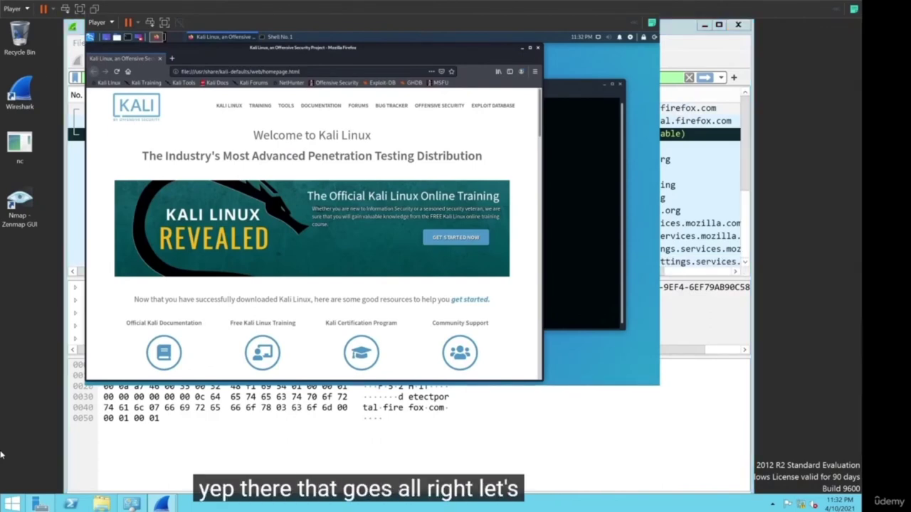
key(ctrl+r)
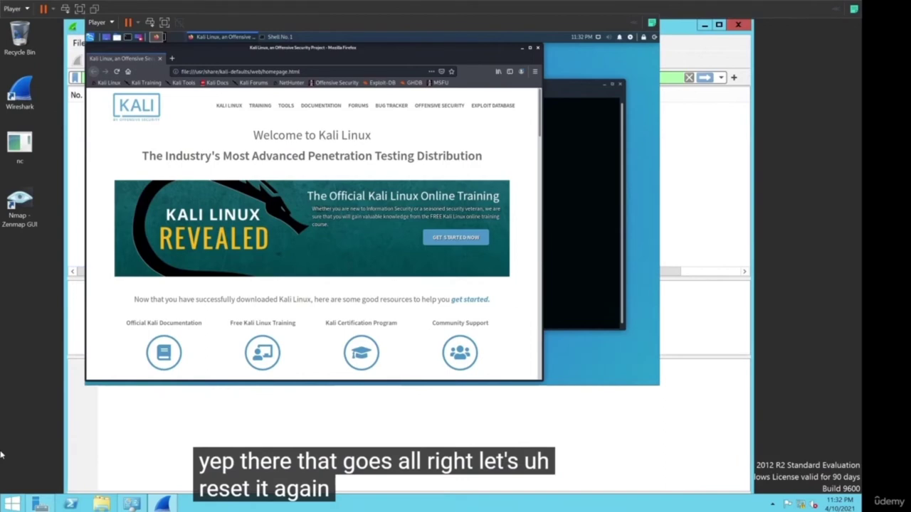
Load 192.168.0.10 in the Kali web browser and restart the server's Wireshark capture.
click(310, 72)
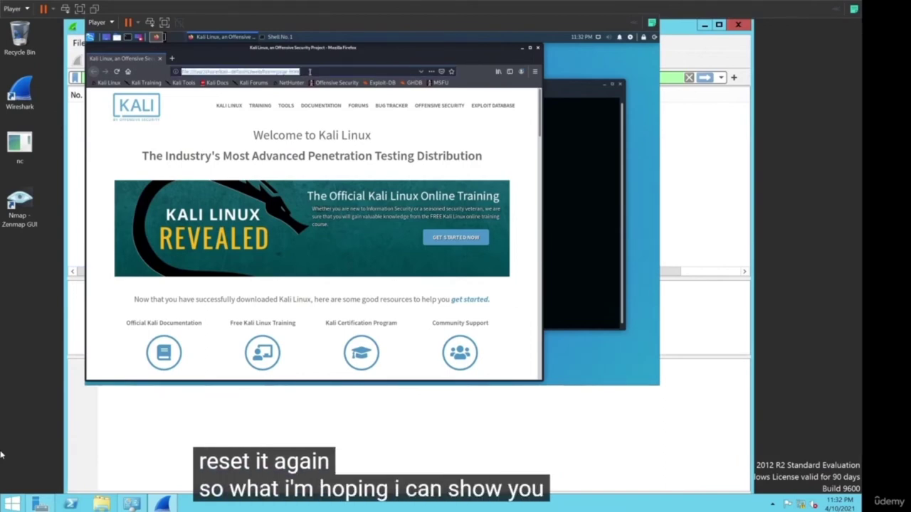
text(192.168.0.10)
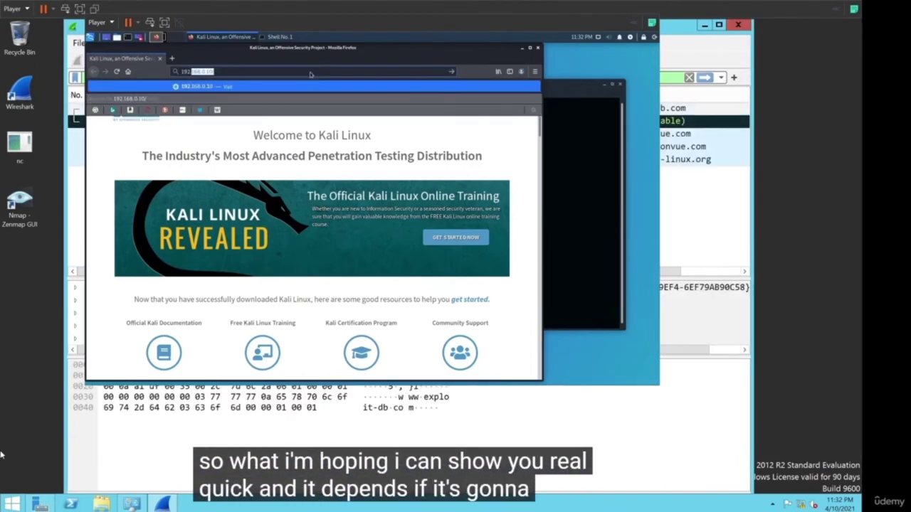
key(Return)
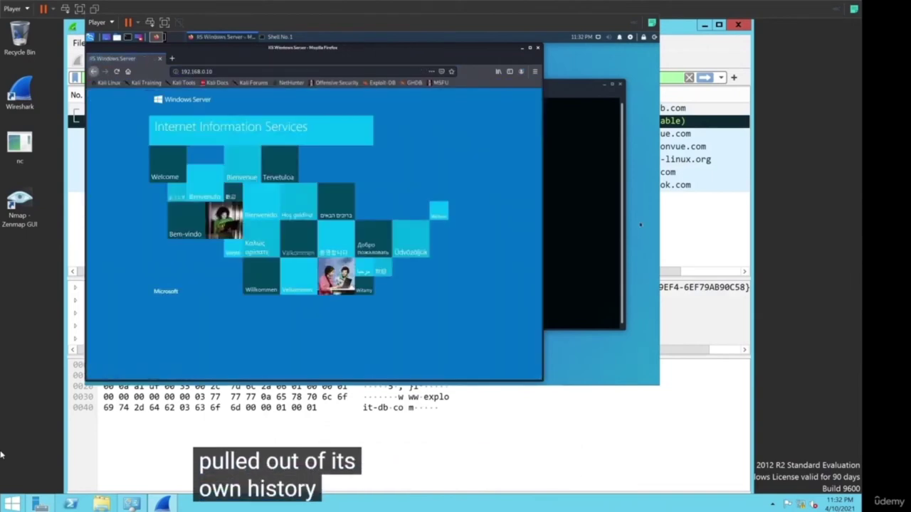
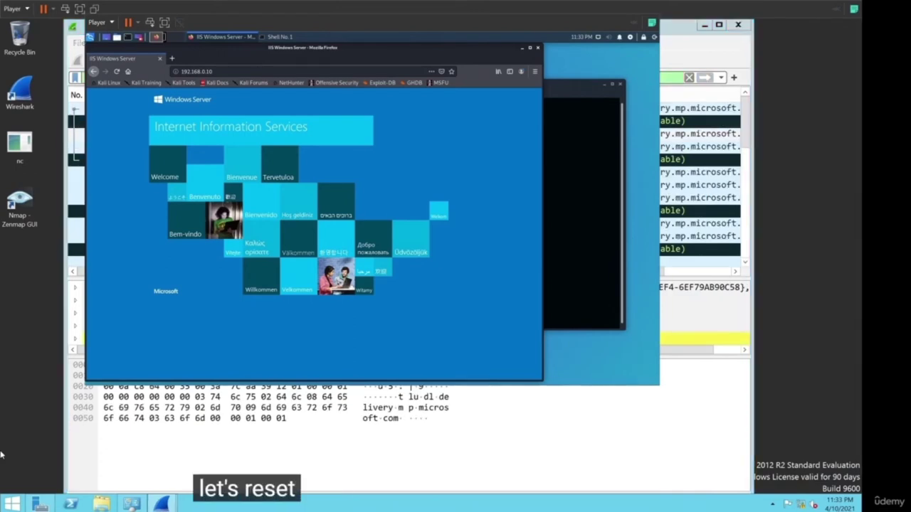
key(ctrl+r)
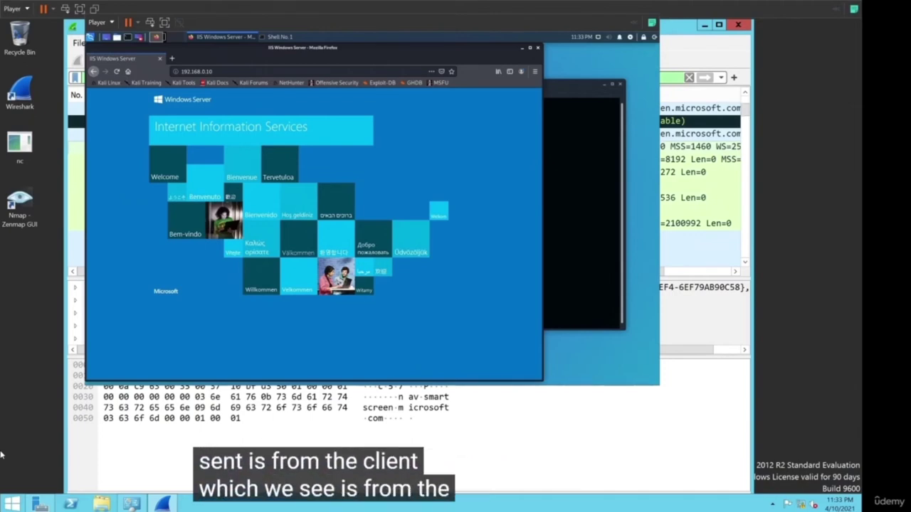
Bring Wireshark to the front and examine the SYN, SYN-ACK and ACK packets between 192.168.0.35 and port 80 of 192.168.0.10.
click(698, 146)
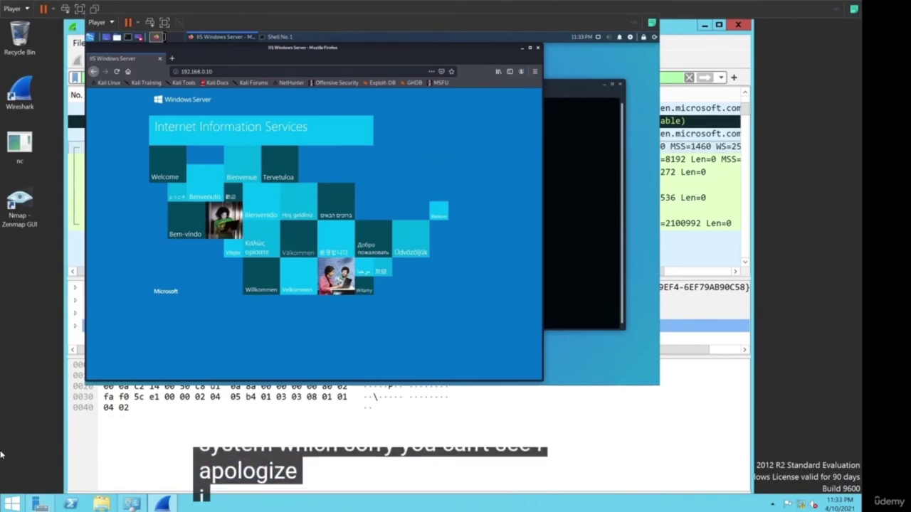
key(alt+Tab)
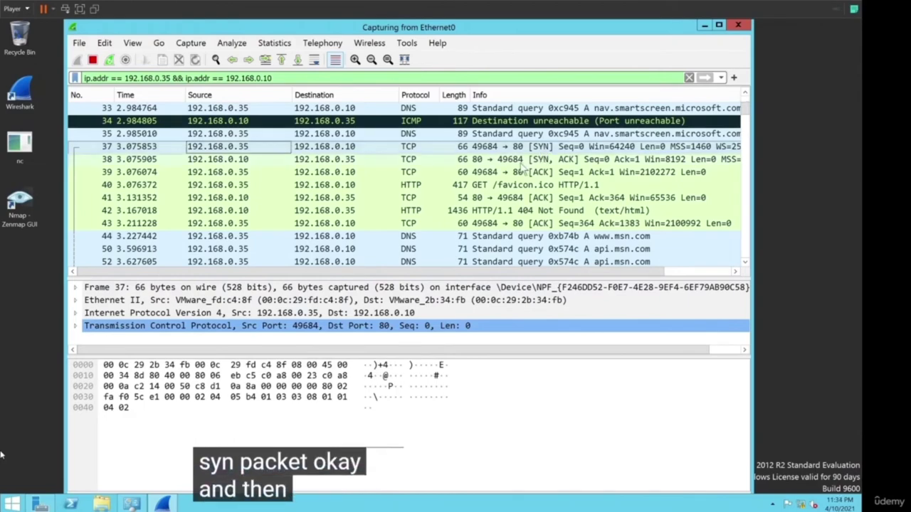
click(428, 162)
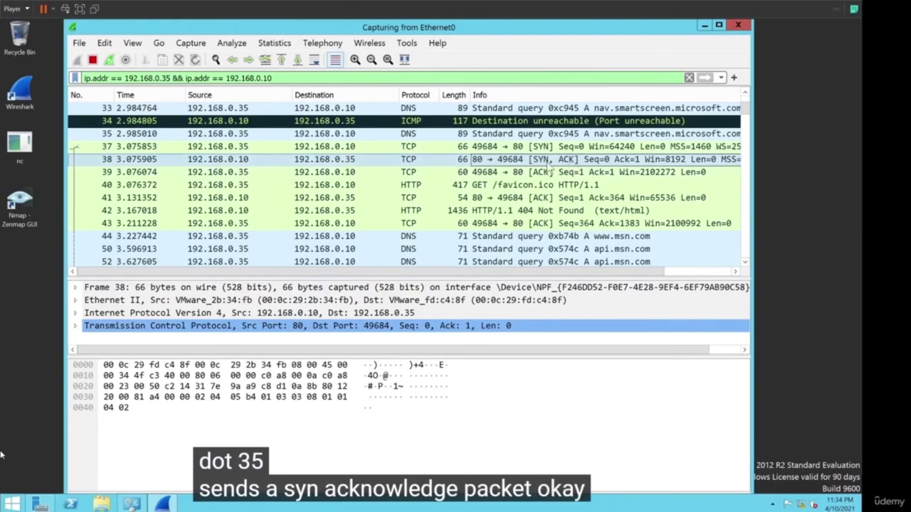
click(231, 172)
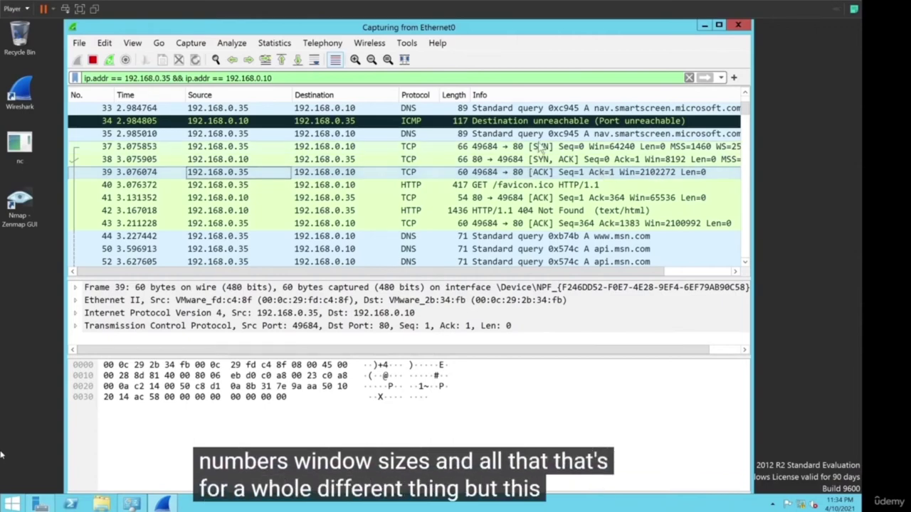
click(543, 178)
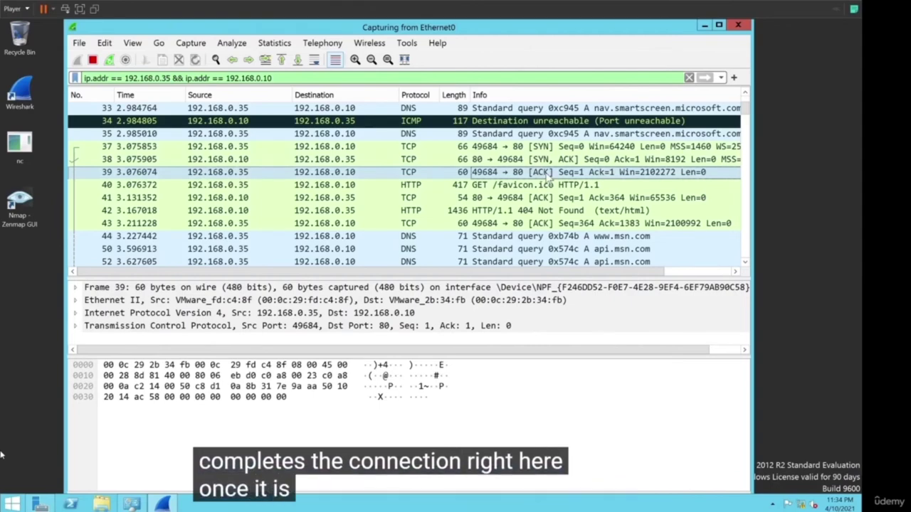
Examine the HTTP GET /favicon.ico request, the server's acknowledgement and HTTP response, and the other packets in the filtered capture.
click(499, 186)
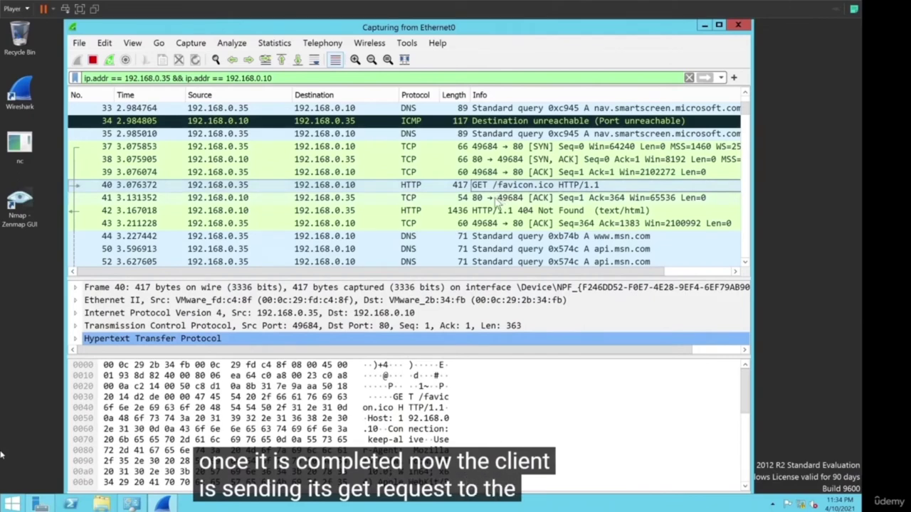
click(496, 199)
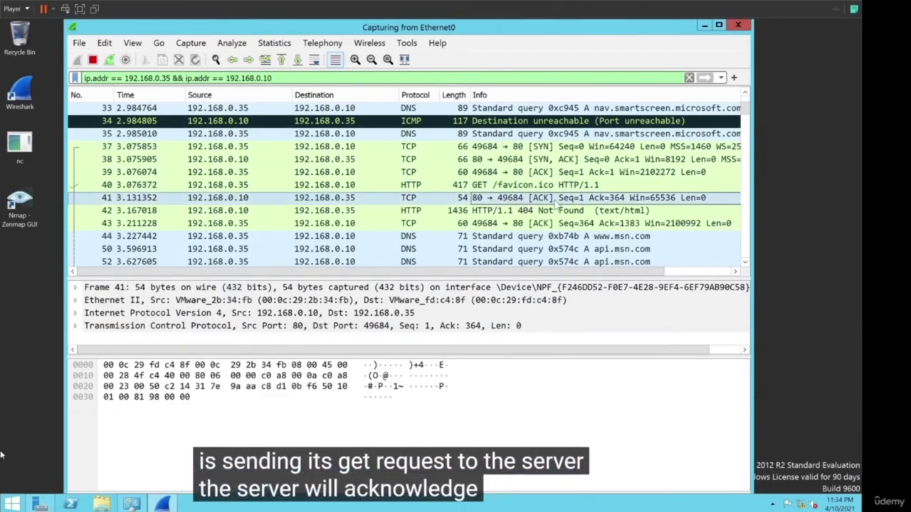
click(504, 211)
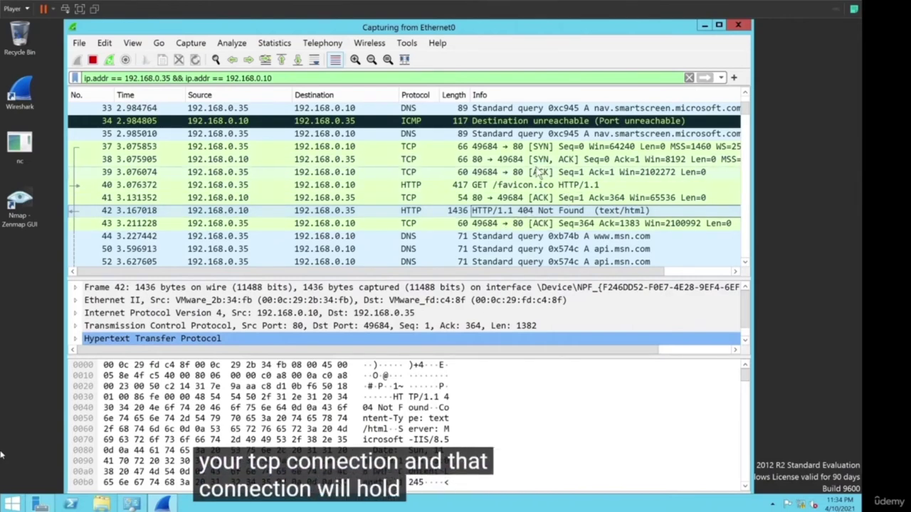
scroll(504, 229, down, 20)
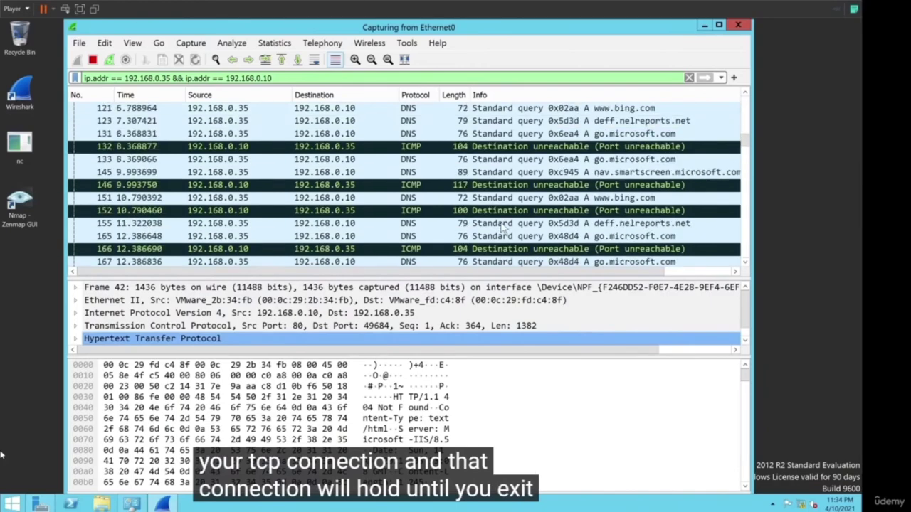
scroll(507, 223, down, 12)
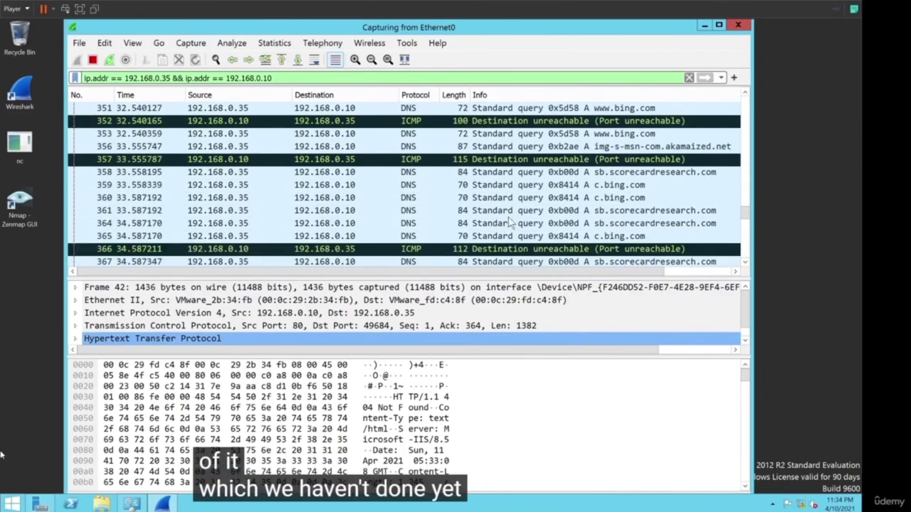
scroll(356, 146, up, 10)
scroll(357, 146, up, 15)
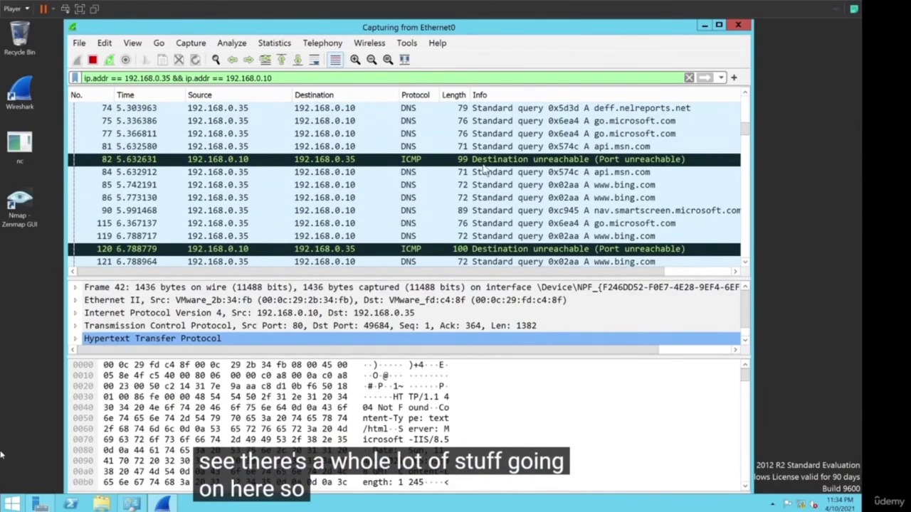
scroll(503, 211, down, 1)
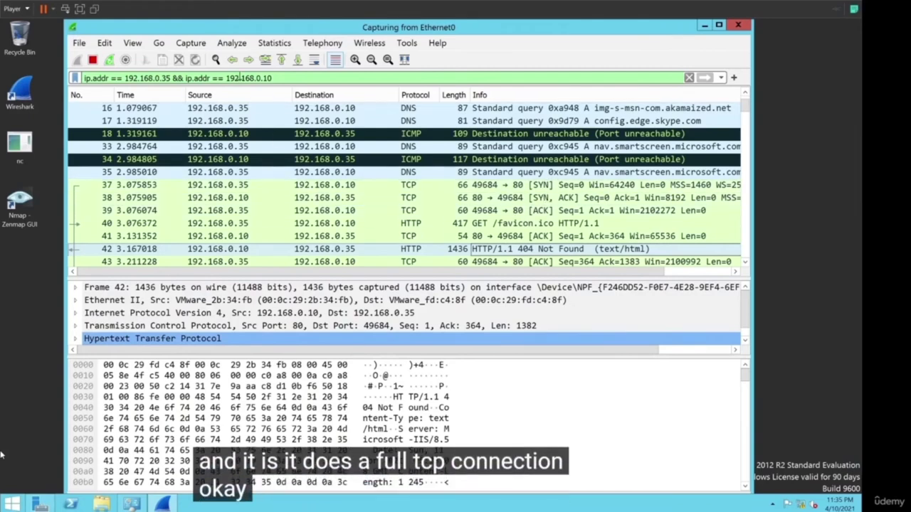
Change the display filter to ip.addr == 192.168.0.50 && ip.addr == 192.168.0.10.
click(164, 74)
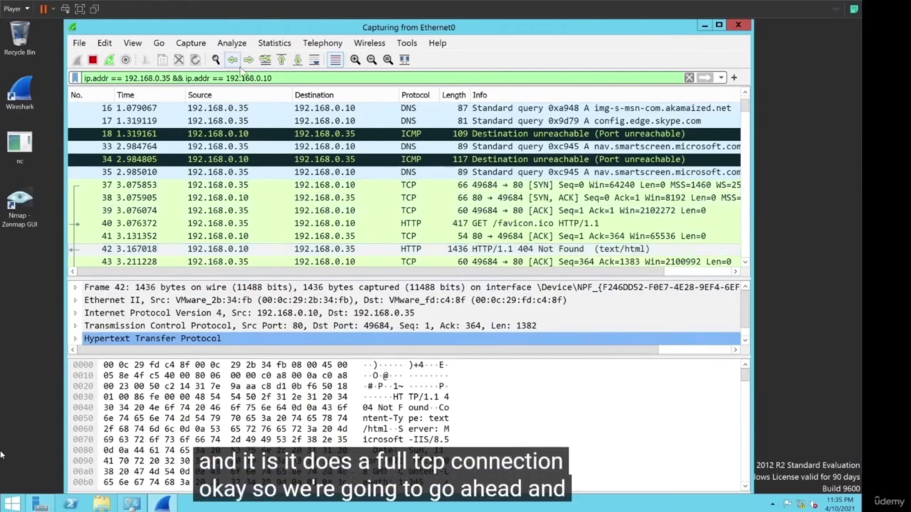
key(Delete)
key(BackSpace)
text(50)
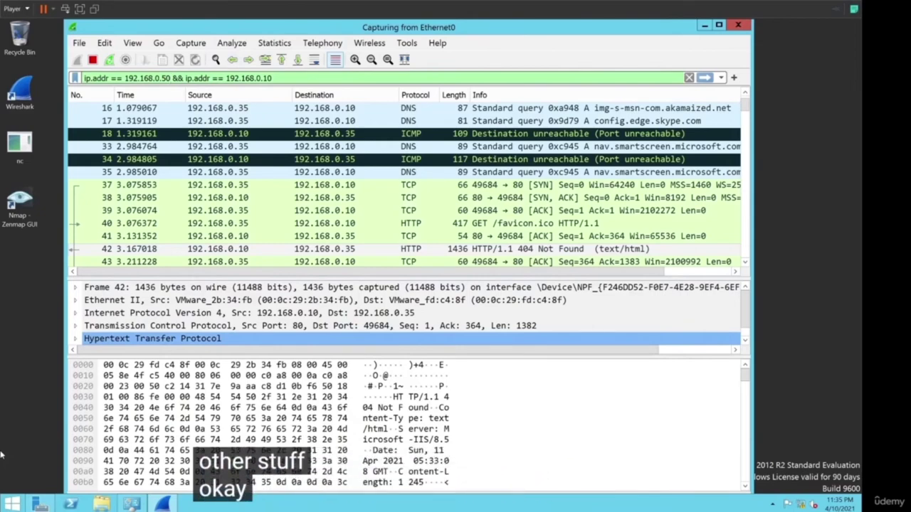
Switch to the Kali terminal and run the TCP connect scan nmap -sT 192.168.0.10.
key(alt+Tab)
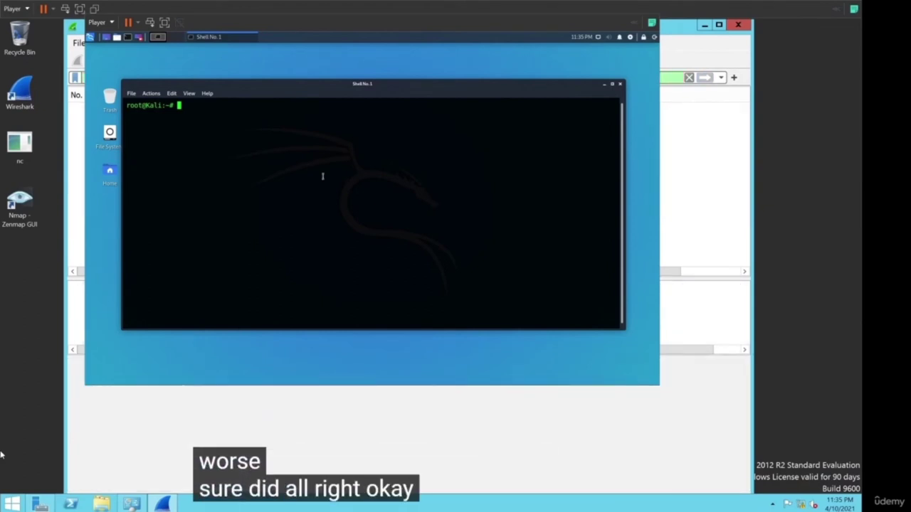
text(nmap)
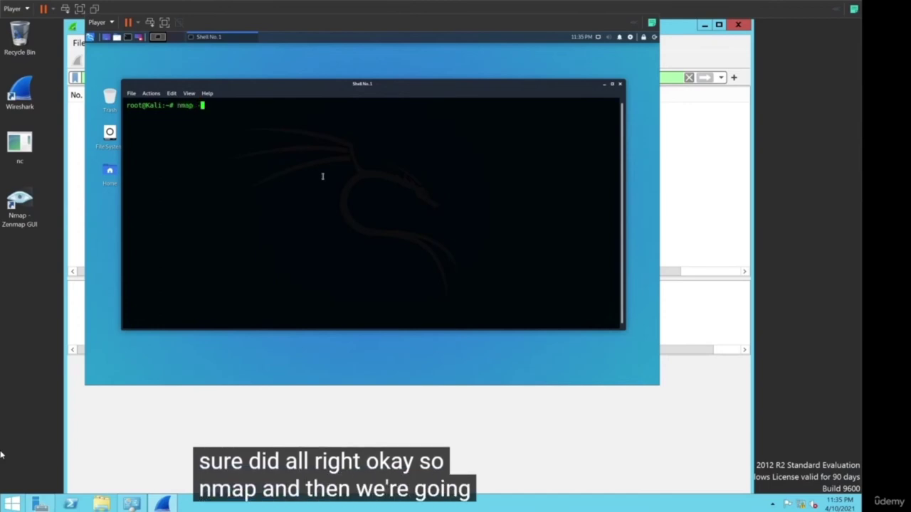
text( -sT)
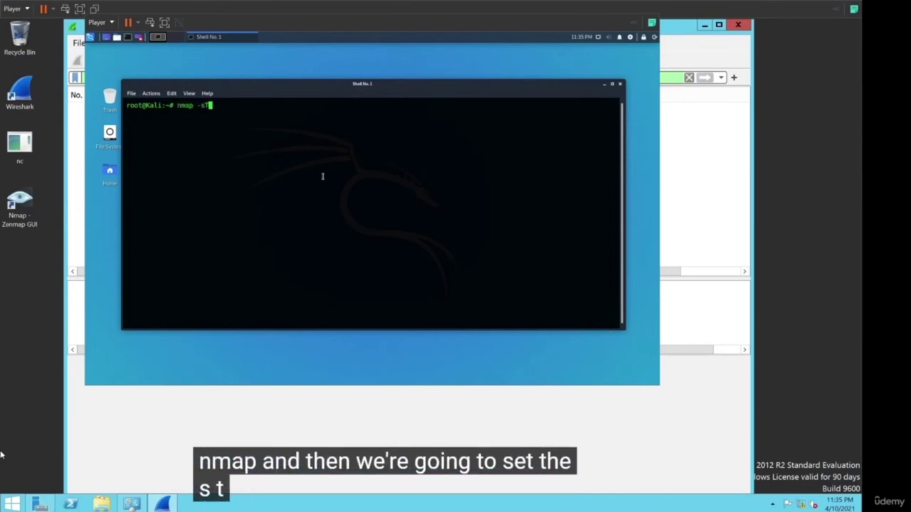
text( 192.168.0.10)
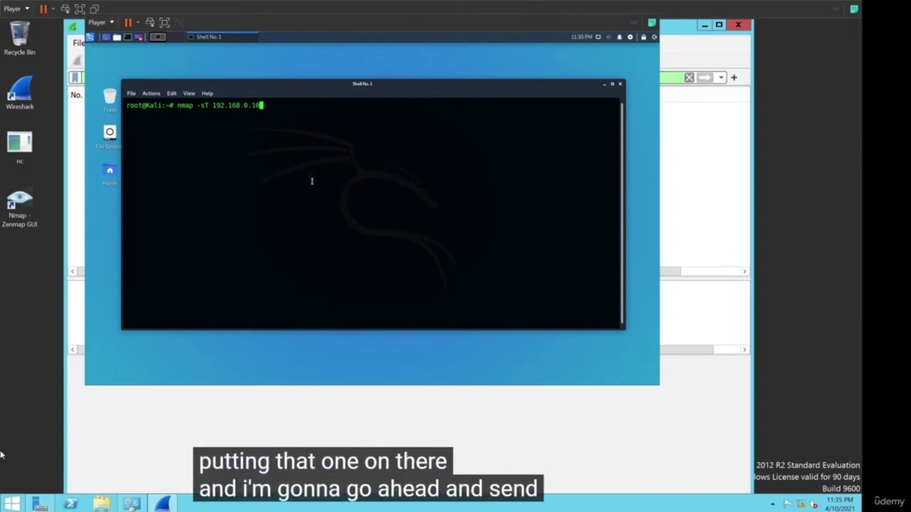
key(Return)
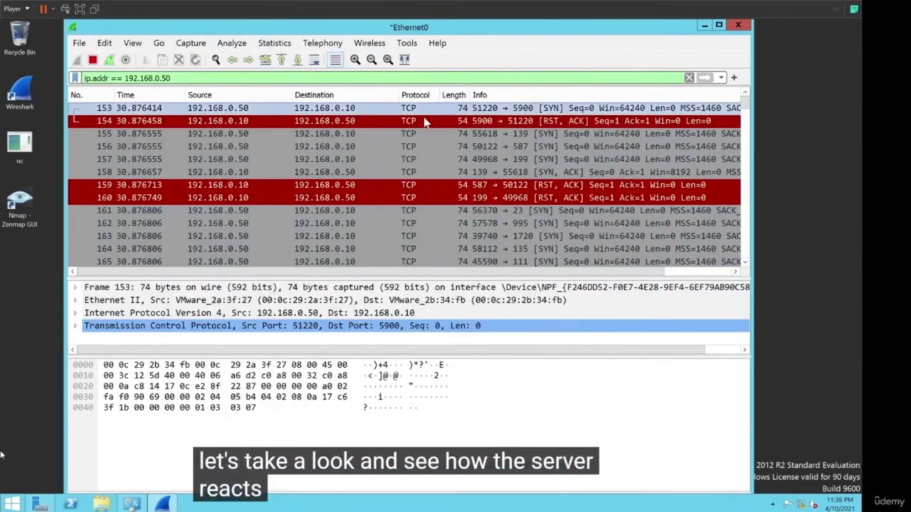
Examine the captured scan packets between 192.168.0.50 and 192.168.0.10 in Wireshark, looking for traffic to a single port.
scroll(428, 138, down, 3)
scroll(428, 137, down, 20)
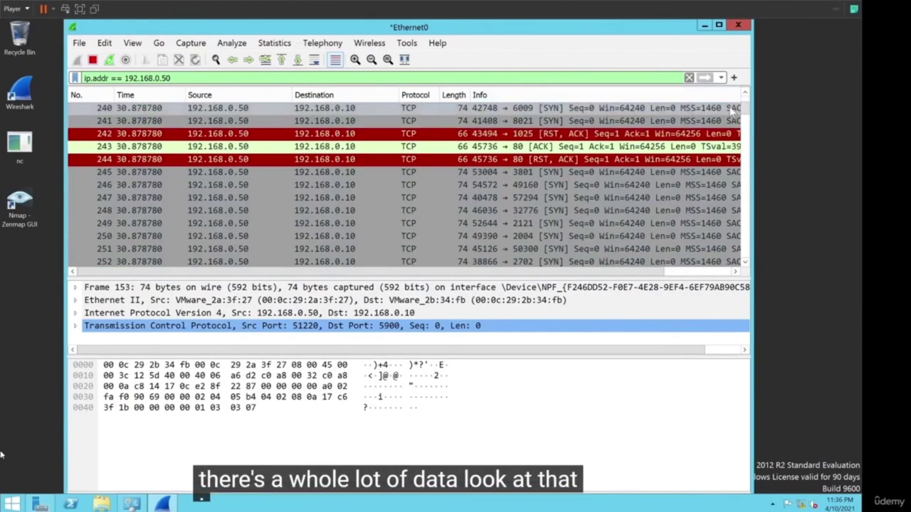
mouse_move(745, 106)
mouse_down()
mouse_move(748, 275)
mouse_move(748, 102)
mouse_up()
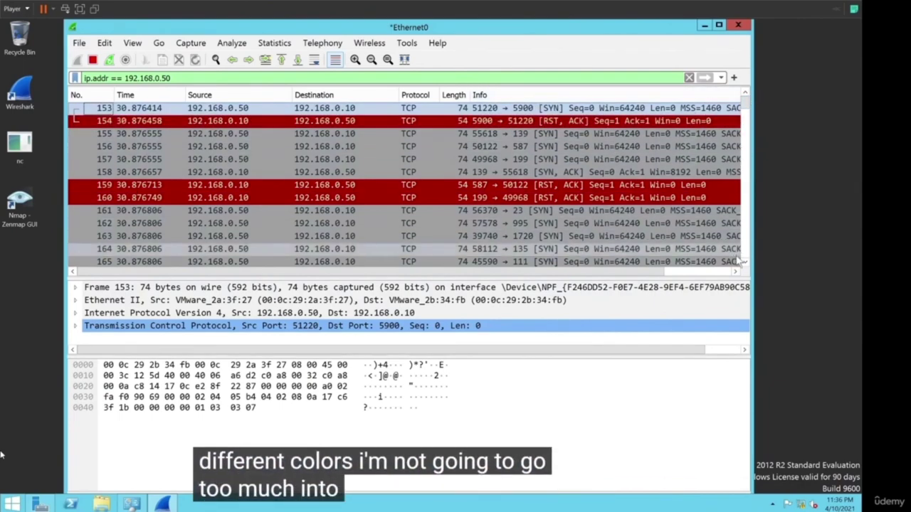
scroll(745, 268, down, 7)
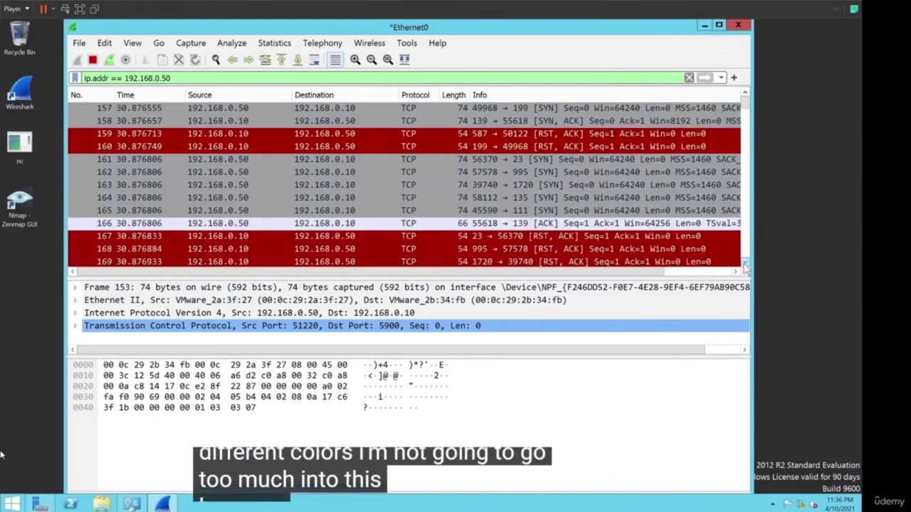
scroll(745, 268, down, 9)
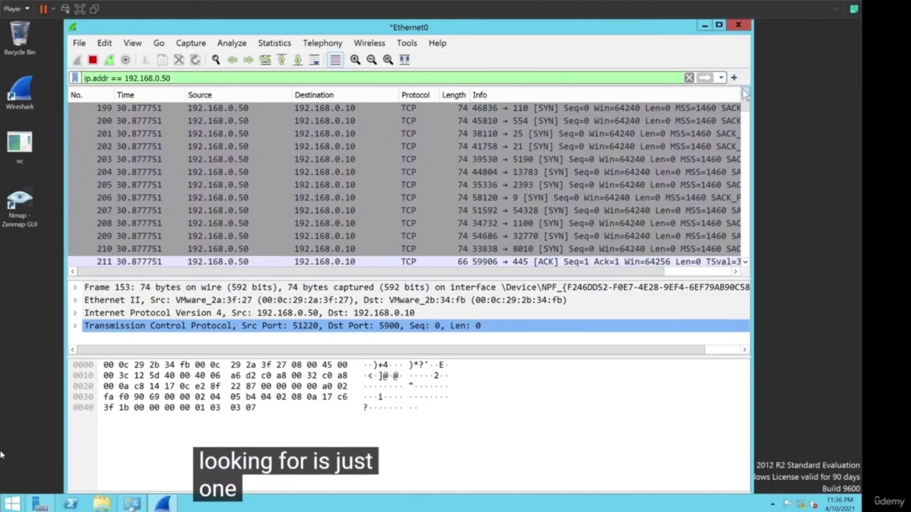
scroll(746, 95, up, 3)
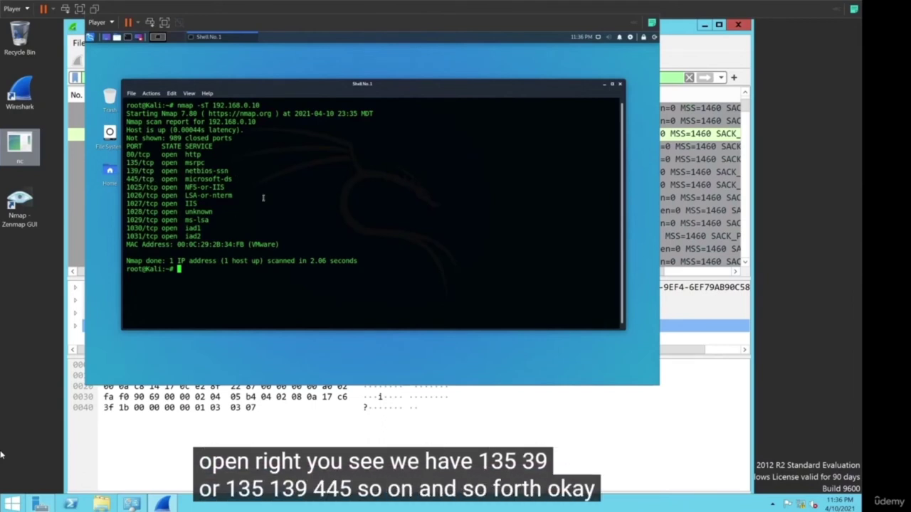
Highlight 80/tcp in the Kali scan results, switch back to Wireshark and select the SYN packet sent to port 80.
double_click(137, 155)
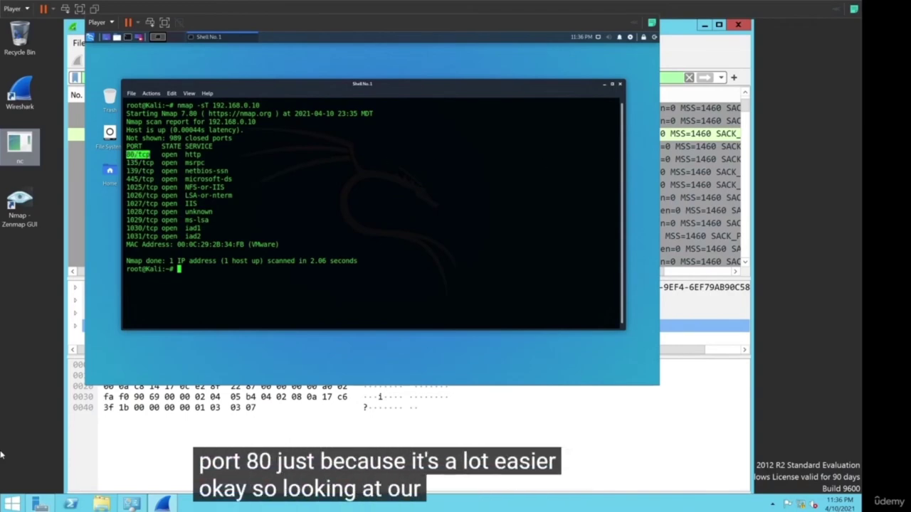
key(alt+Tab)
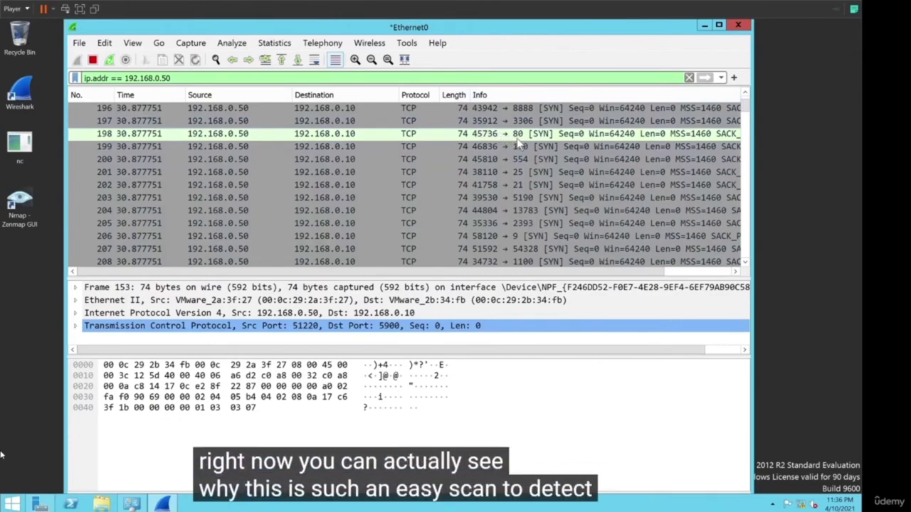
scroll(517, 139, up, 3)
scroll(516, 140, down, 1)
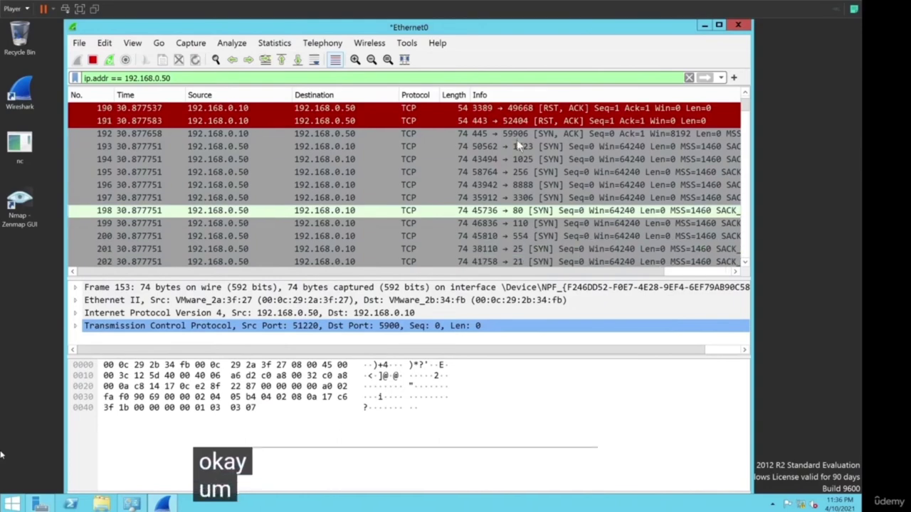
scroll(513, 153, down, 4)
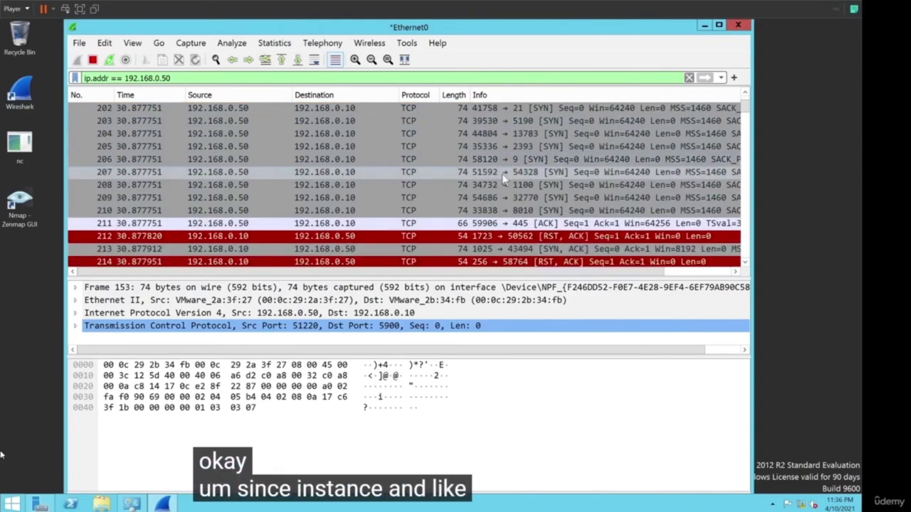
scroll(483, 162, up, 2)
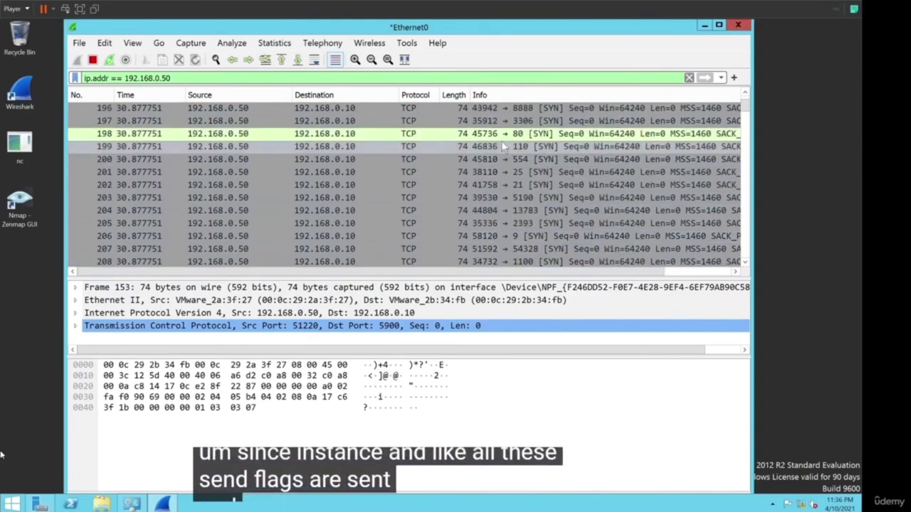
click(503, 135)
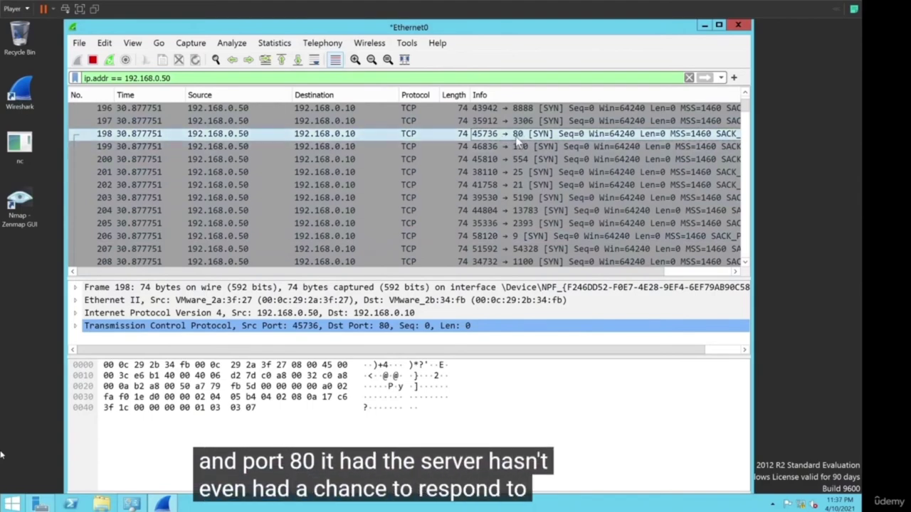
Find the server's SYN, ACK reply from port 80 and the scanner's ACK packet further down the capture.
scroll(517, 142, down, 6)
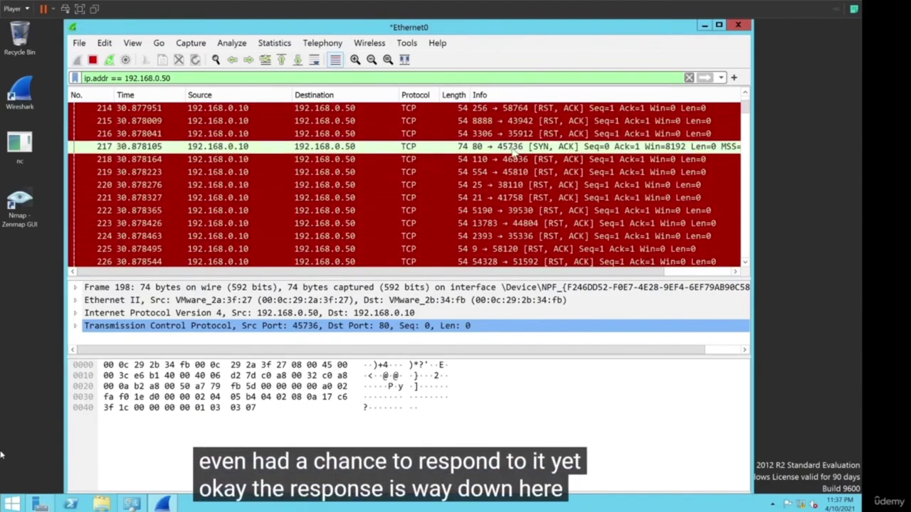
scroll(513, 142, up, 4)
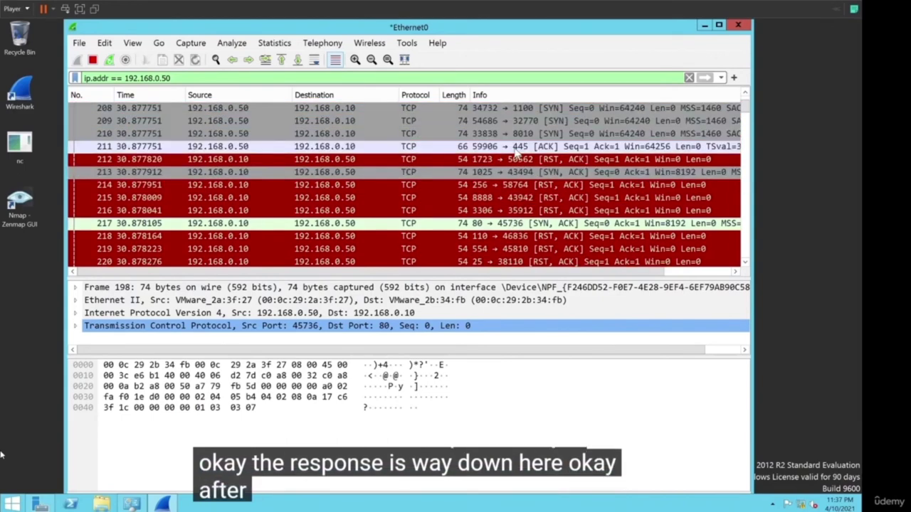
scroll(487, 167, down, 4)
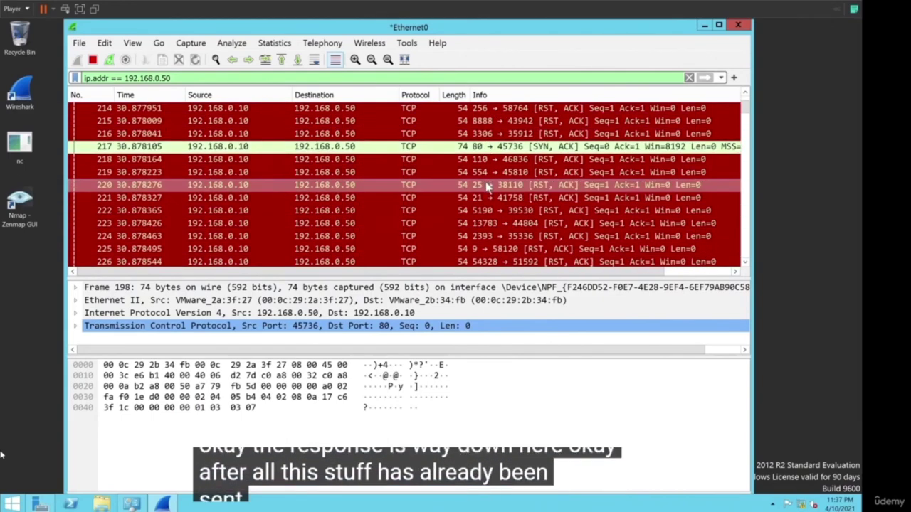
click(507, 145)
scroll(521, 146, down, 7)
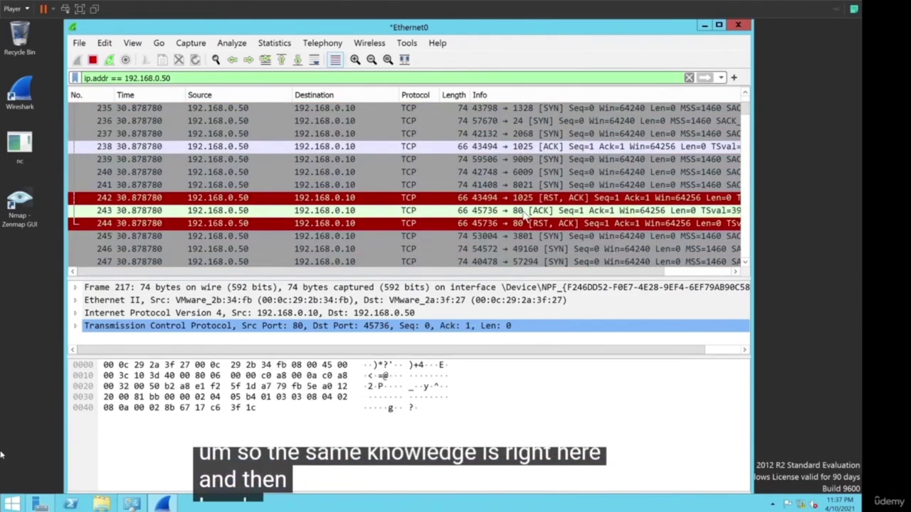
click(524, 212)
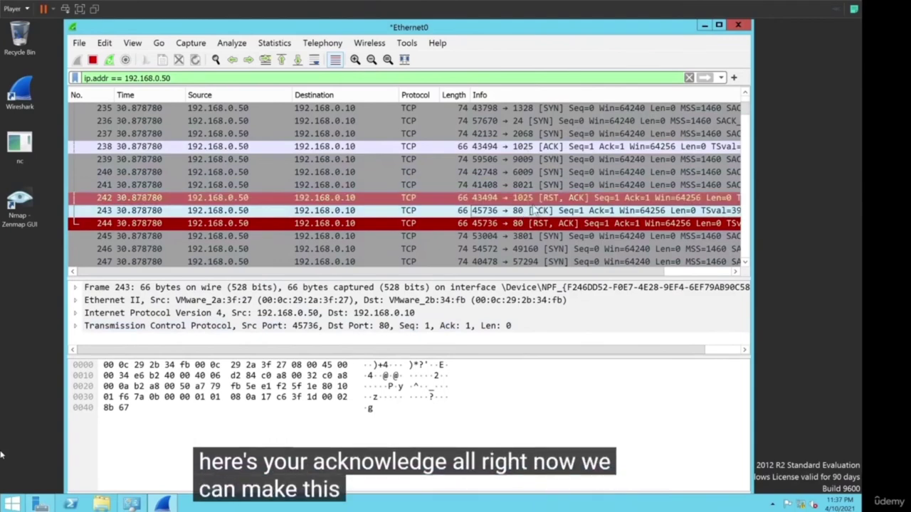
Follow the TCP stream of the port 80 SYN packet and close the stream window, keeping the stream filter.
scroll(524, 215, up, 10)
scroll(527, 173, up, 5)
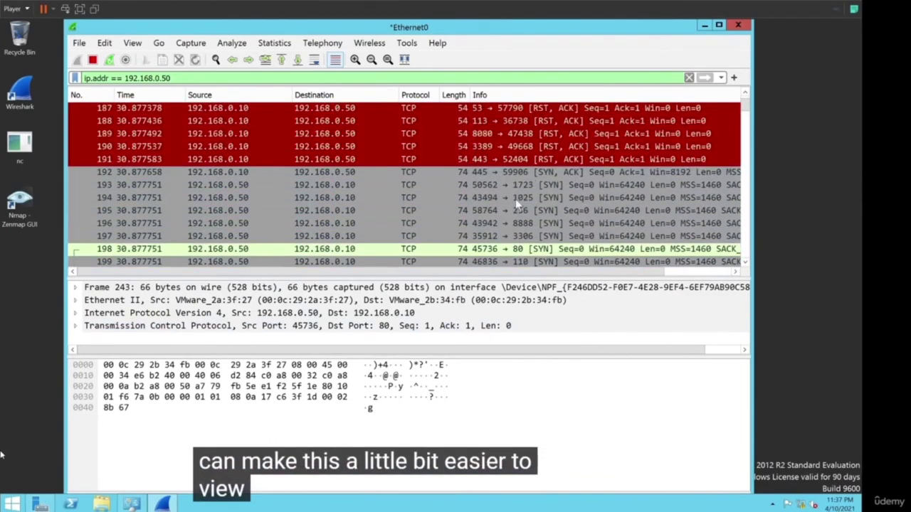
right_click(520, 214)
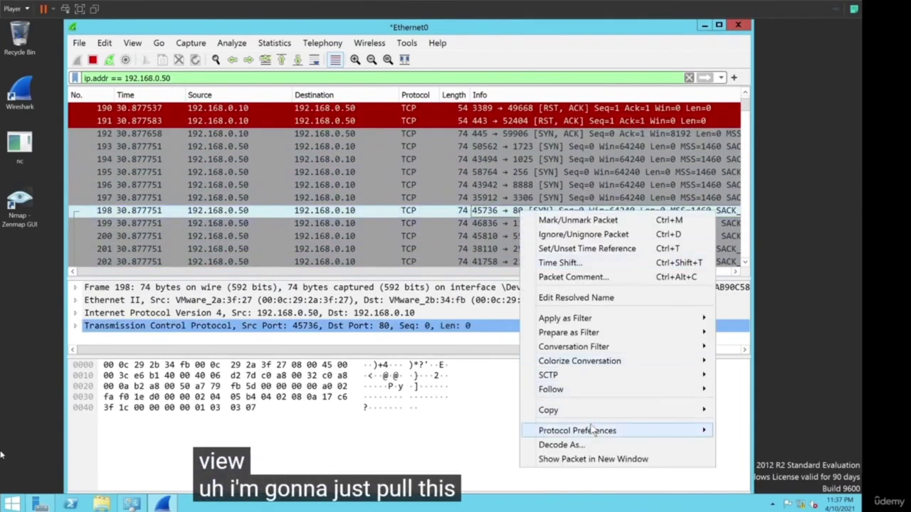
mouse_move(581, 392)
click(401, 391)
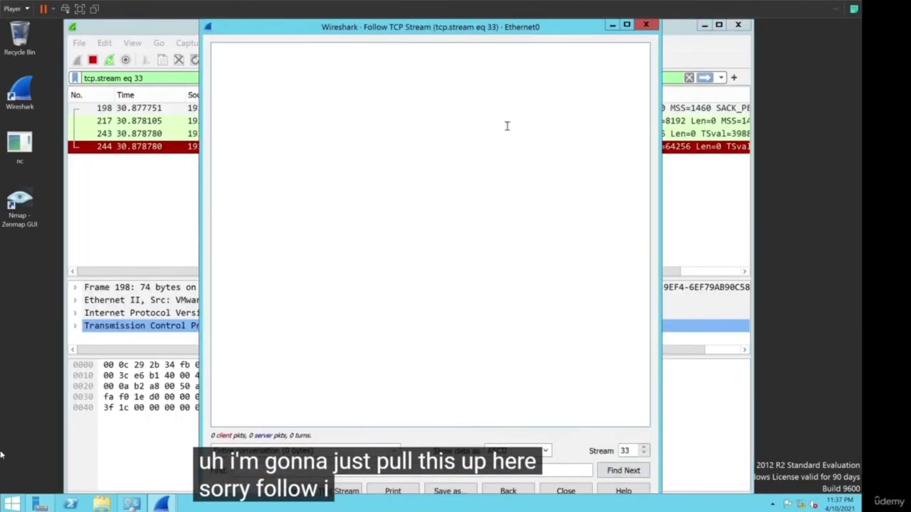
click(647, 23)
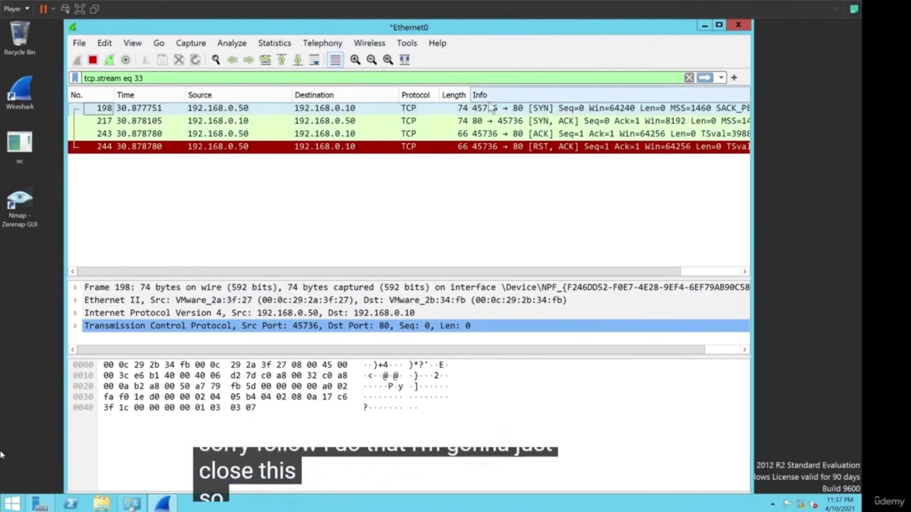
Examine the SYN, SYN-ACK, ACK and RST-ACK packets of the isolated port 80 stream.
click(562, 121)
click(561, 134)
click(559, 146)
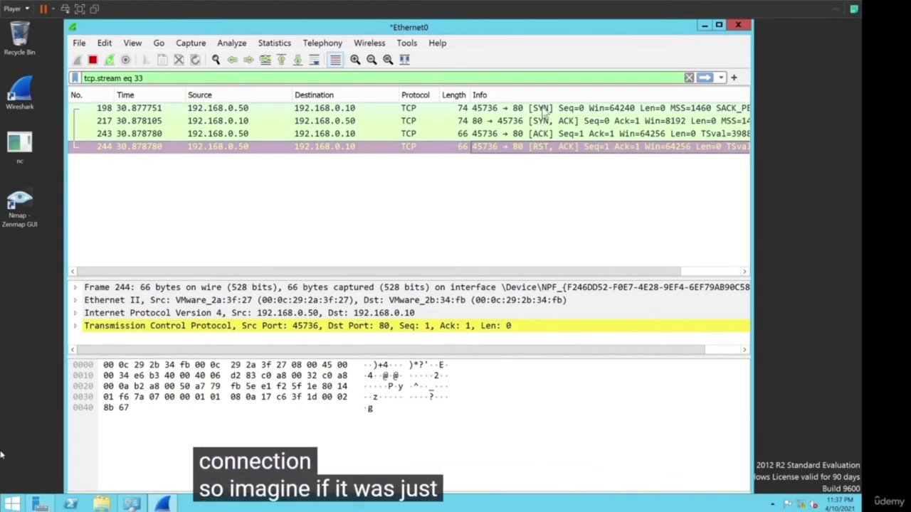
click(543, 108)
click(542, 121)
click(542, 133)
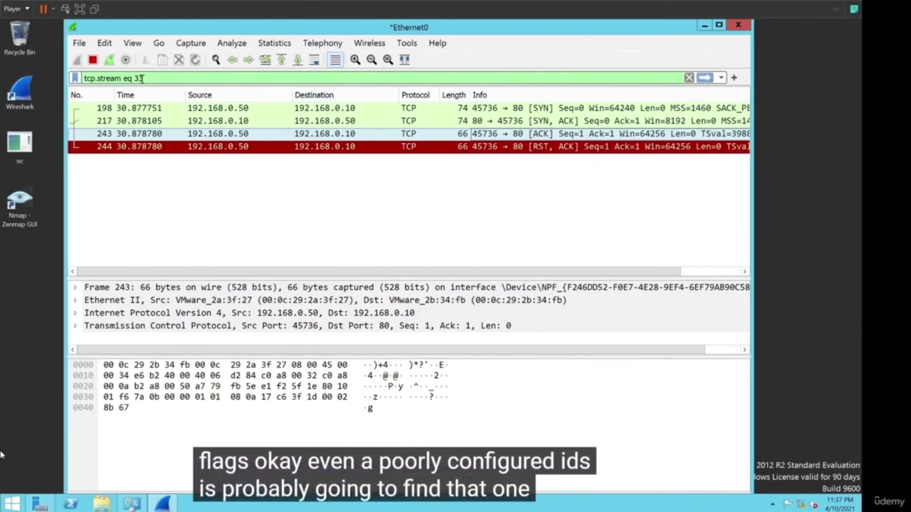
Replace the stream filter with ip.addr == 192.168.0.50 and apply it.
drag(157, 78, 65, 78)
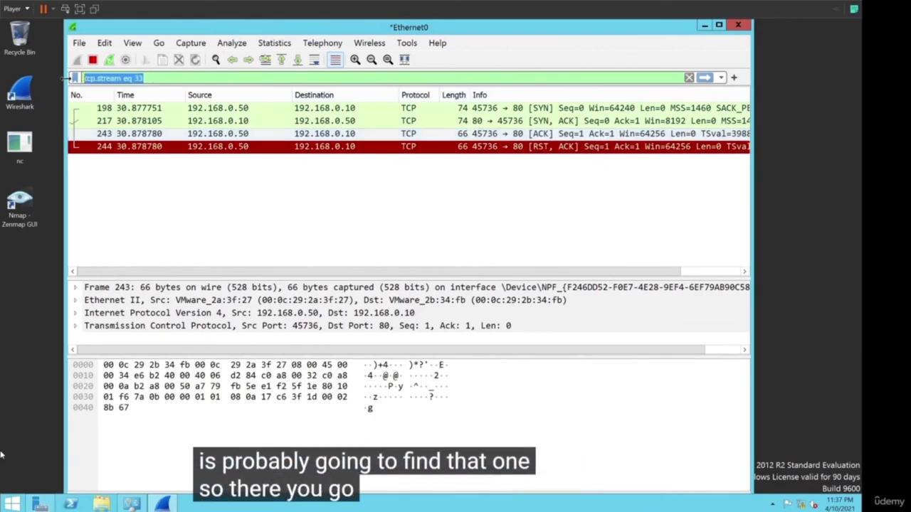
text(ip)
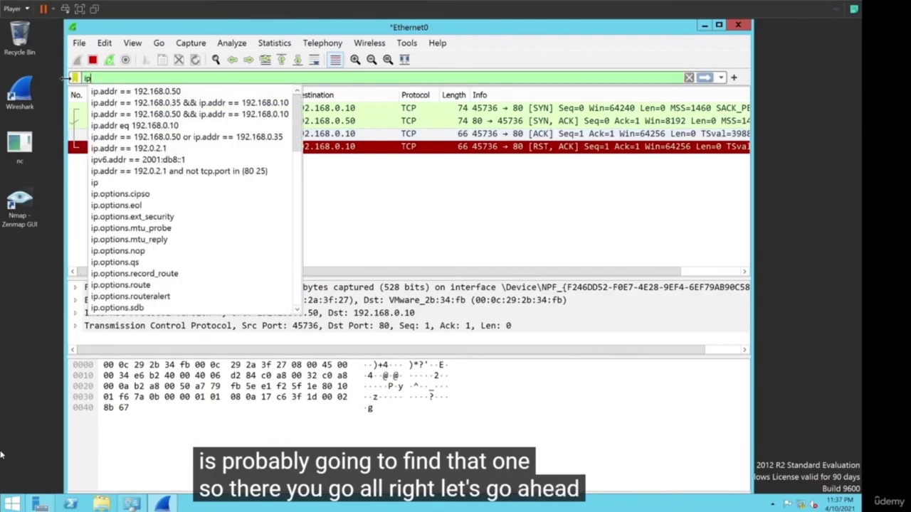
key(Down)
key(Return)
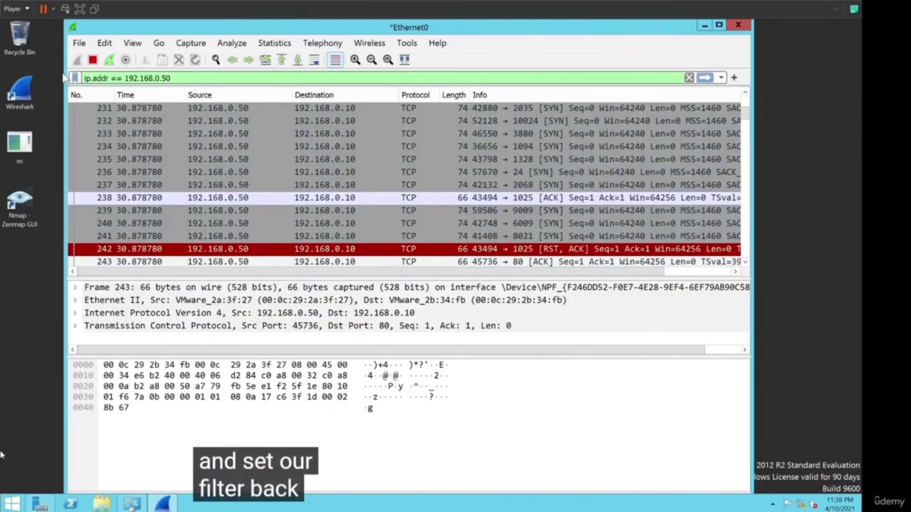
Restart the capture without saving the packets and reapply the ip.addr == 192.168.0.50 filter.
click(109, 59)
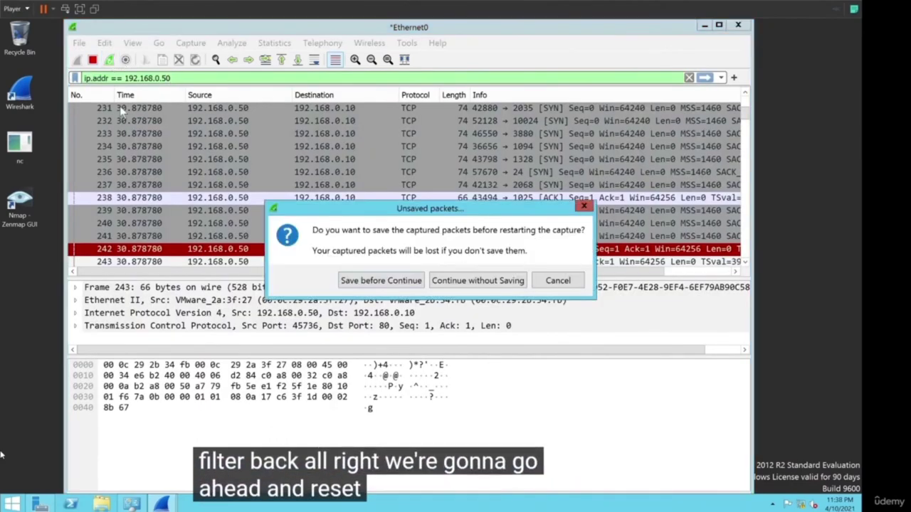
click(462, 281)
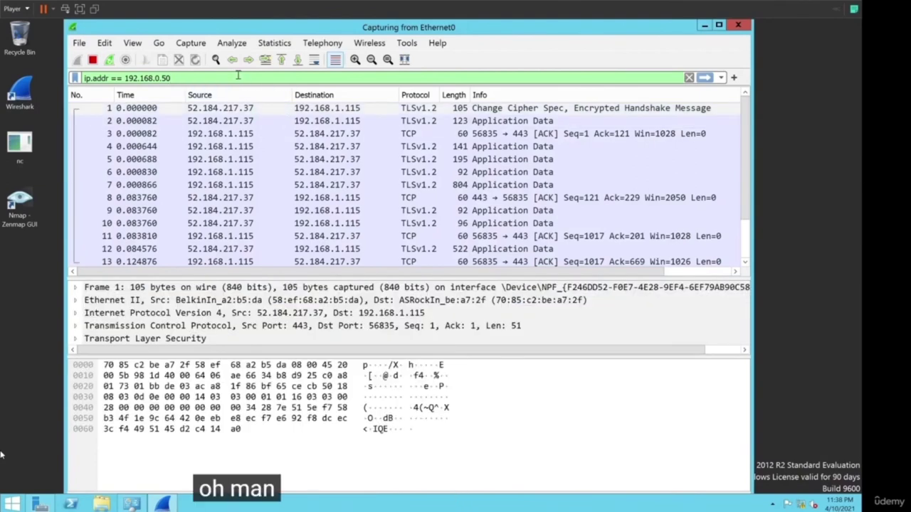
key(Return)
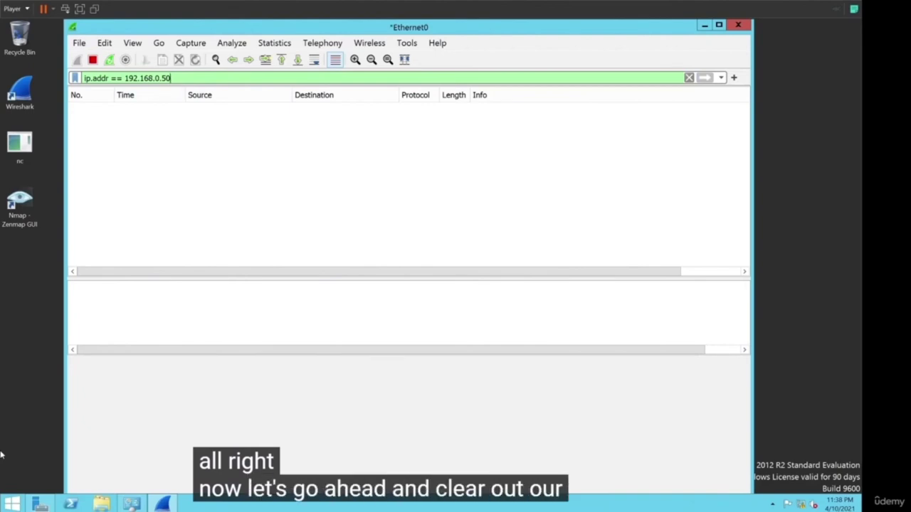
Run a SYN stealth scan from the Kali terminal with nmap -sS 192.168.0.10 and return to the Wireshark capture.
key(alt+Tab)
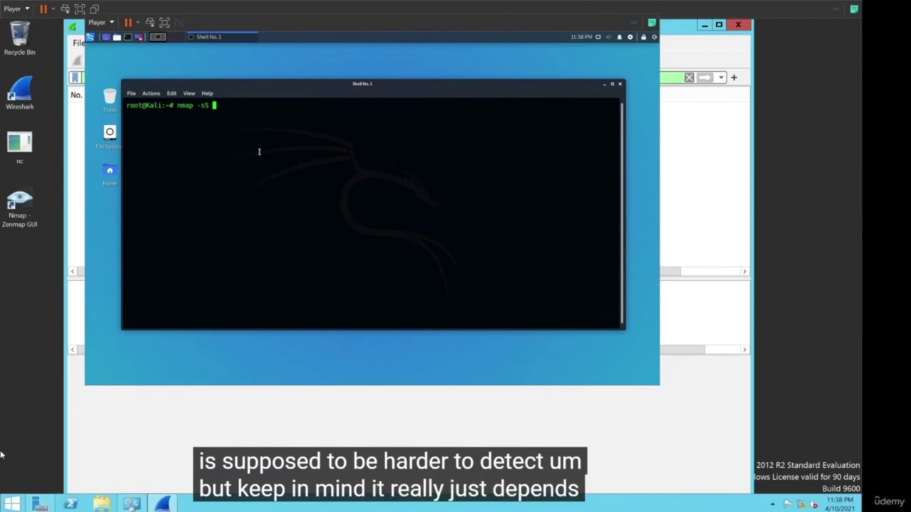
text(192.168.0.10)
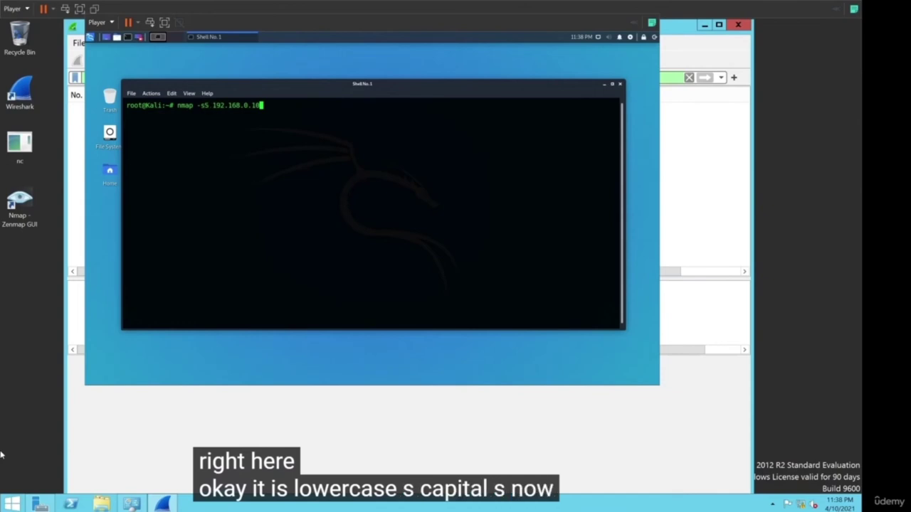
key(alt+Tab)
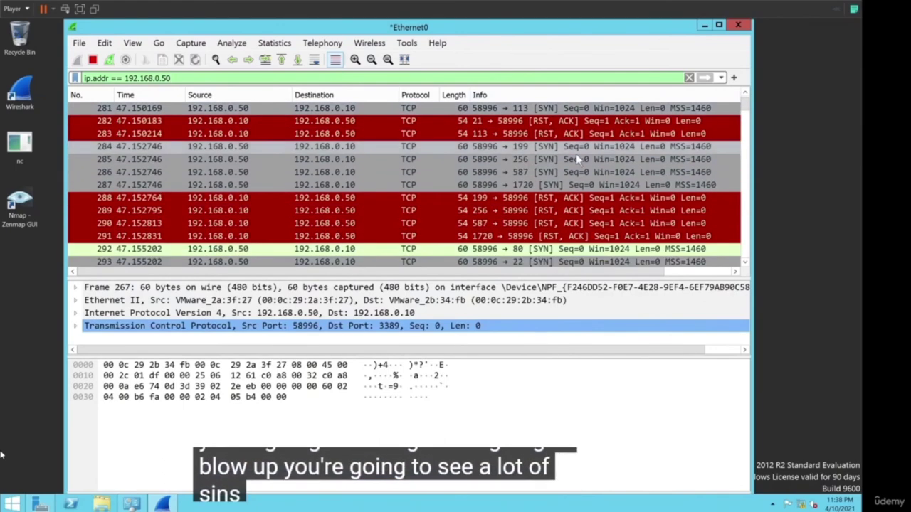
Examine the port 80 SYN packet and the server's SYN-ACK reply among the captured stealth scan packets.
click(514, 214)
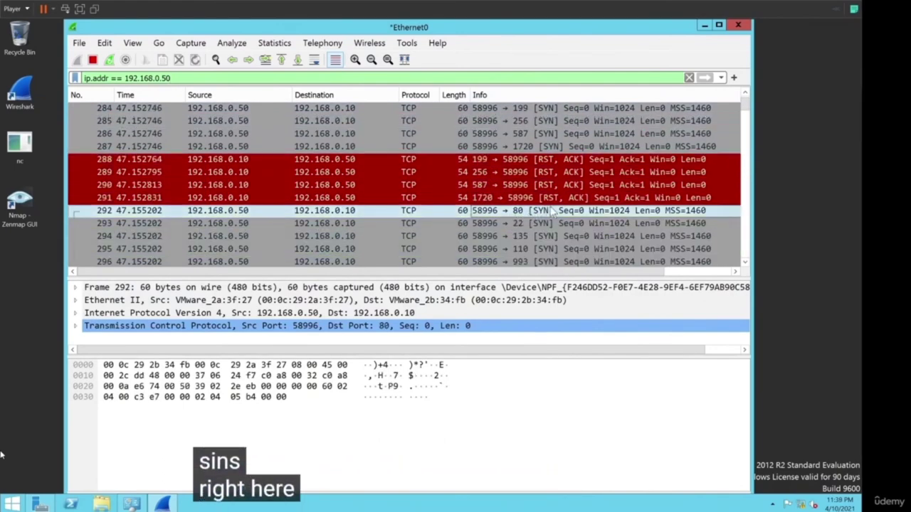
click(522, 199)
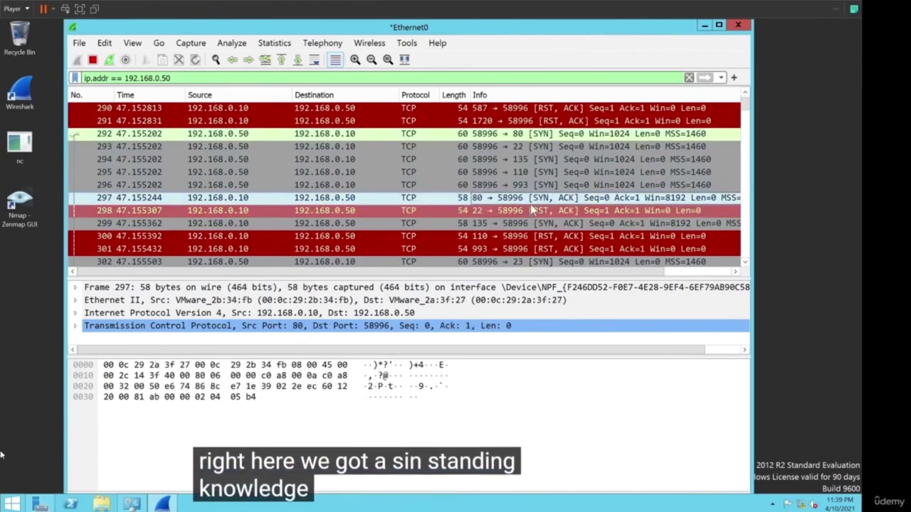
scroll(540, 195, up, 1)
Follow the TCP stream of the port 80 SYN packet and inspect the isolated stream's SYN-ACK and RST packets.
click(547, 174)
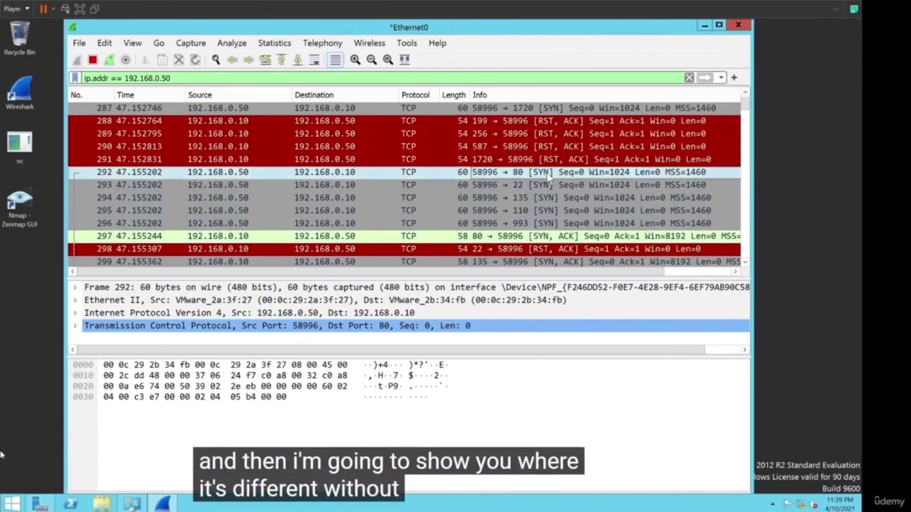
right_click(548, 175)
mouse_move(603, 352)
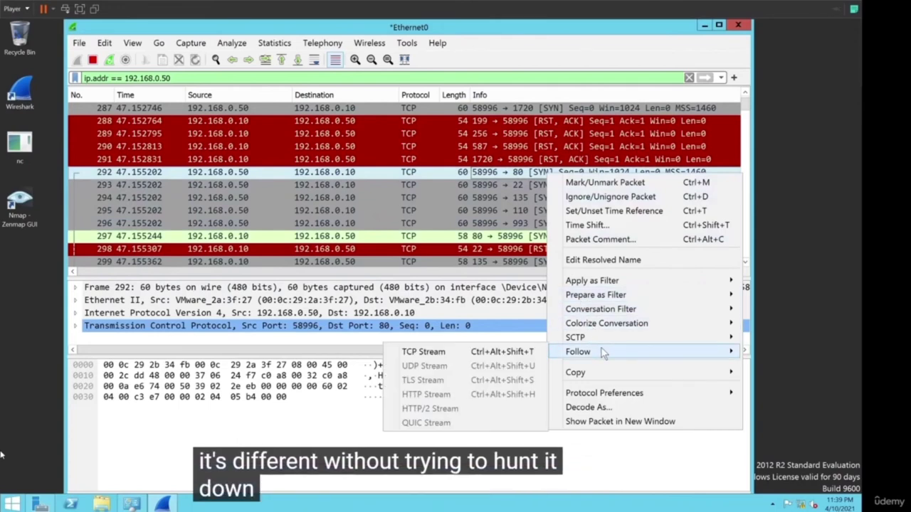
click(461, 352)
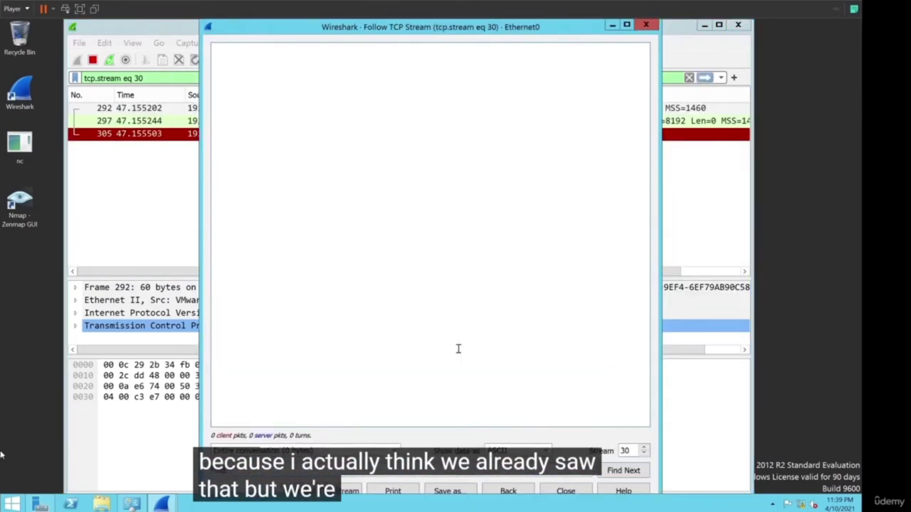
click(647, 26)
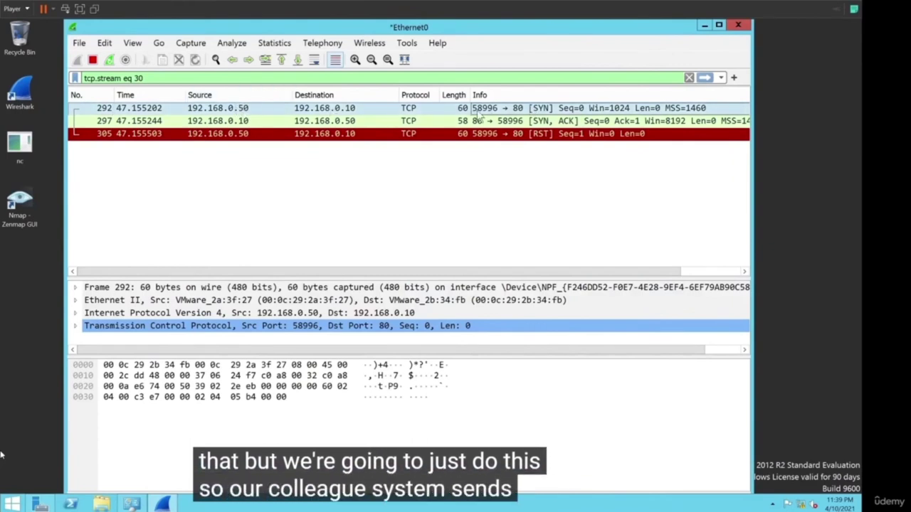
click(245, 122)
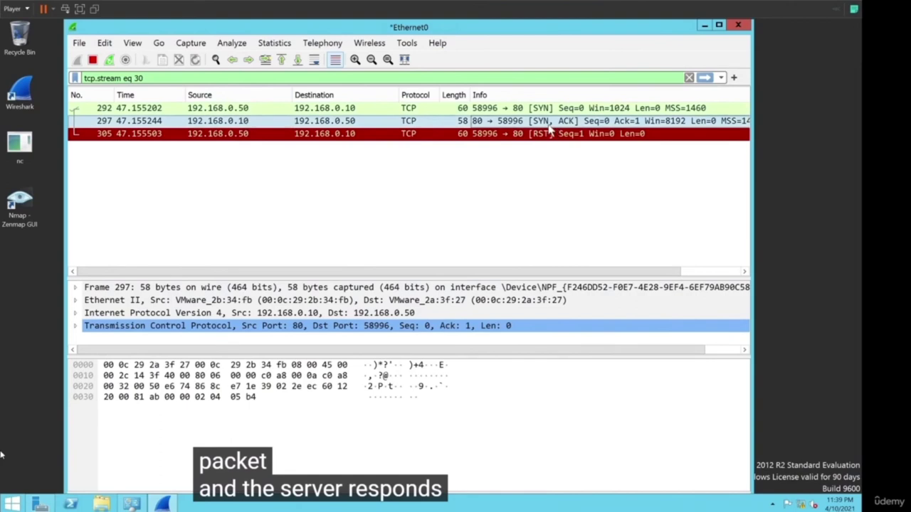
click(260, 136)
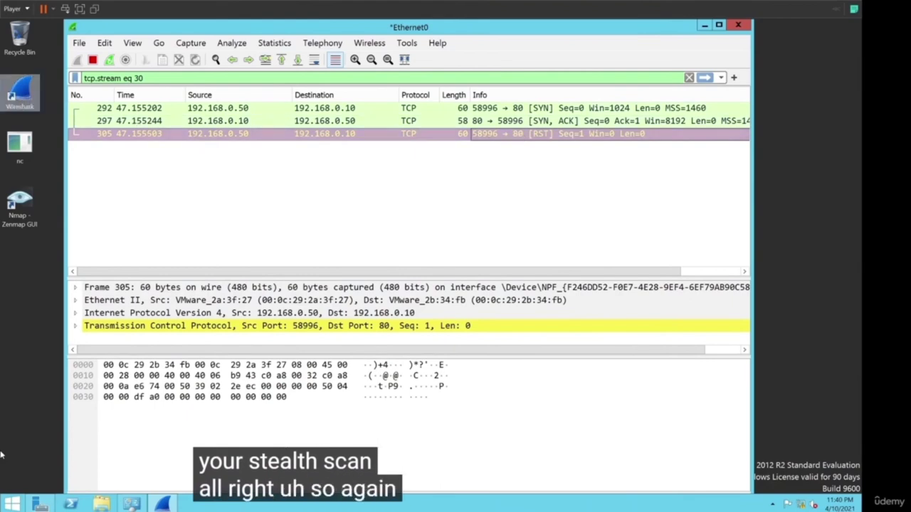
Switch to the Kali terminal, review the open ports listed by the stealth scan, and clear the terminal.
key(alt+Tab)
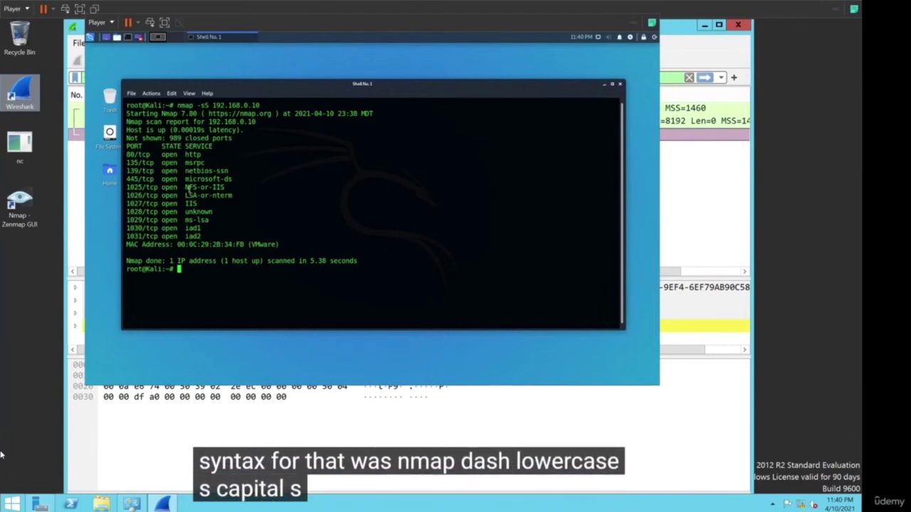
drag(126, 154, 208, 237)
click(208, 237)
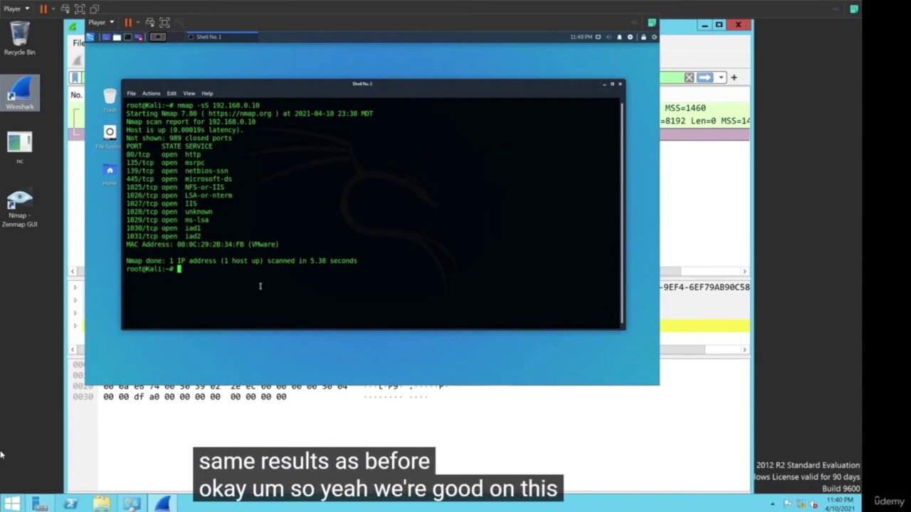
text(clea)
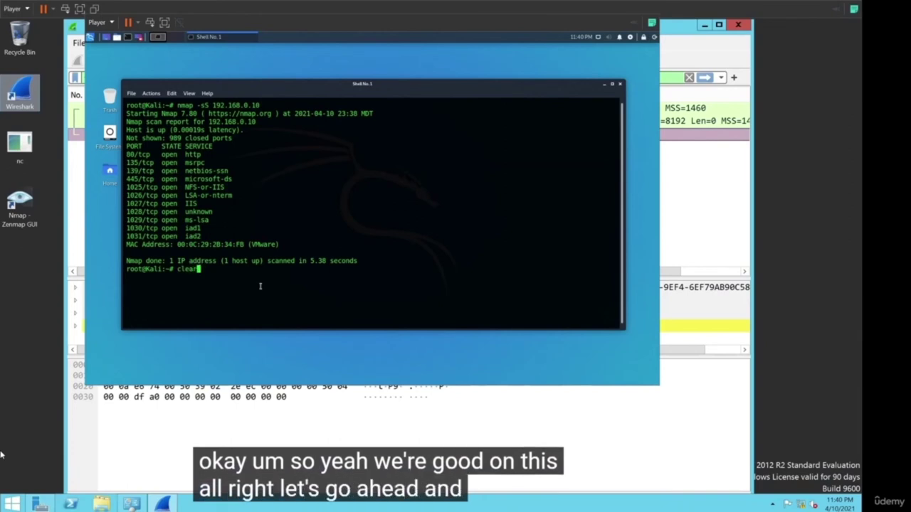
text(r)
key(Return)
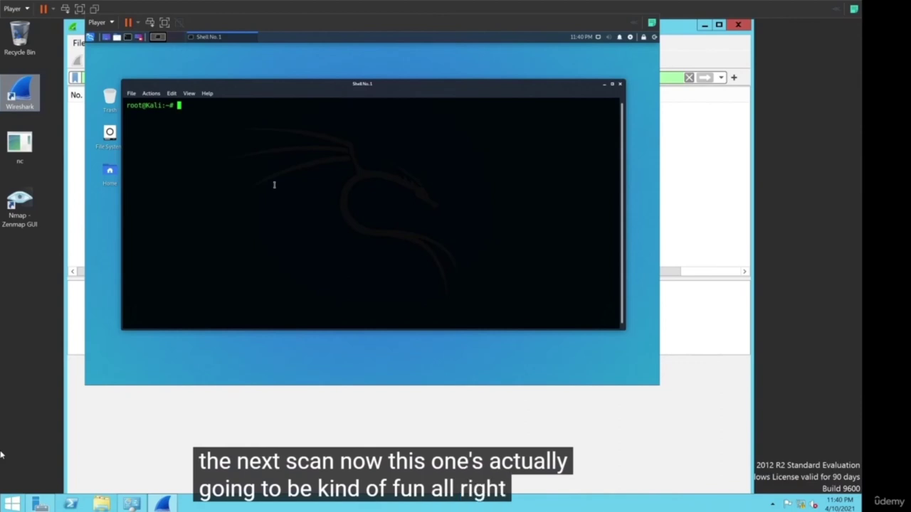
Run an Xmas scan with nmap -sX 192.168.0.10 and view its FIN, PSH, URG packets in Wireshark.
text(nmap -s)
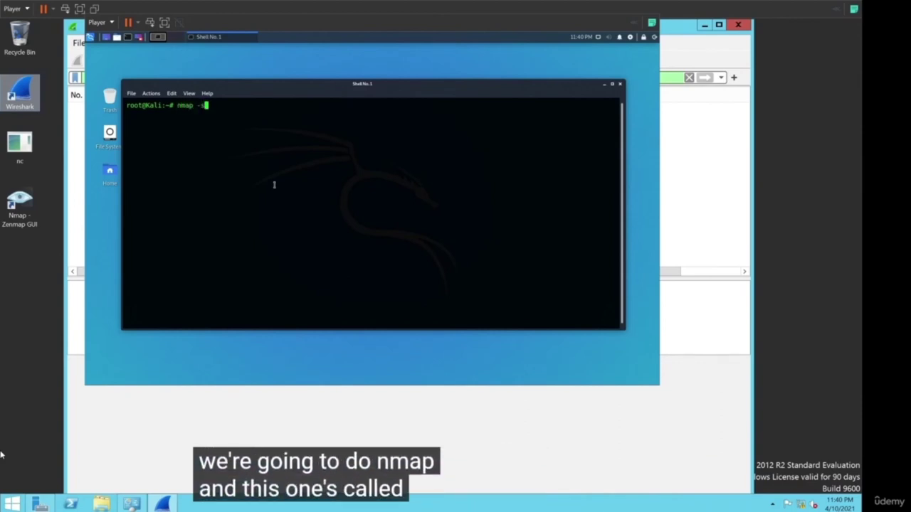
text(X 192.168.0.10)
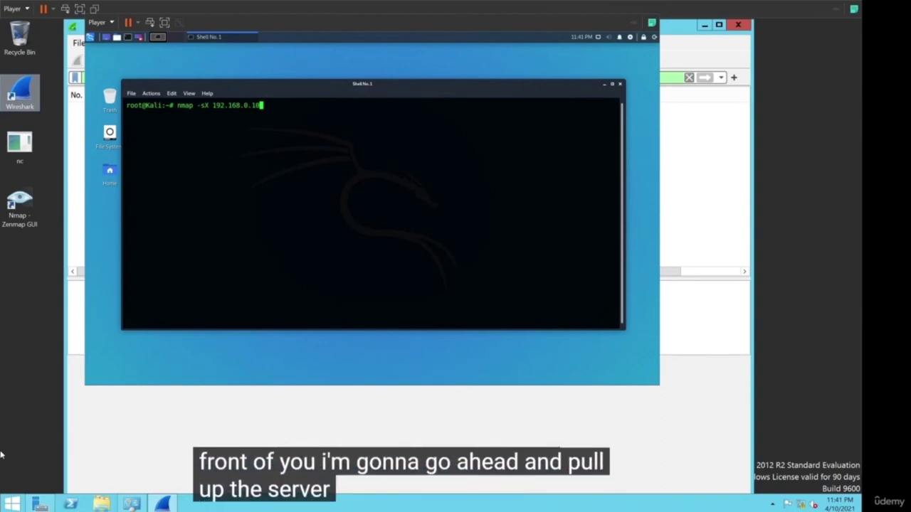
key(alt+Tab)
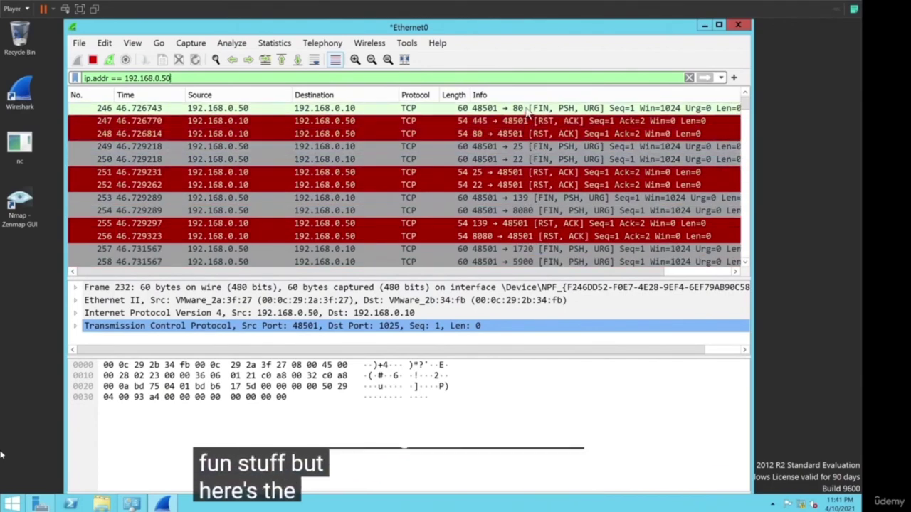
scroll(378, 220, up, 9)
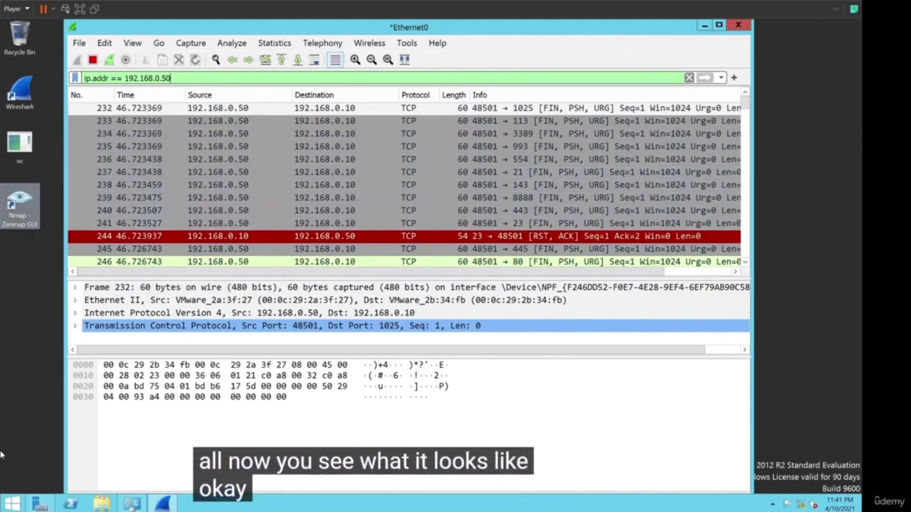
Check the port states reported by the Xmas scan in the Kali terminal.
key(alt+Tab)
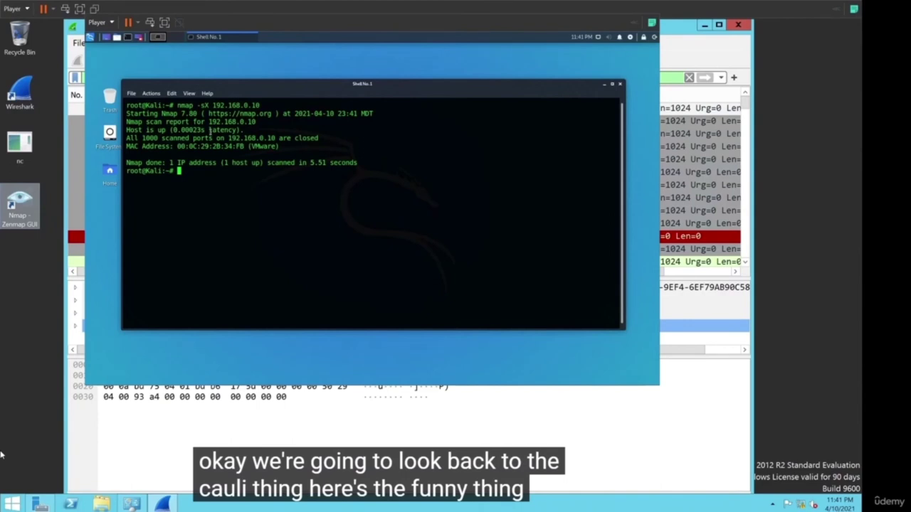
drag(143, 137, 314, 137)
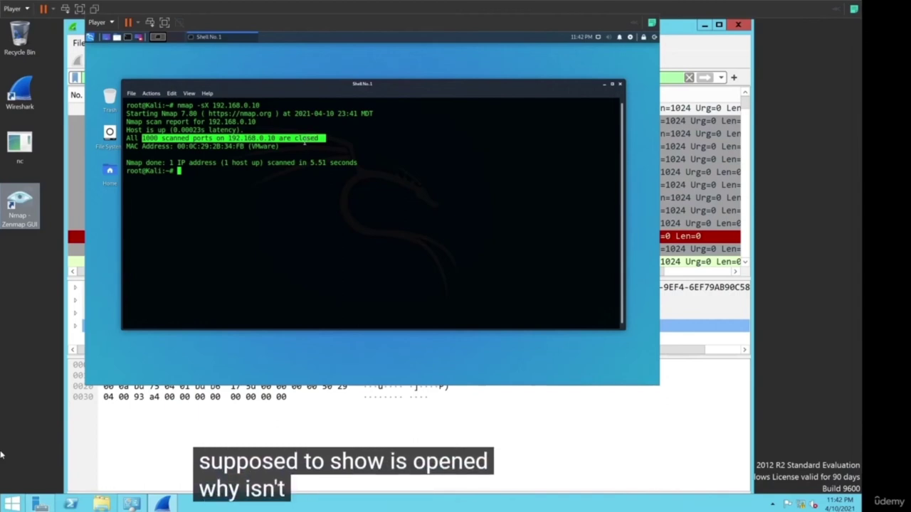
click(308, 147)
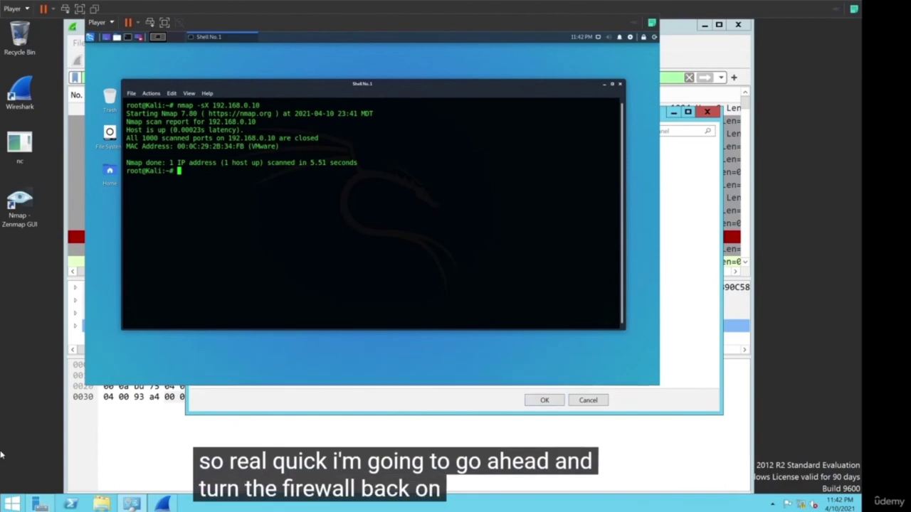
Turn on Windows Firewall on the server and check its state for private and public networks.
mouse_move(638, 138)
mouse_down()
mouse_move(760, 171)
mouse_move(366, 128)
mouse_up()
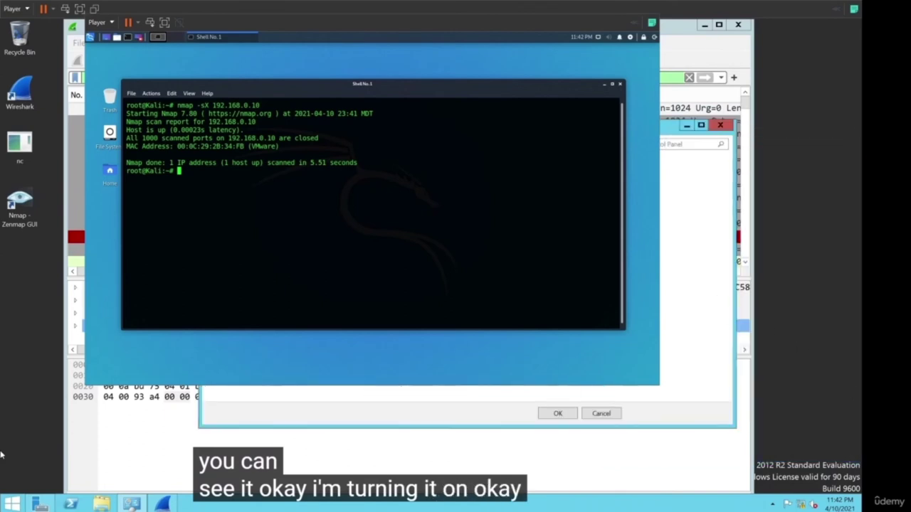
click(558, 413)
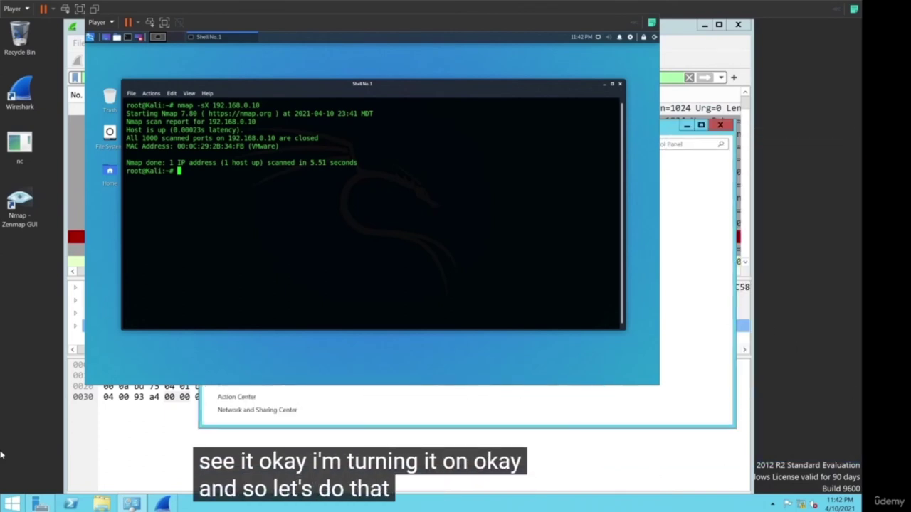
drag(333, 131, 660, 133)
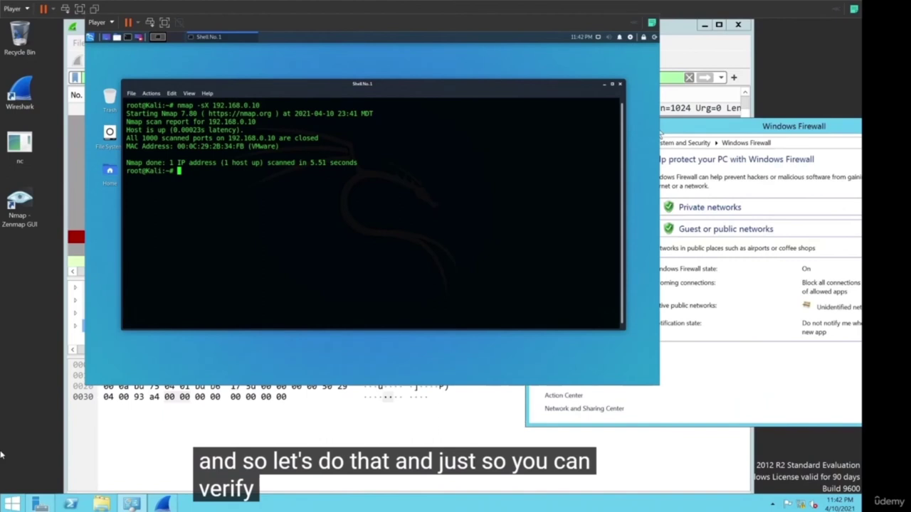
drag(662, 133, 405, 145)
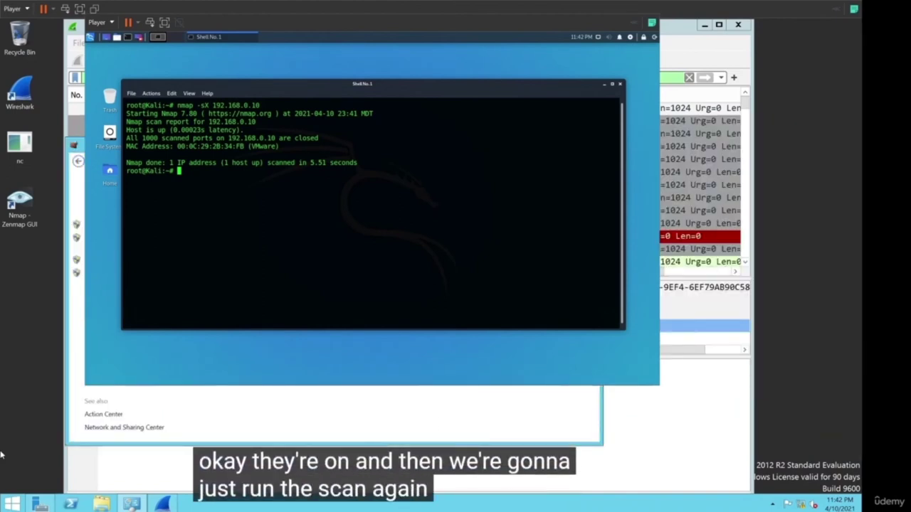
Examine in Wireshark the RST, ACK packets the server sent in reply to the first Xmas scan.
key(alt+Tab)
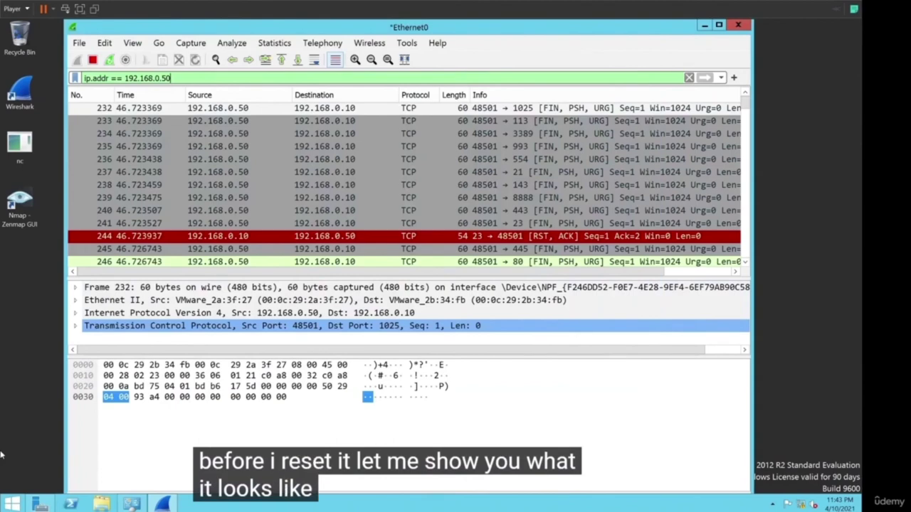
scroll(519, 208, down, 8)
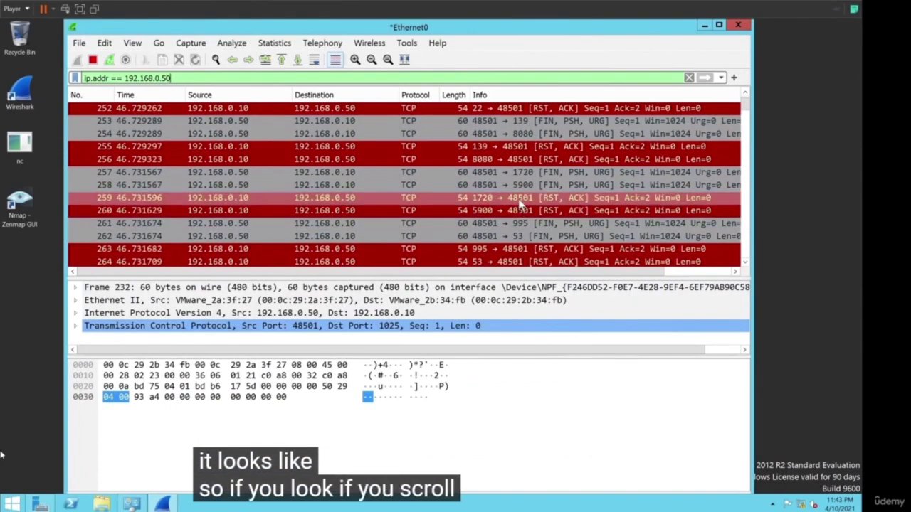
scroll(522, 205, down, 5)
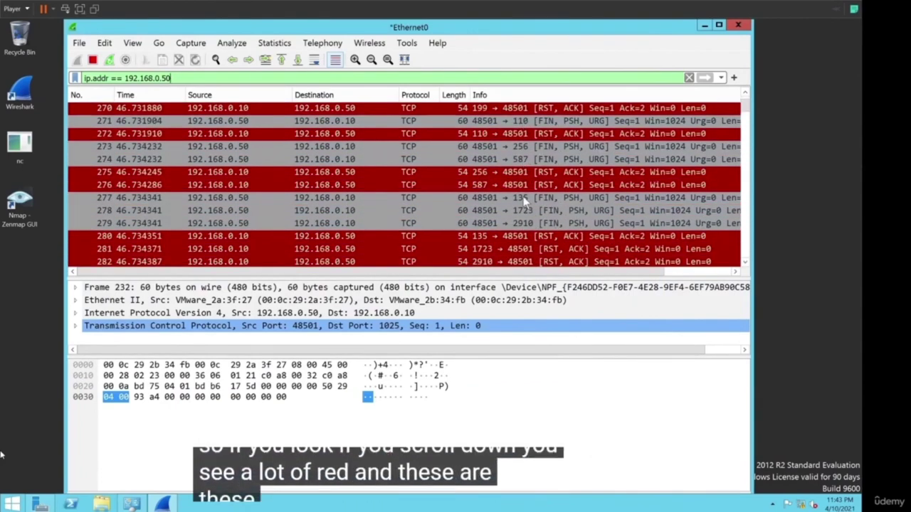
click(246, 175)
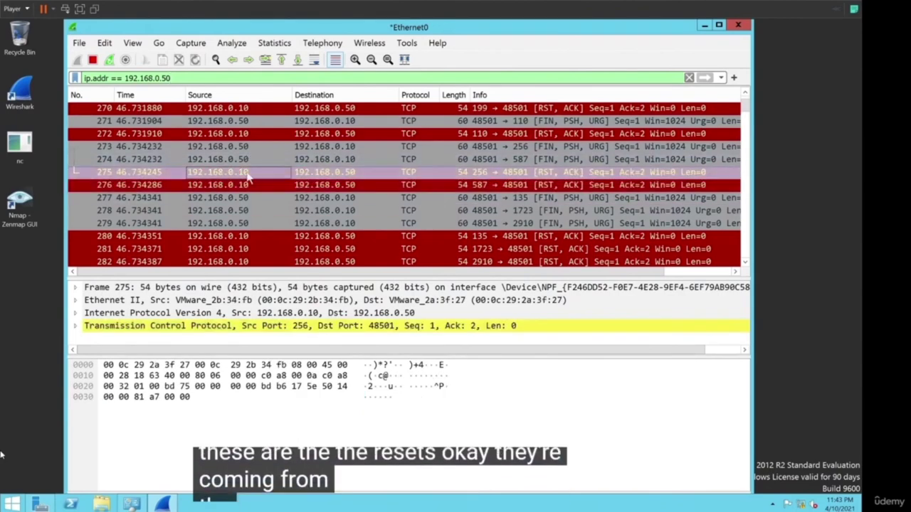
scroll(279, 167, up, 13)
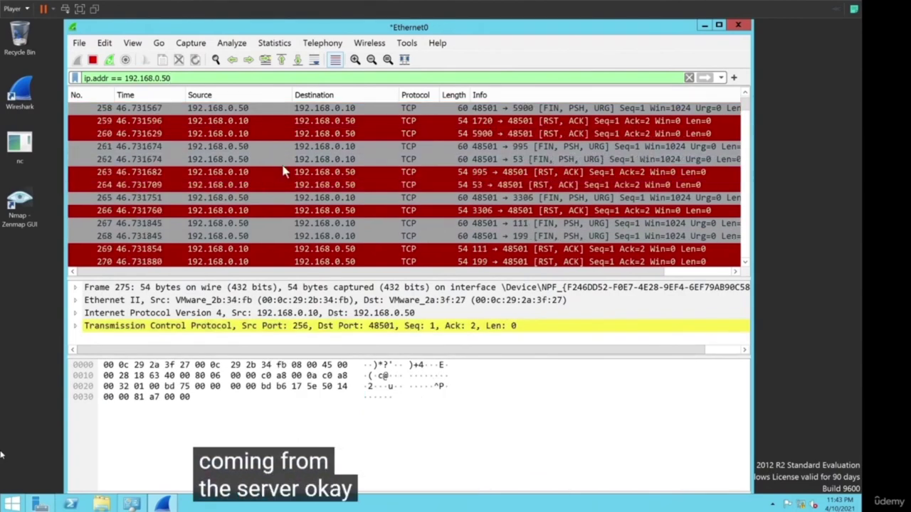
Restart the capture without saving the packets and capture a rerun of the Xmas scan, checking it for resets.
click(109, 60)
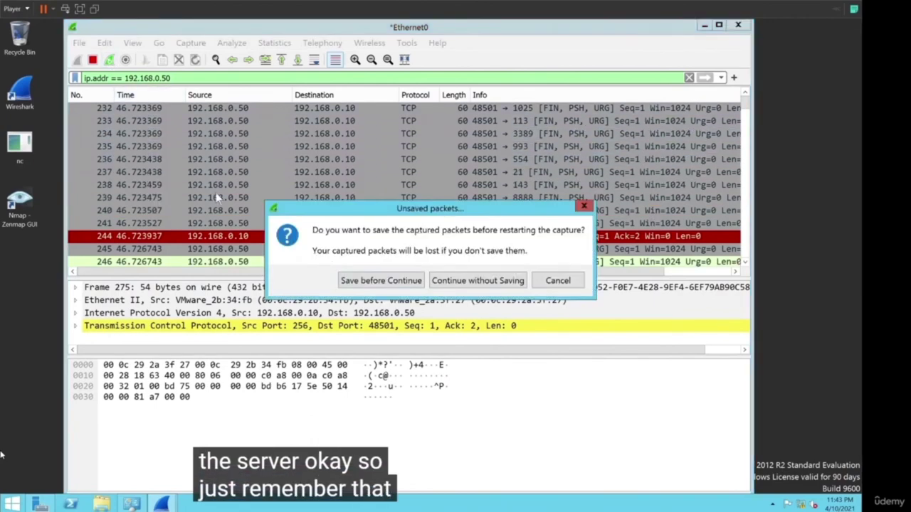
click(476, 280)
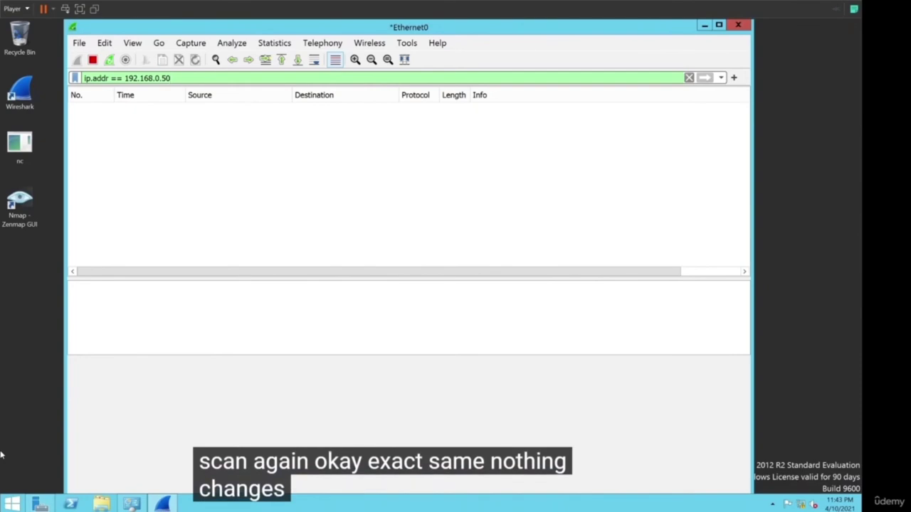
key(Return)
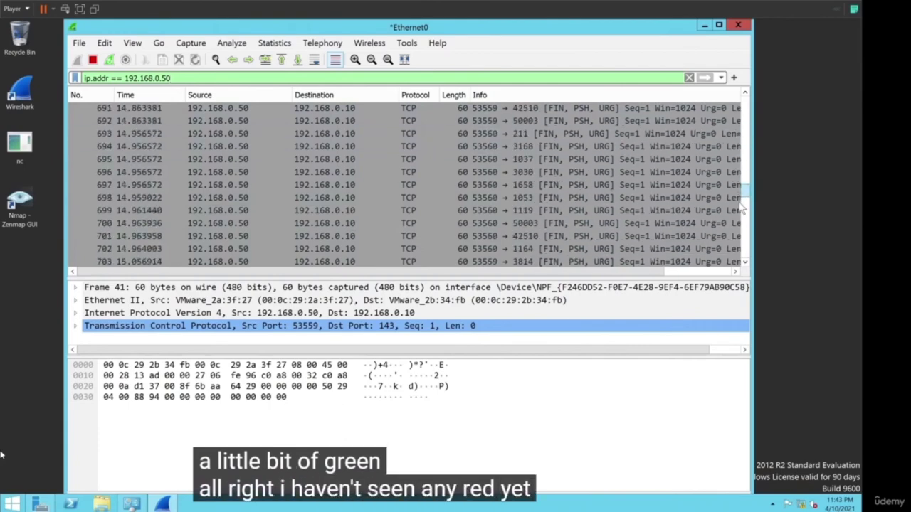
drag(745, 265, 735, 97)
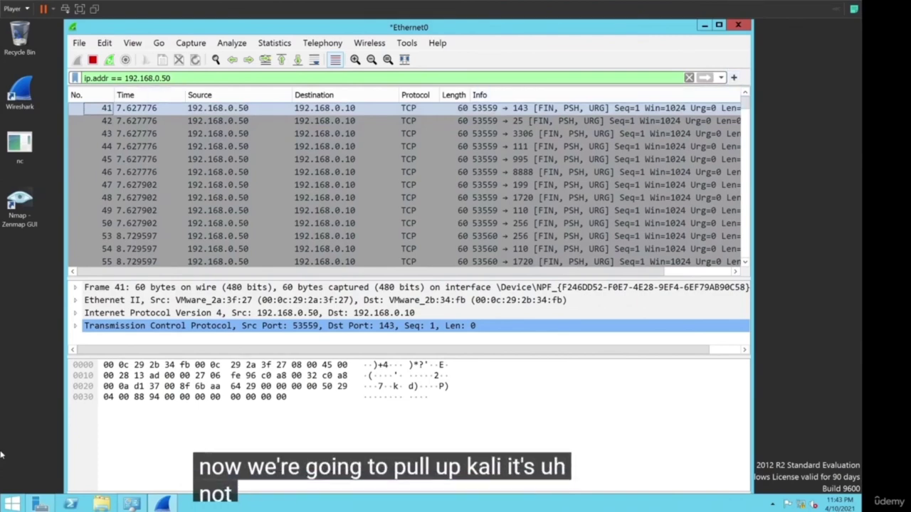
Check the port states reported by the rerun Xmas scan in the Kali terminal.
key(alt+Tab)
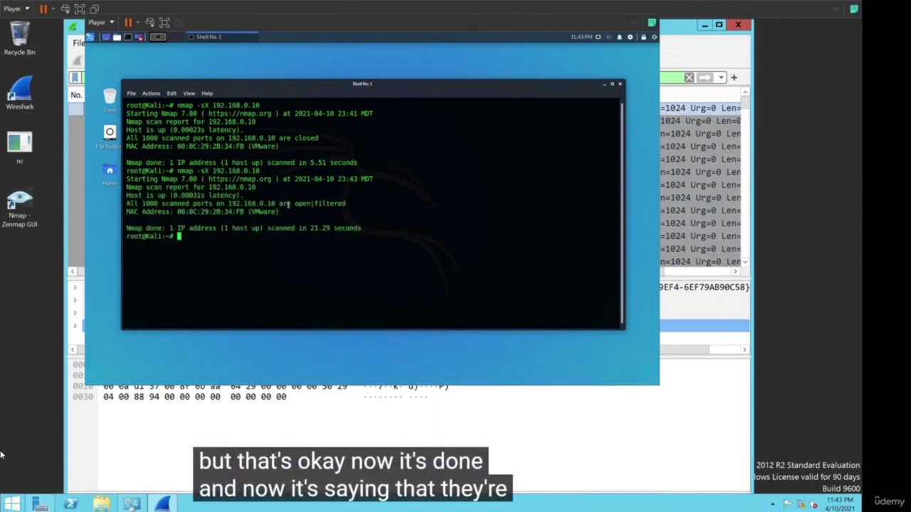
drag(294, 205, 349, 203)
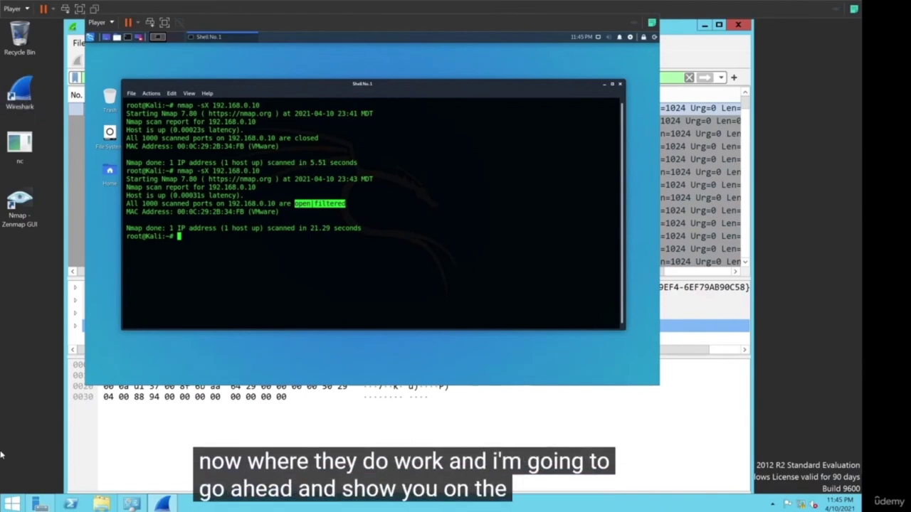
Open Zenmap on the server and start a Python web server in Kali with "python -m SimpleHTTPServer 80".
click(19, 205)
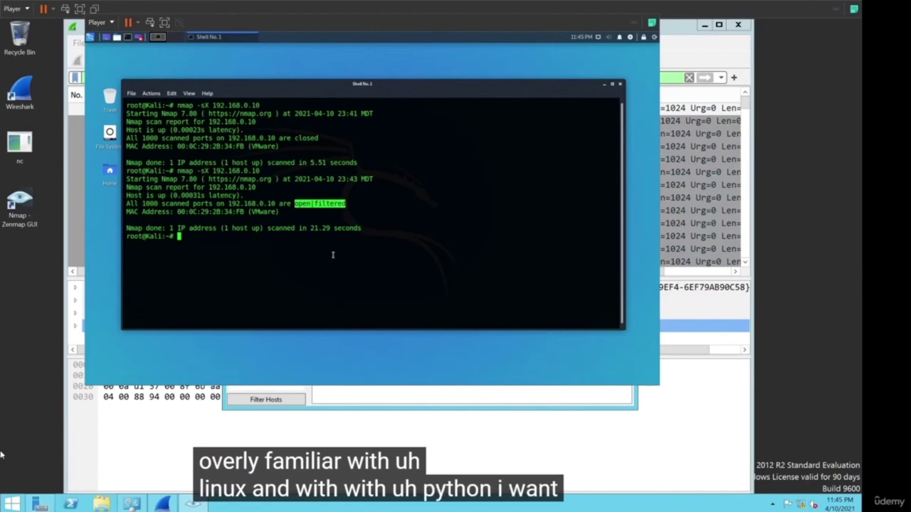
text(python -m )
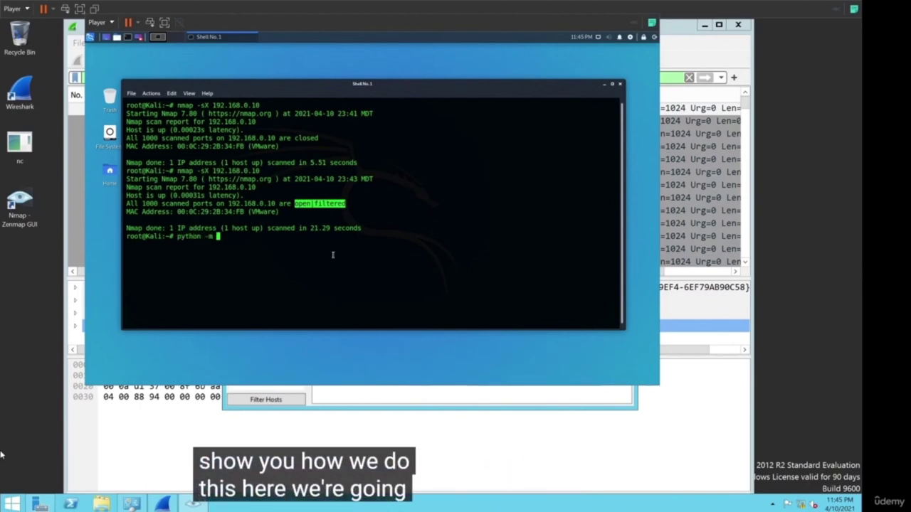
text(simSimpleHTTP)
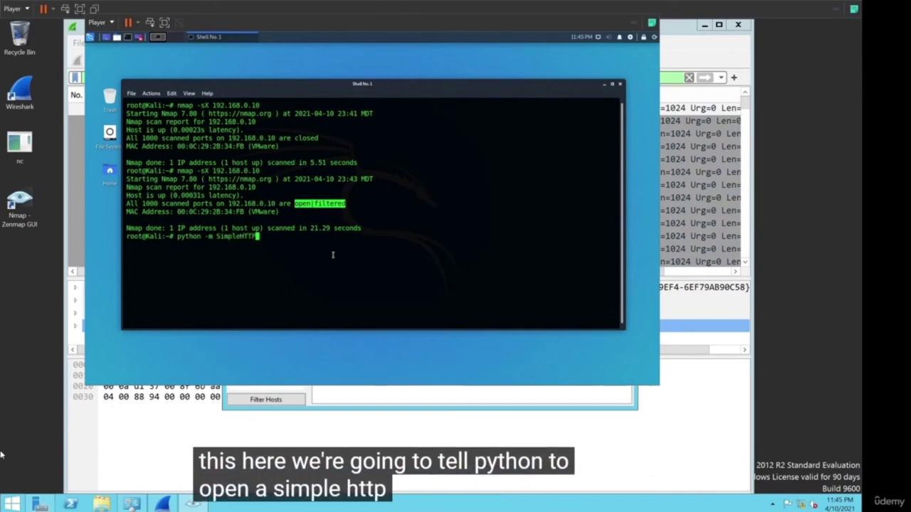
text(Server 80)
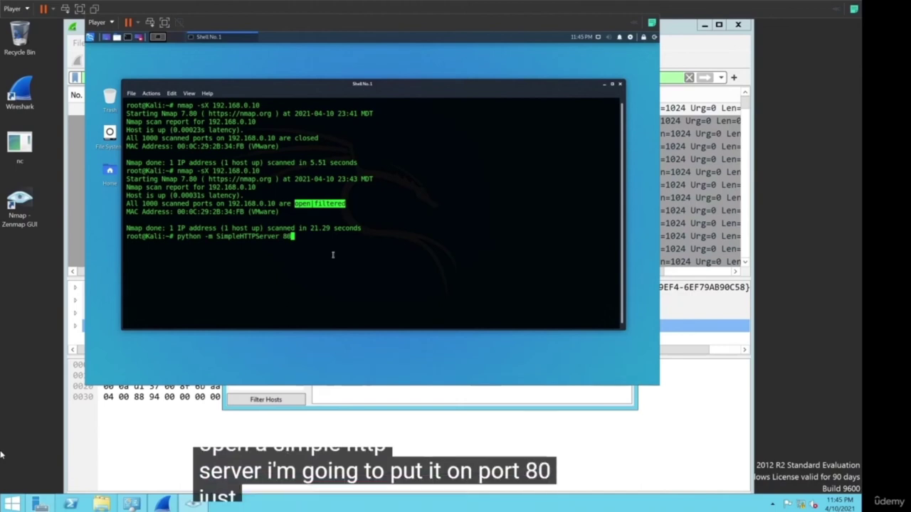
key(Return)
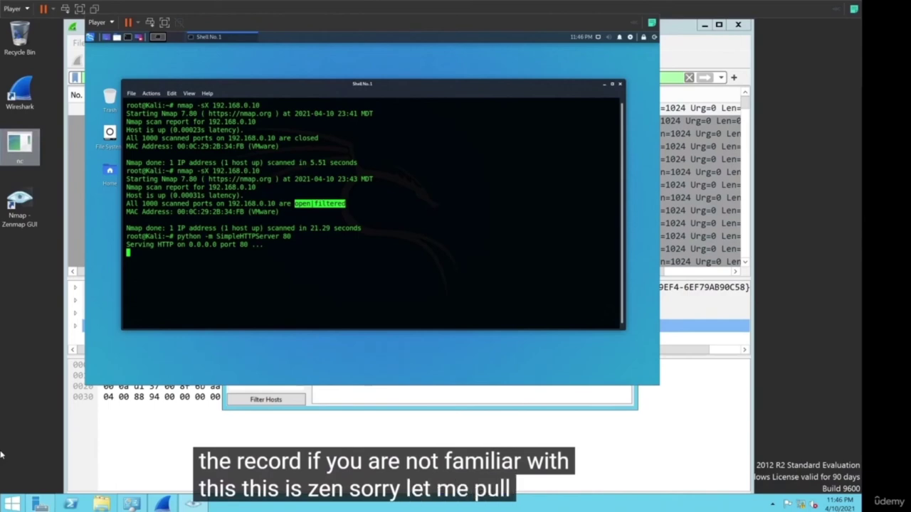
Run "nmap -sX 192.168.0.50" in Zenmap to Xmas-scan the Kali machine, and check the state reported for port 80.
key(alt+Tab)
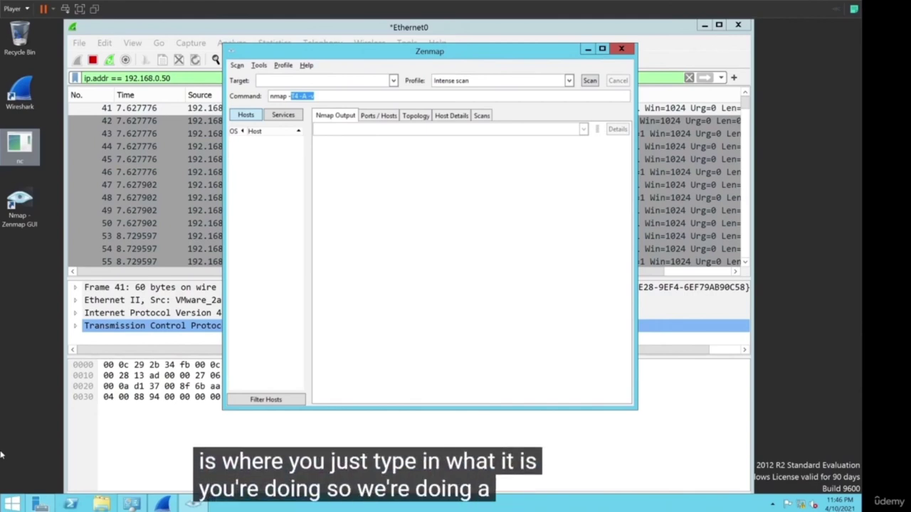
text(sX)
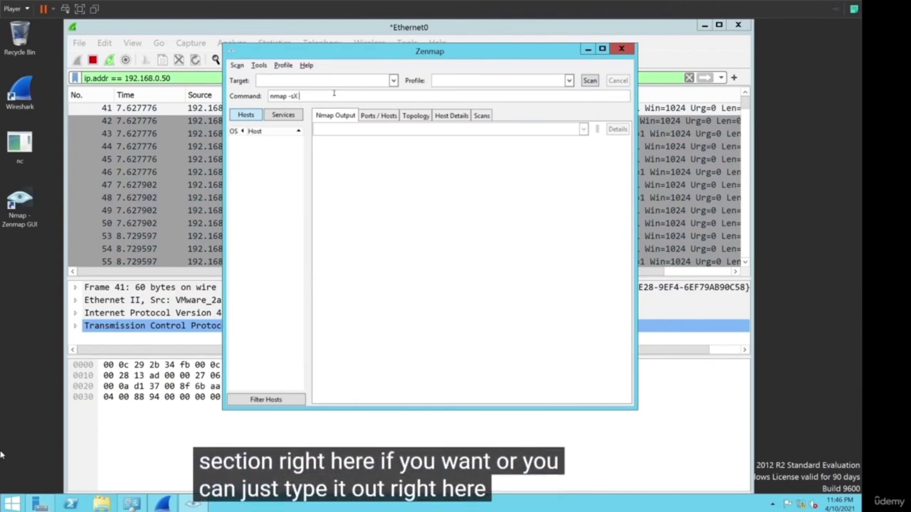
text( 192.168.0.50)
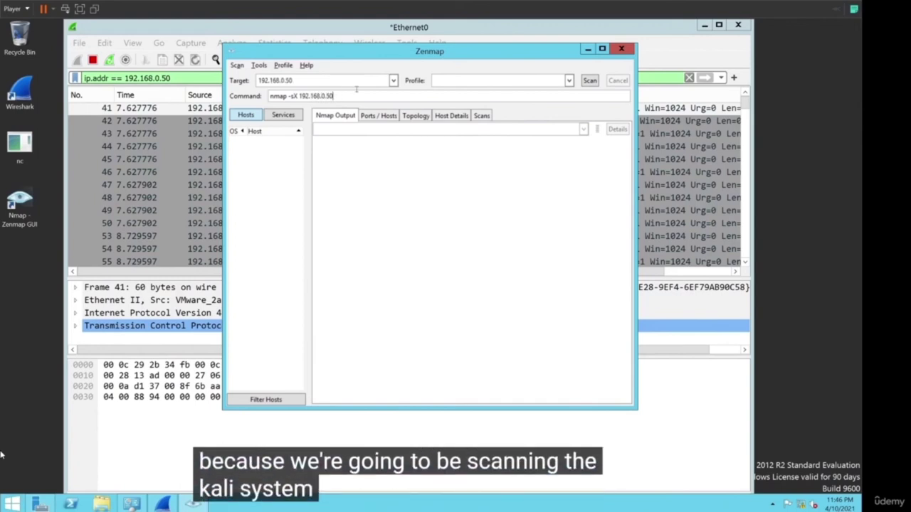
click(591, 81)
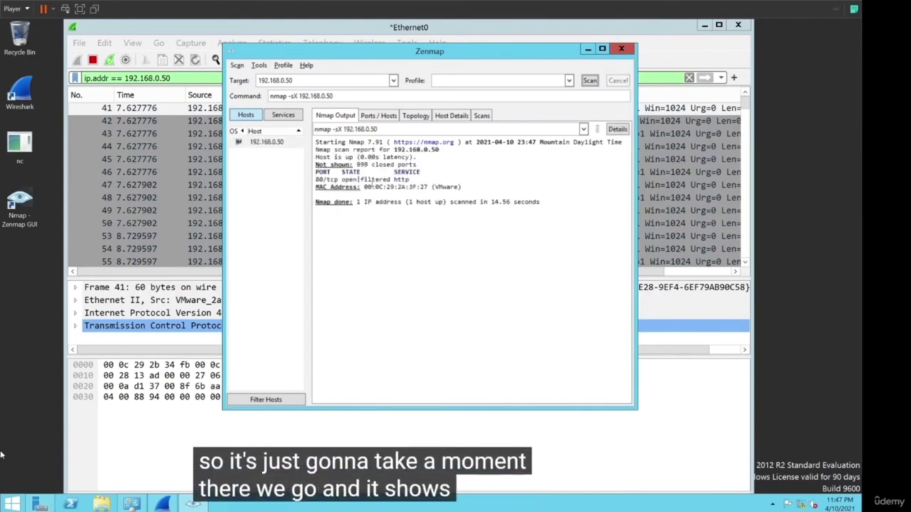
drag(318, 179, 394, 179)
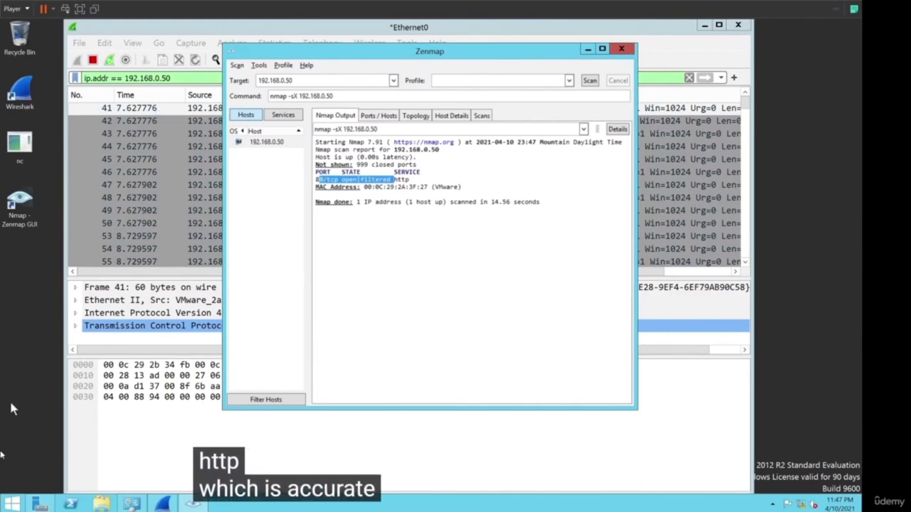
Open Internet Explorer on the server and load the Kali-hosted page at 192.168.0.50/.
click(10, 503)
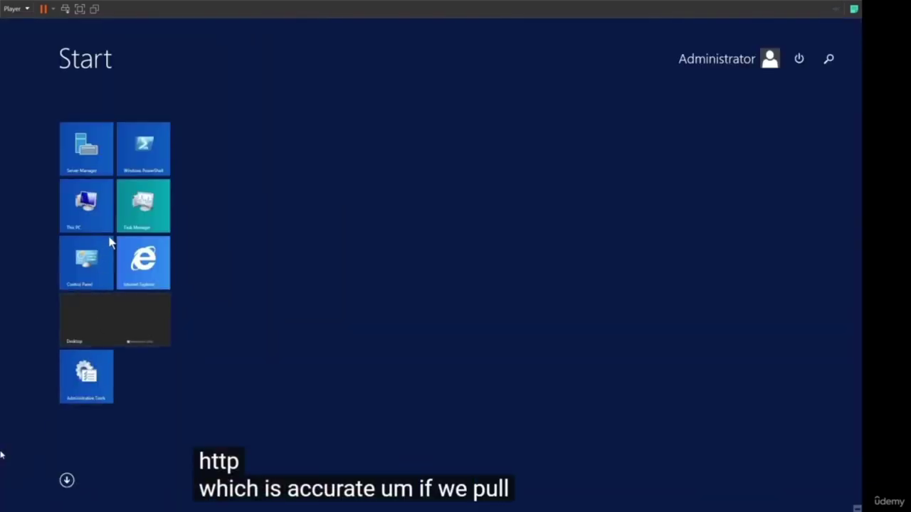
click(142, 264)
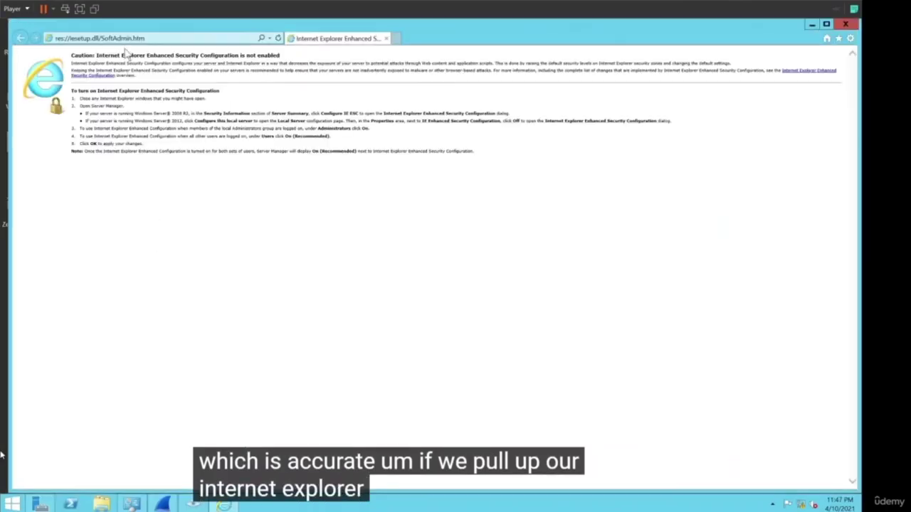
click(160, 37)
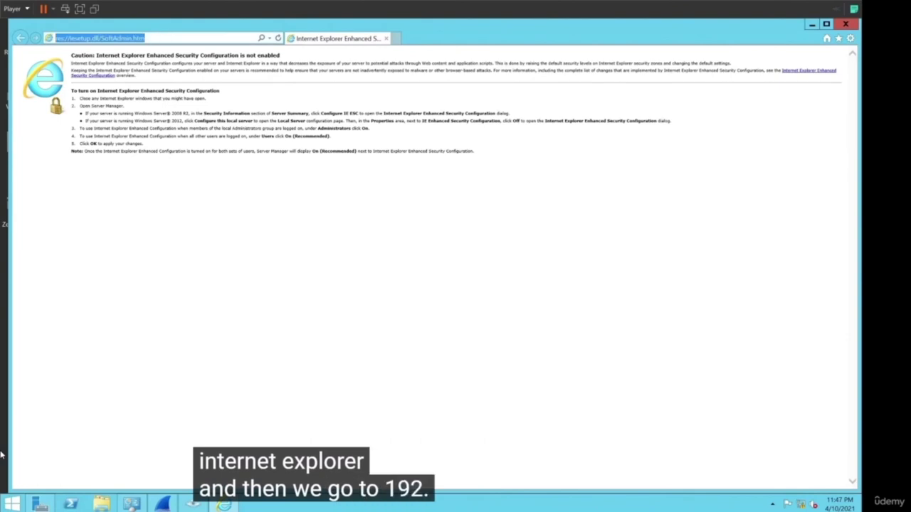
text(192.168.0.50/)
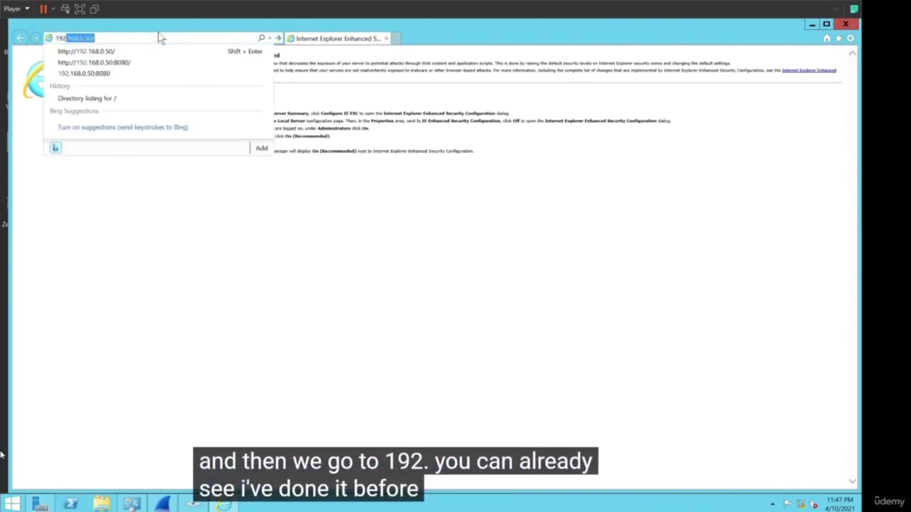
key(Return)
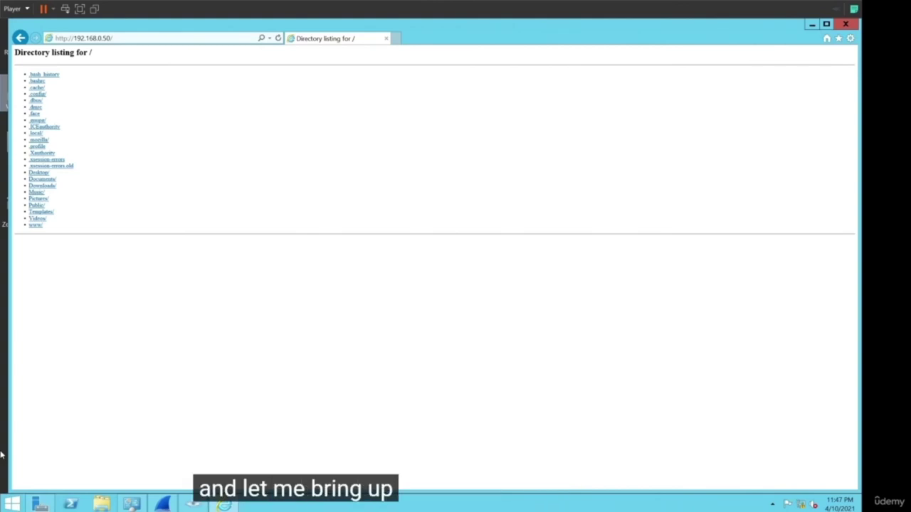
Switch to the Kali terminal, compare its file listing with the served directory, and clear the terminal.
key(alt+Tab)
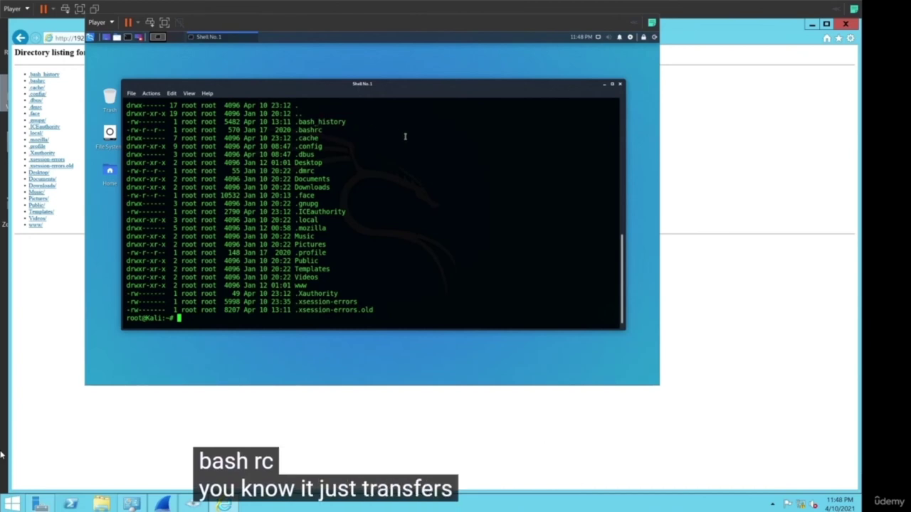
text(clear)
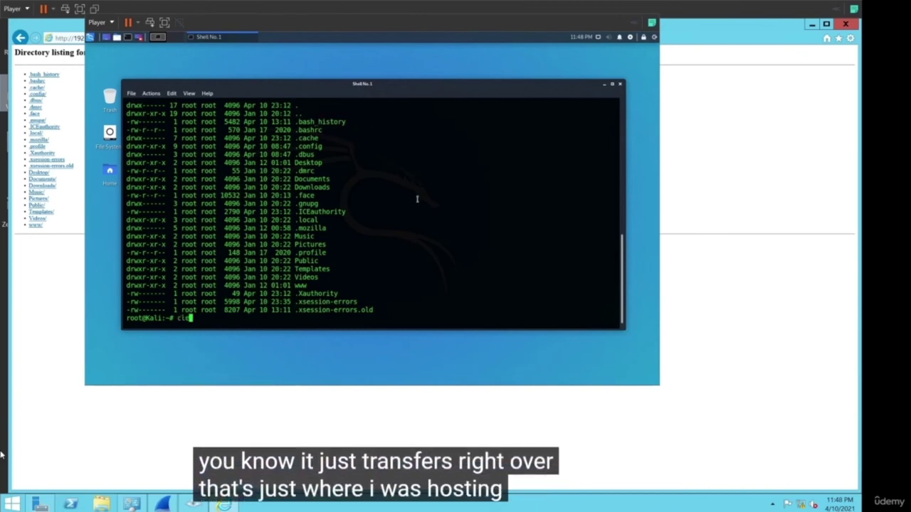
key(Return)
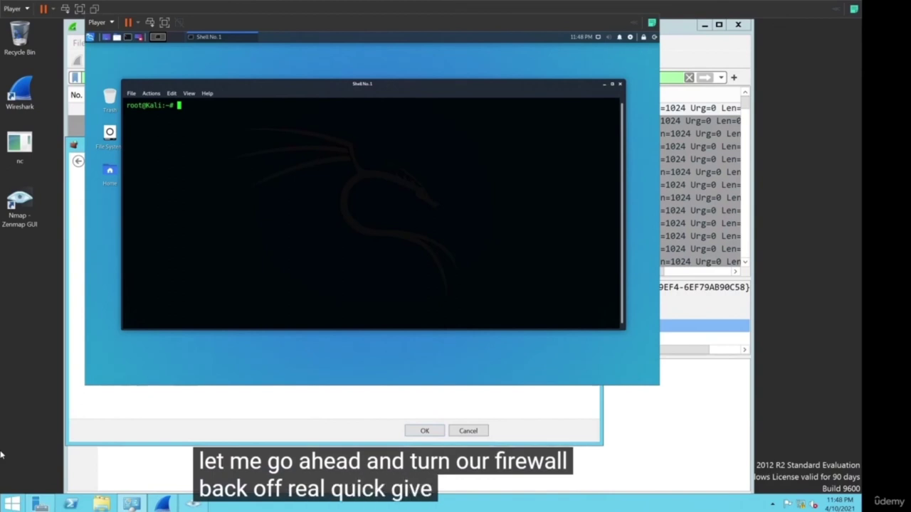
Turn off Windows Firewall on the server and return to the Kali terminal.
click(424, 431)
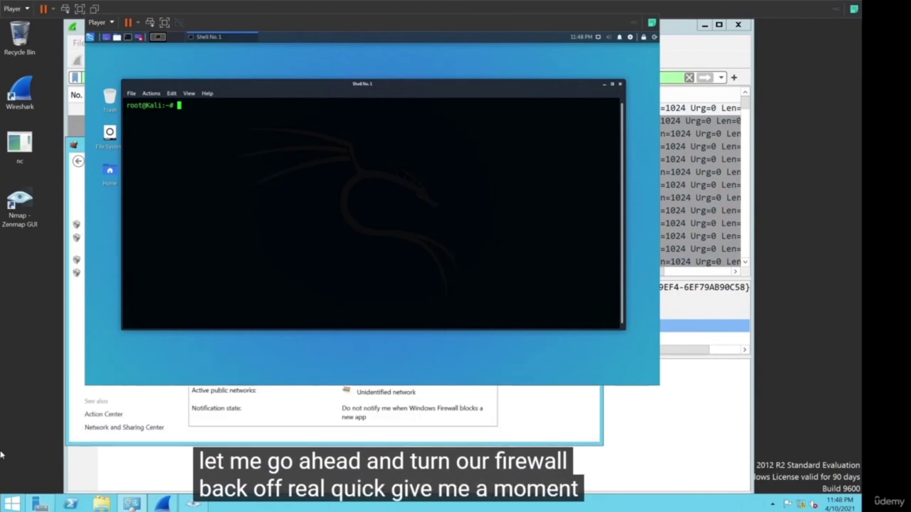
key(alt+Tab)
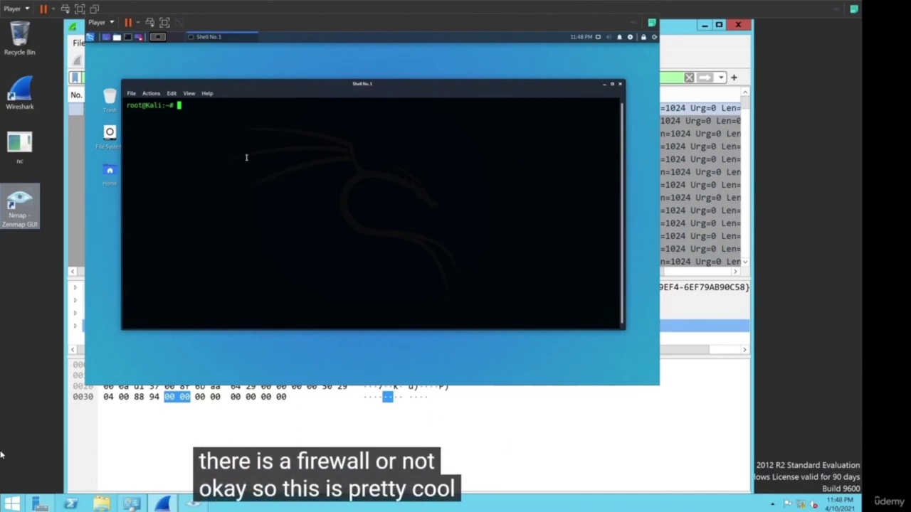
Run an ACK scan against the server from Kali with "nmap -sA 192.168.0.10".
text(nm)
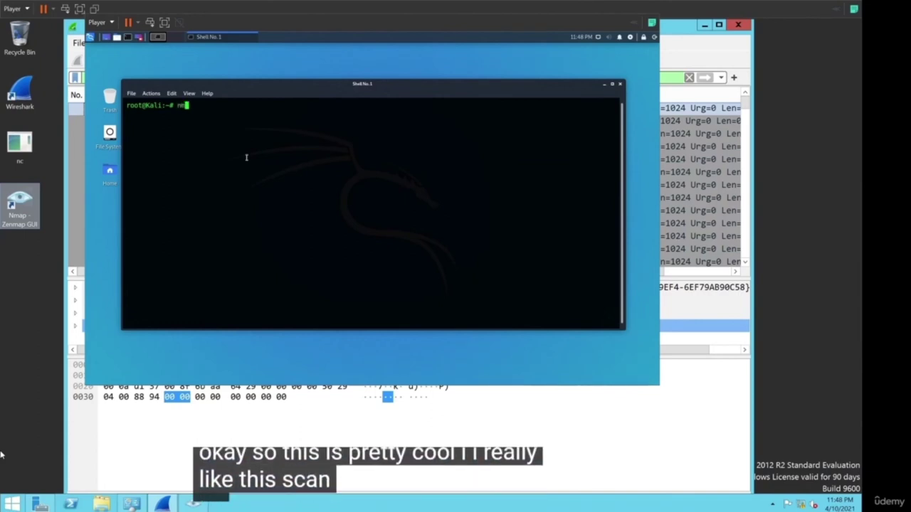
text(ap -sA 192.168)
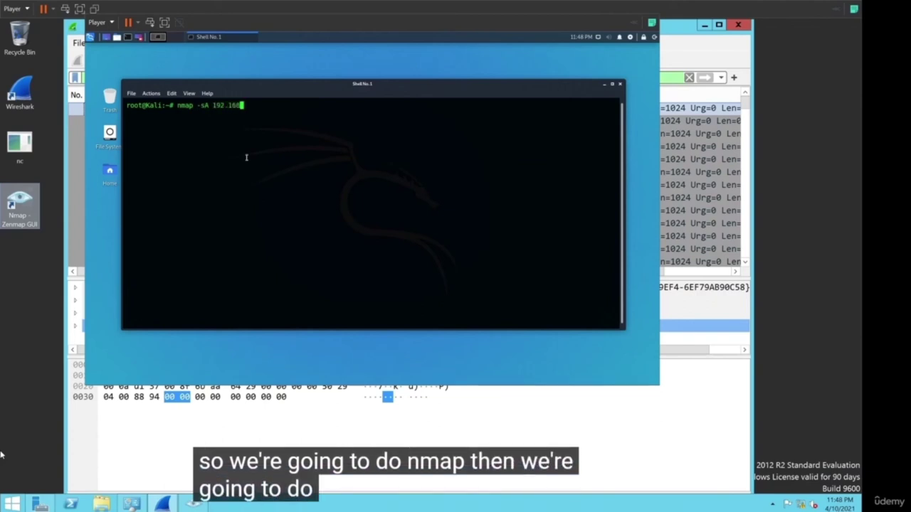
text(.0.10)
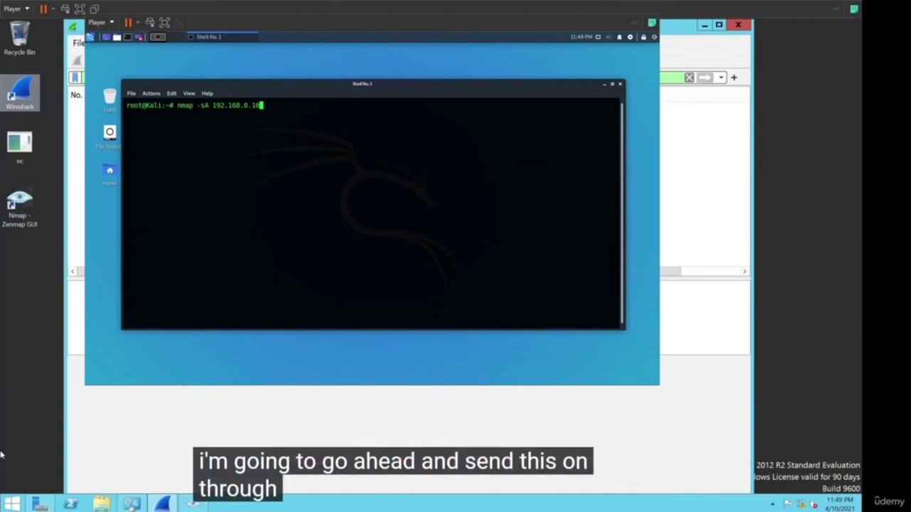
Examine in Wireshark the ACK probes sent from 192.168.0.50 and the server's RST replies.
key(alt+Tab)
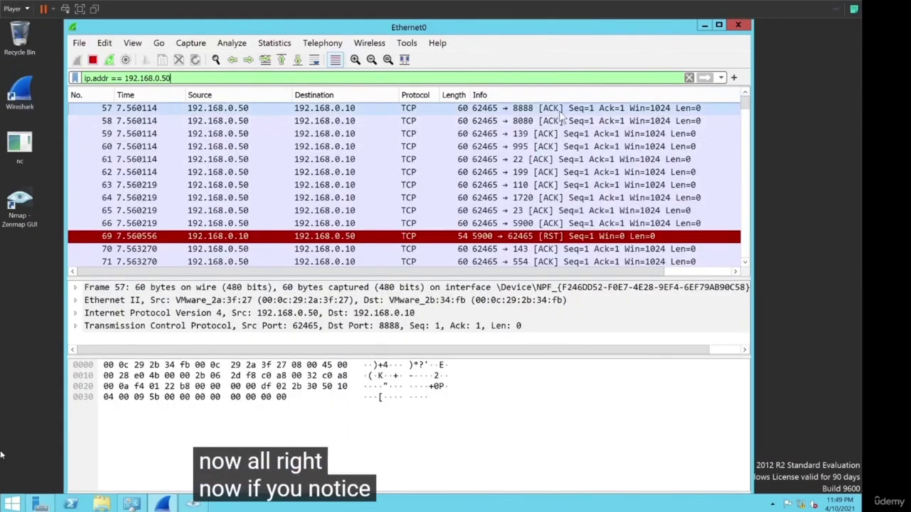
click(559, 200)
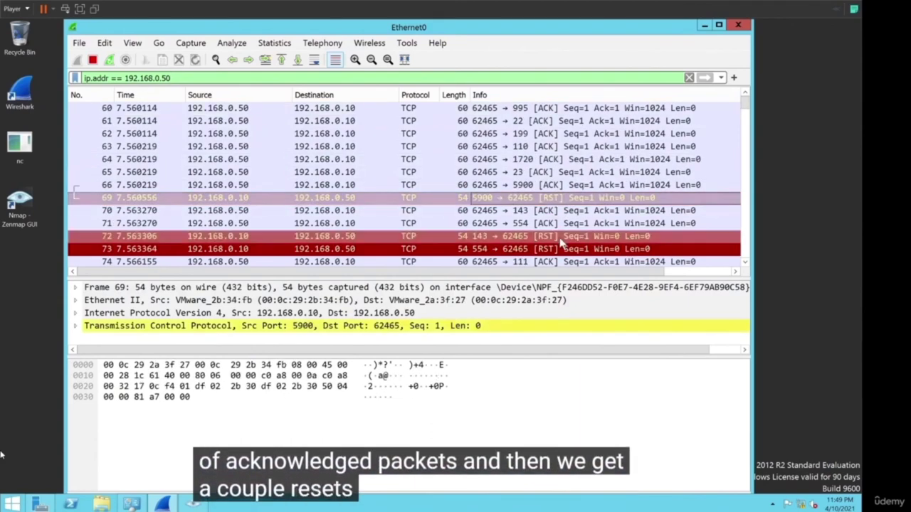
click(561, 246)
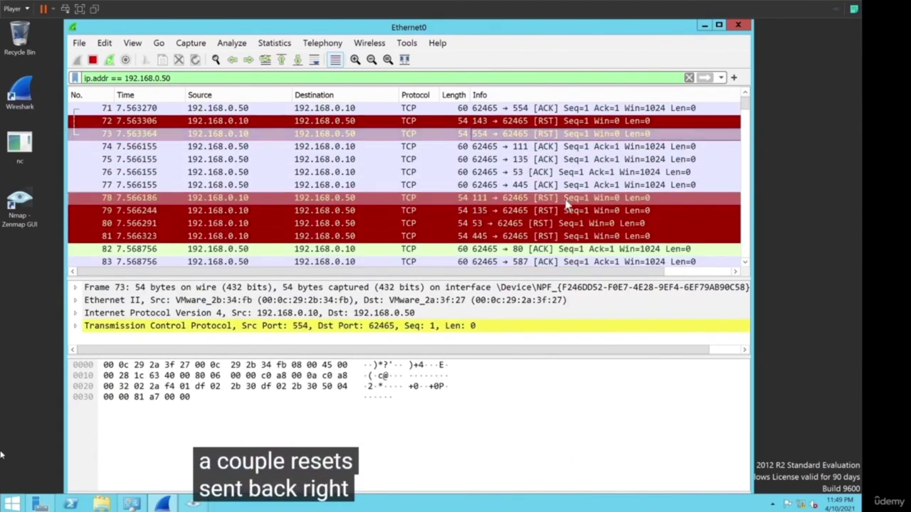
click(558, 254)
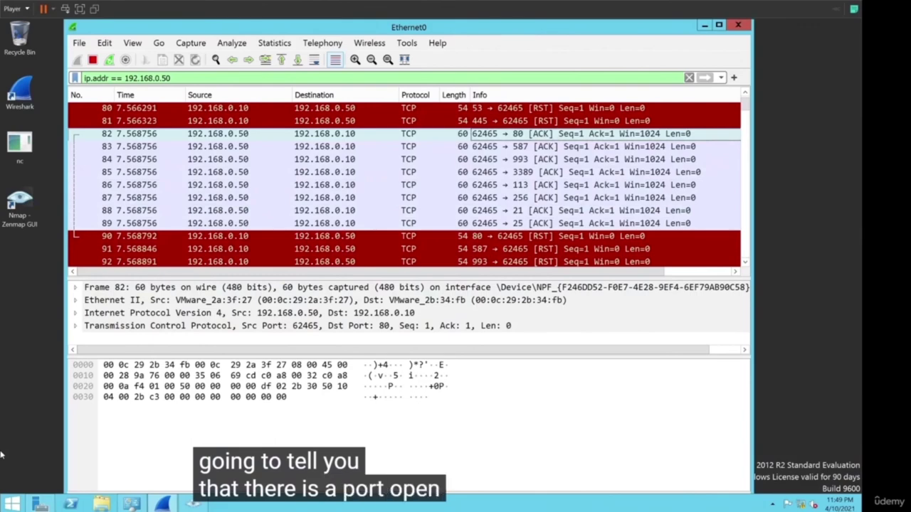
Check the port states reported by the ACK scan in the Kali terminal.
key(alt+Tab)
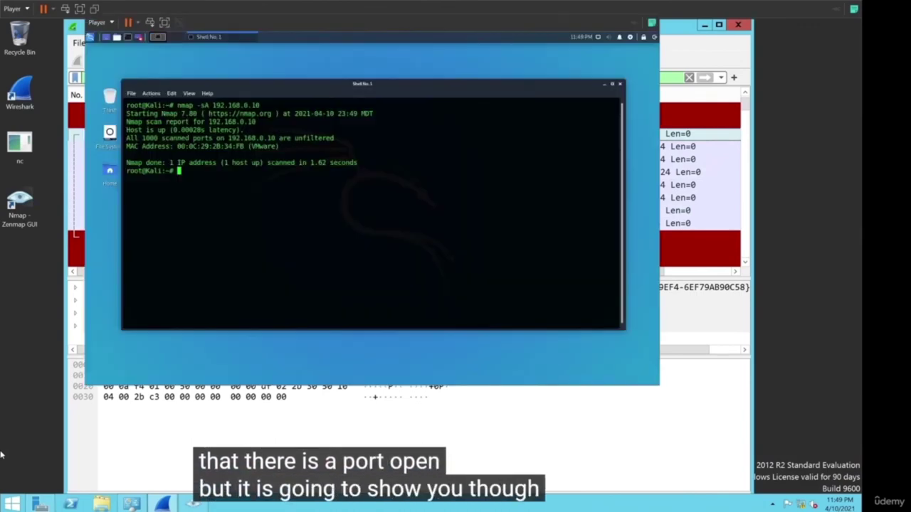
drag(278, 138, 338, 138)
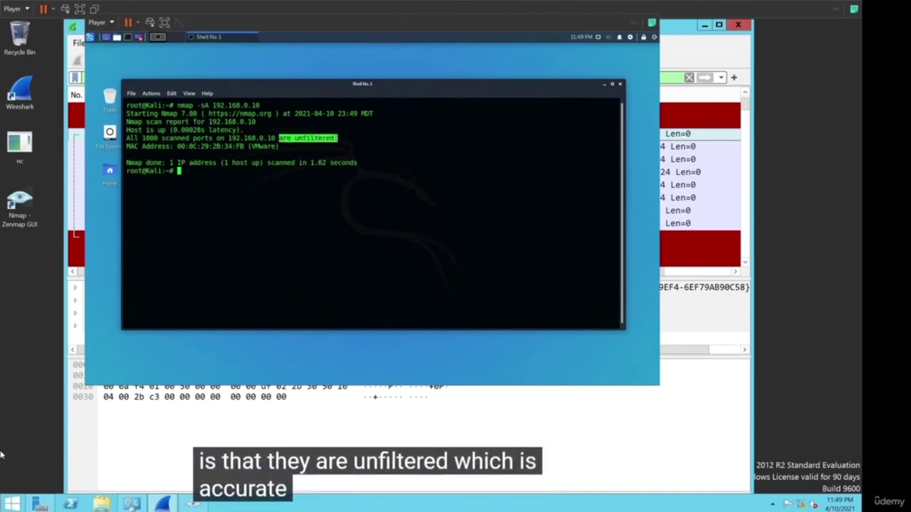
Check the server's Windows Firewall state, moving its window aside to compare it with the RST replies in Wireshark.
click(142, 503)
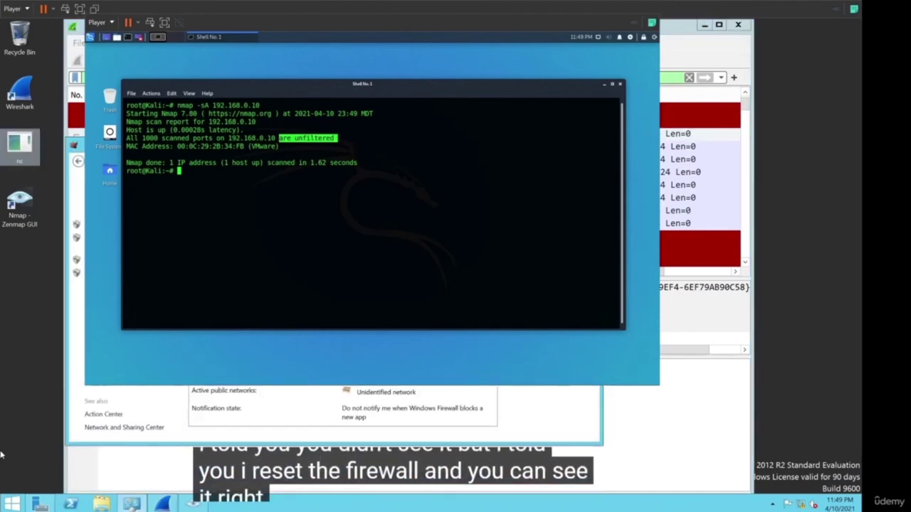
key(alt+Tab)
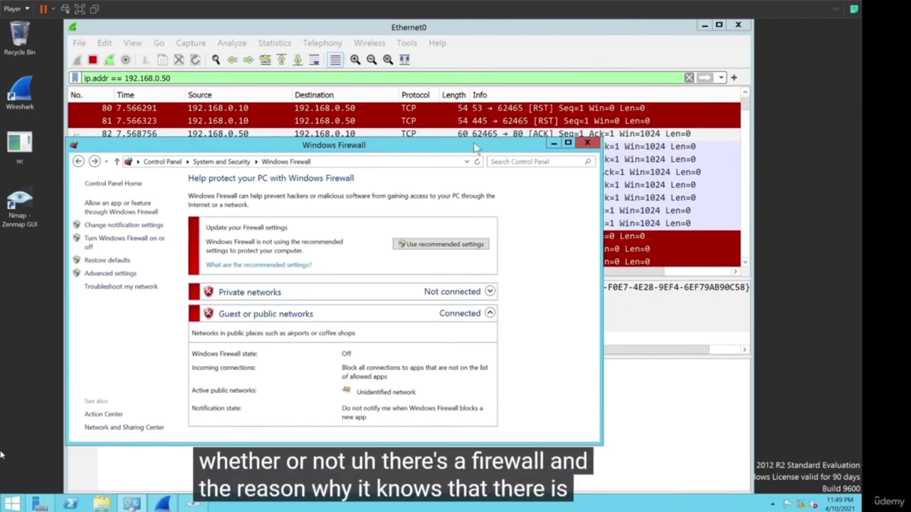
drag(502, 212, 502, 212)
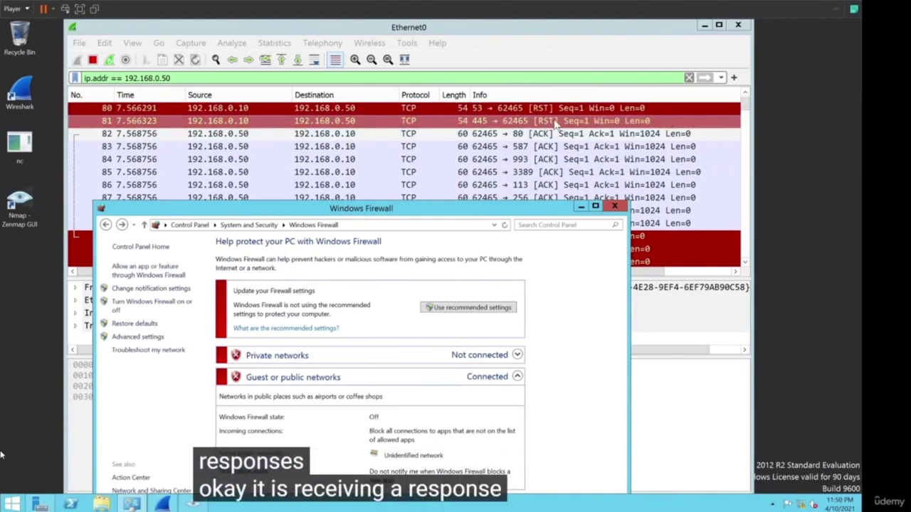
drag(508, 208, 503, 83)
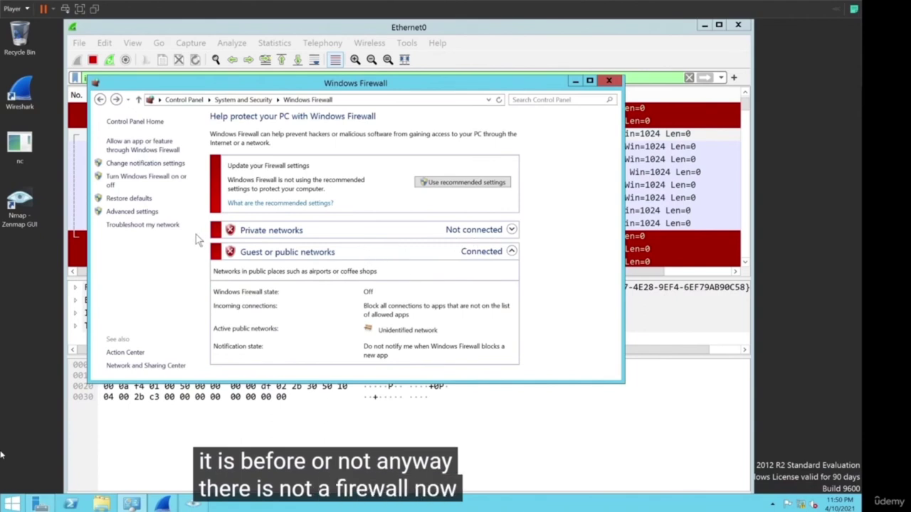
Turn on the server's Windows Firewall for both private and public networks and close the firewall window.
click(148, 178)
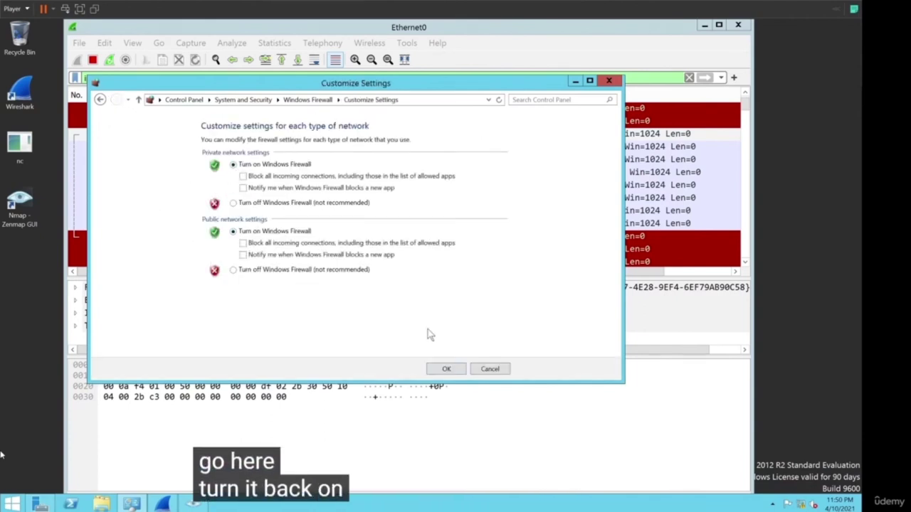
click(447, 369)
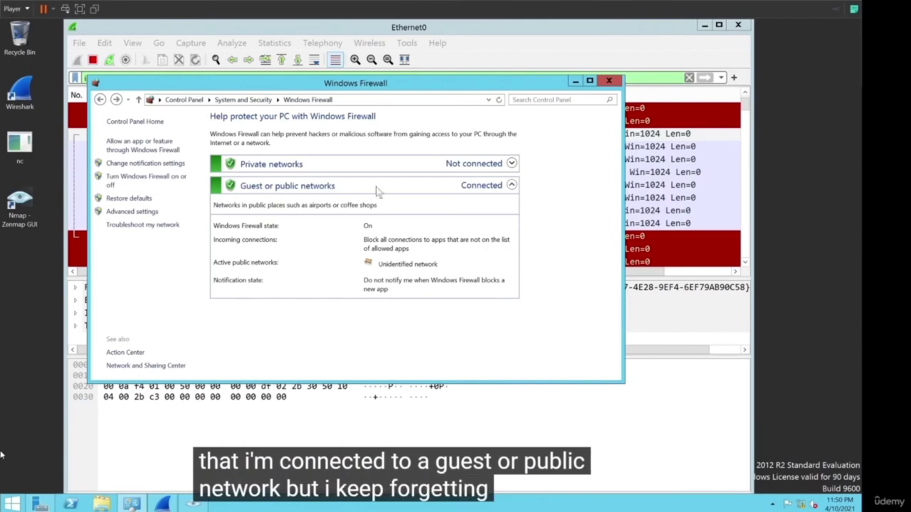
click(609, 81)
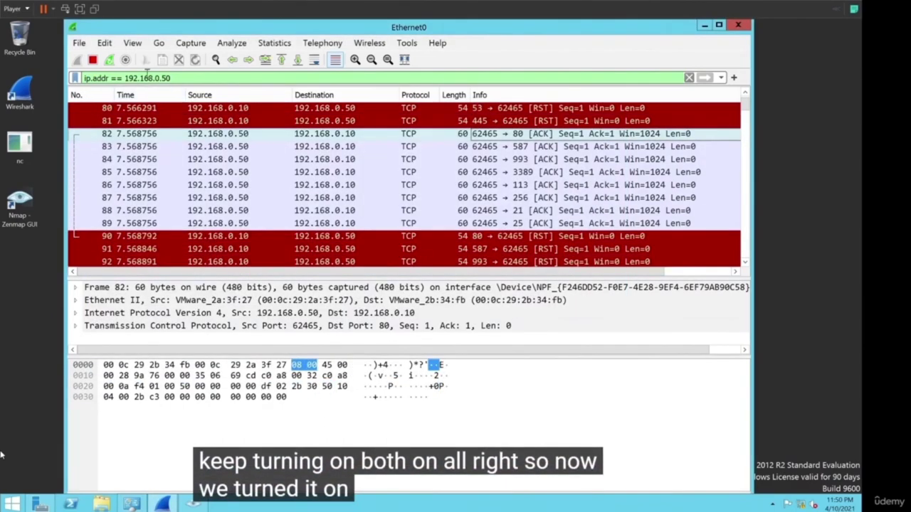
Restart the Wireshark capture without saving and repeat the ACK scan from Kali with "nmap -sA 192.168.0.10".
click(110, 61)
click(481, 278)
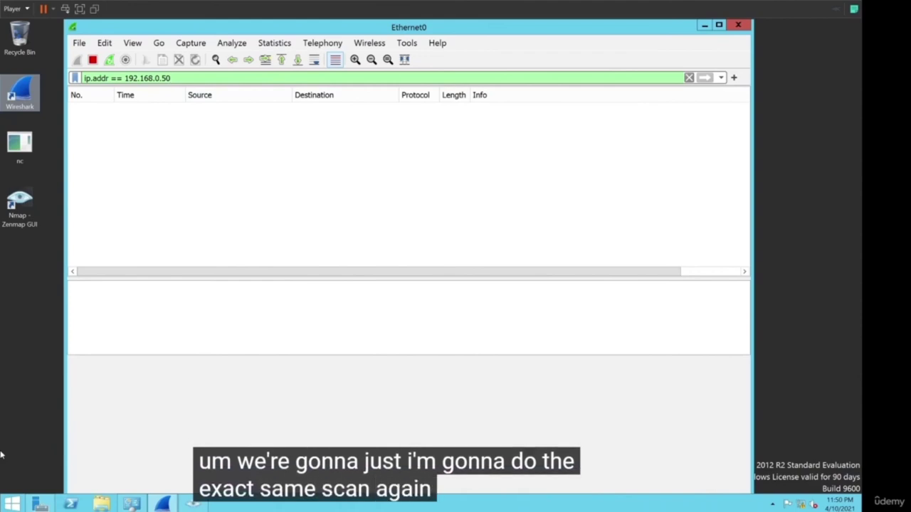
click(537, 108)
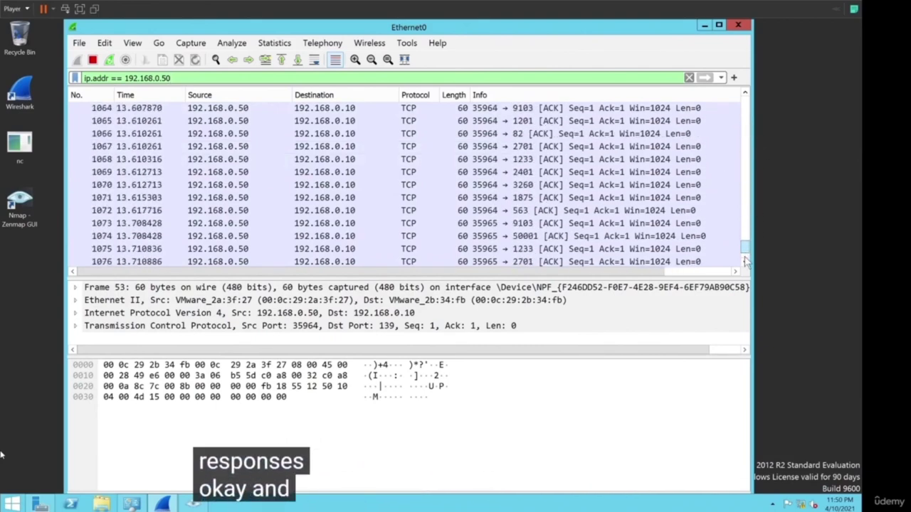
Look through the captured ACK probes from 192.168.0.50 in Wireshark for any replies from the server.
drag(745, 206, 740, 145)
scroll(740, 146, up, 2)
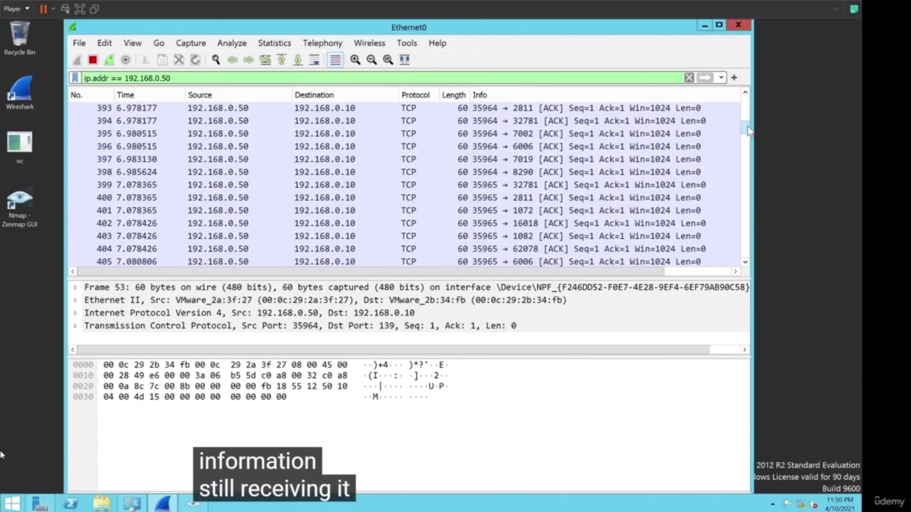
drag(748, 127, 746, 99)
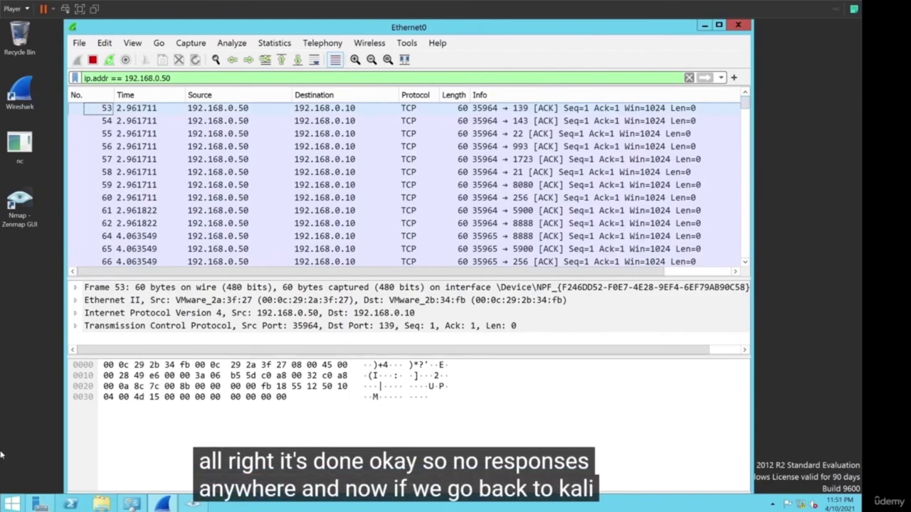
Switch to Kali to check the port states reported by the repeated ACK scan, and clear the terminal.
key(alt+Tab)
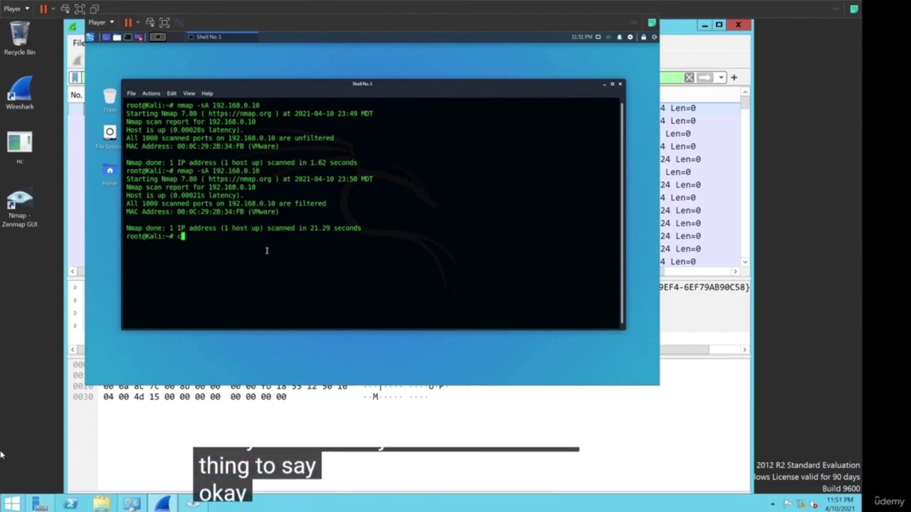
key(ctrl+l)
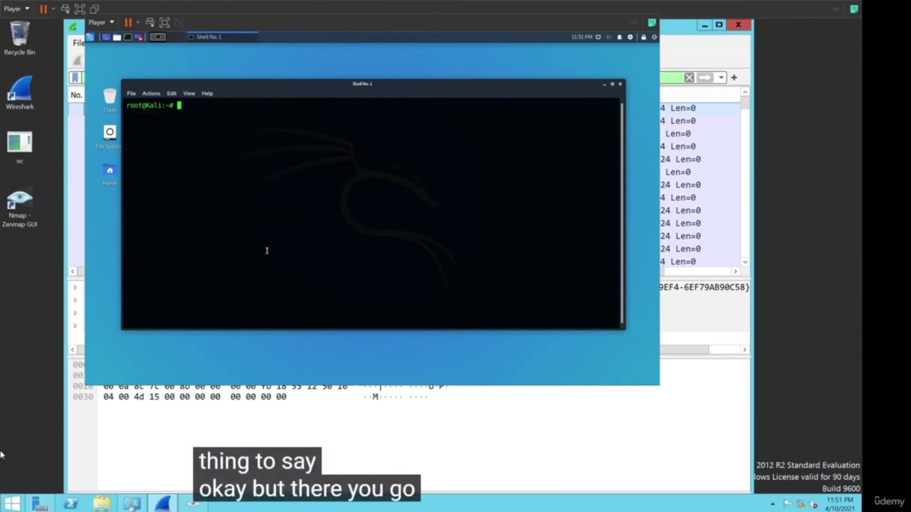